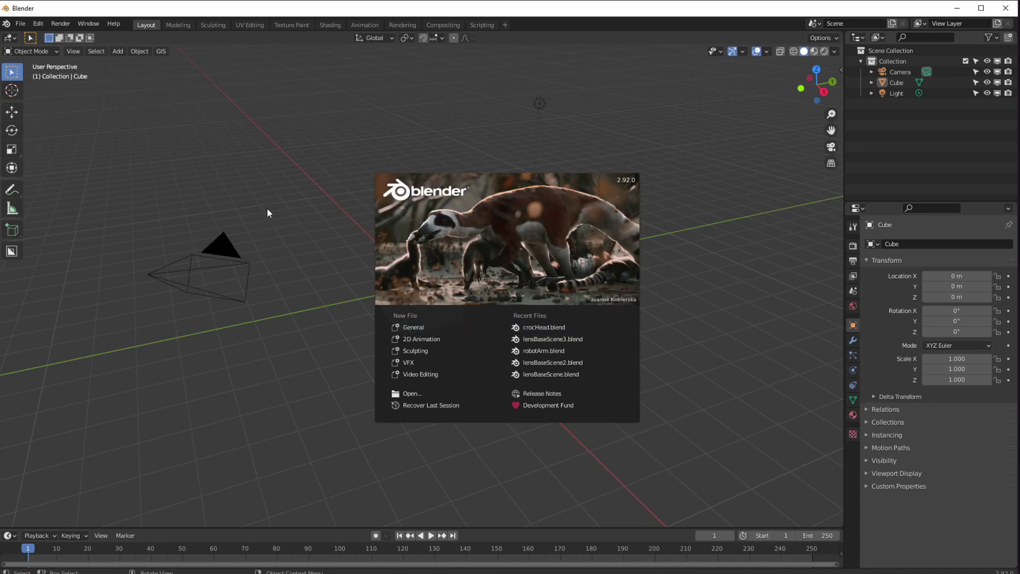
# Step: Close the startup splash screen and orbit around the default cube
pyautogui.click(297, 327)
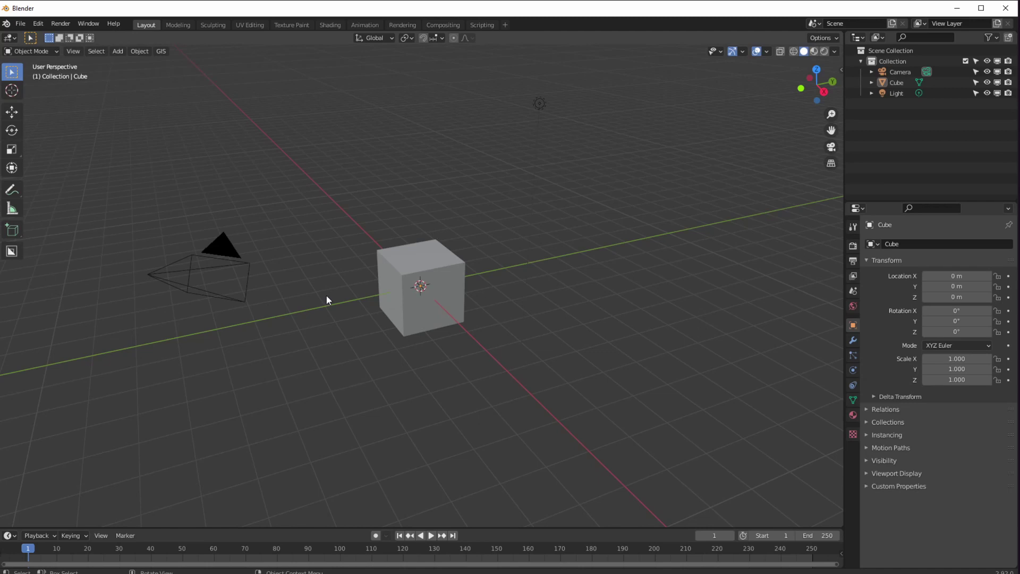
pyautogui.scroll(6, 363, 347)
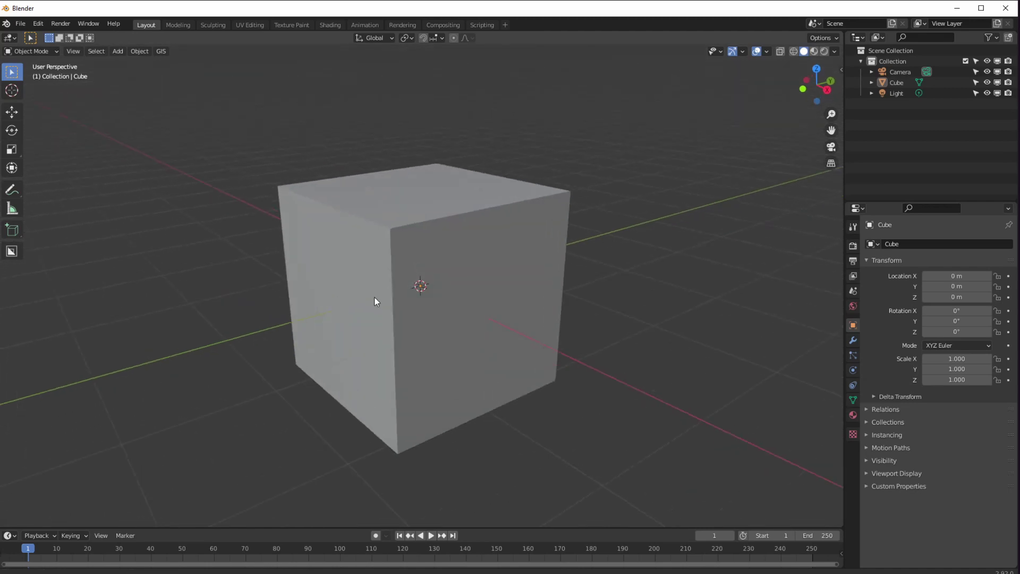
pyautogui.moveTo(358, 280); pyautogui.dragTo(370, 313, button='middle')
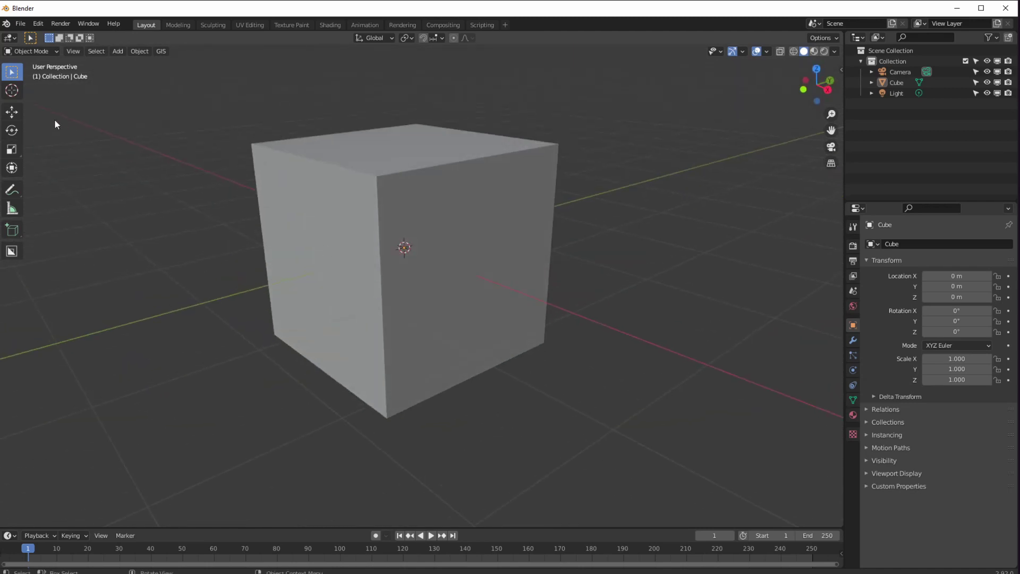
# Step: Add a Multiresolution modifier to the default cube from Modifier Properties
pyautogui.click(852, 340)
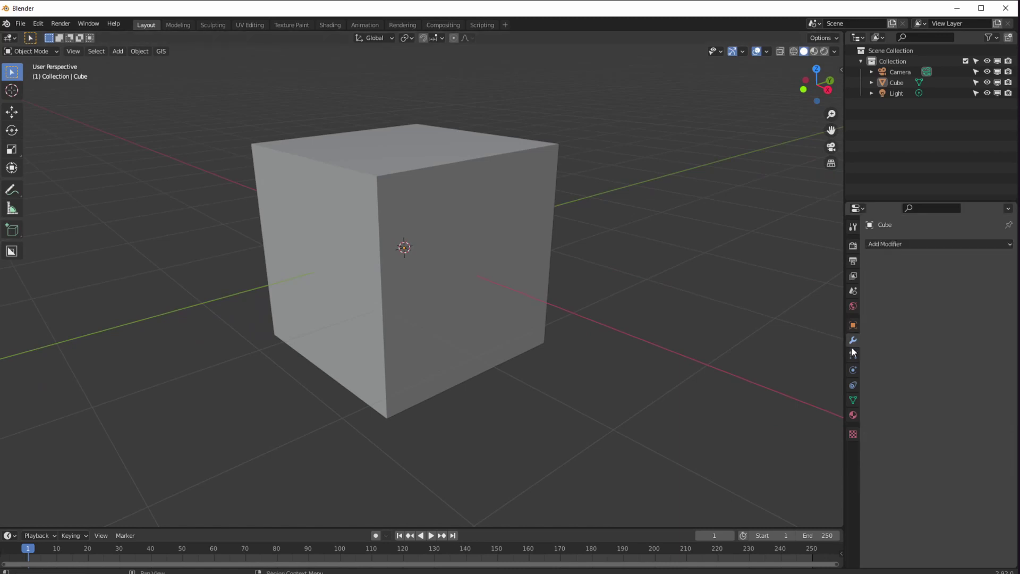
pyautogui.click(876, 245)
pyautogui.click(802, 380)
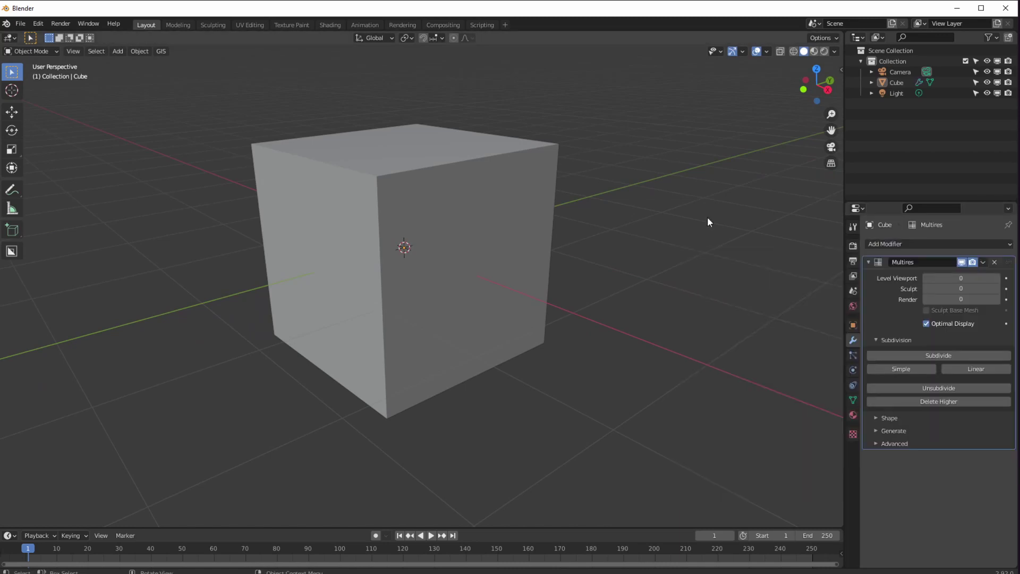
pyautogui.moveTo(388, 307); pyautogui.dragTo(423, 333, button='middle')
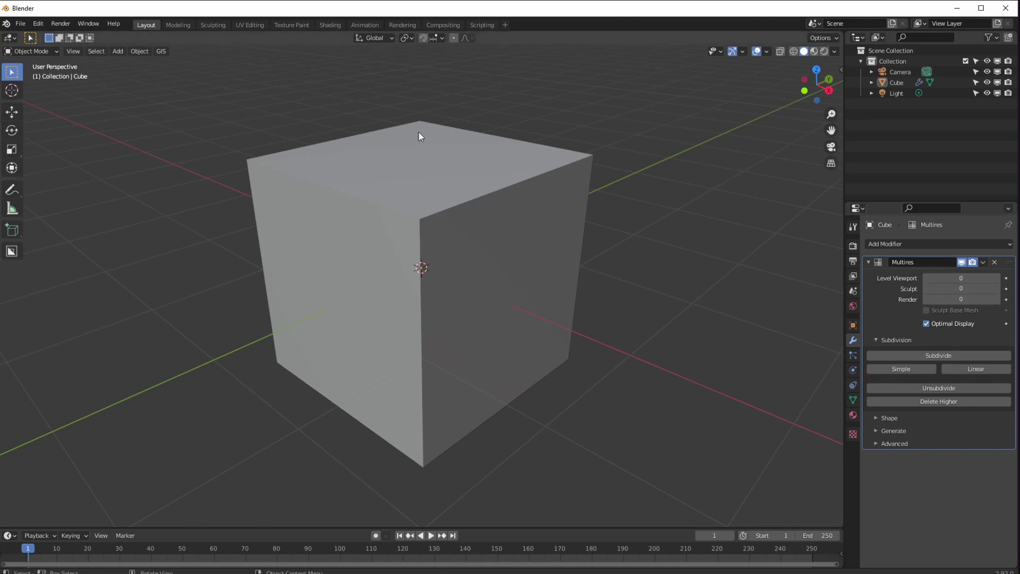
# Step: Select the cube and subdivide it six Multires levels into a smooth sphere
pyautogui.click(463, 232)
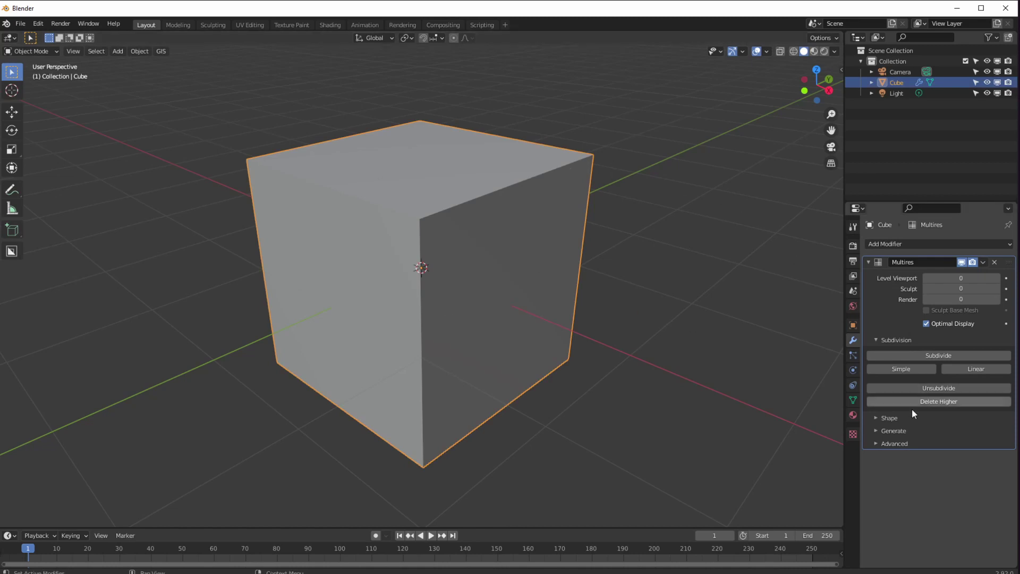
pyautogui.click(928, 355)
pyautogui.click(929, 355)
pyautogui.click(929, 354)
pyautogui.click(929, 355)
pyautogui.click(930, 355)
pyautogui.click(930, 355)
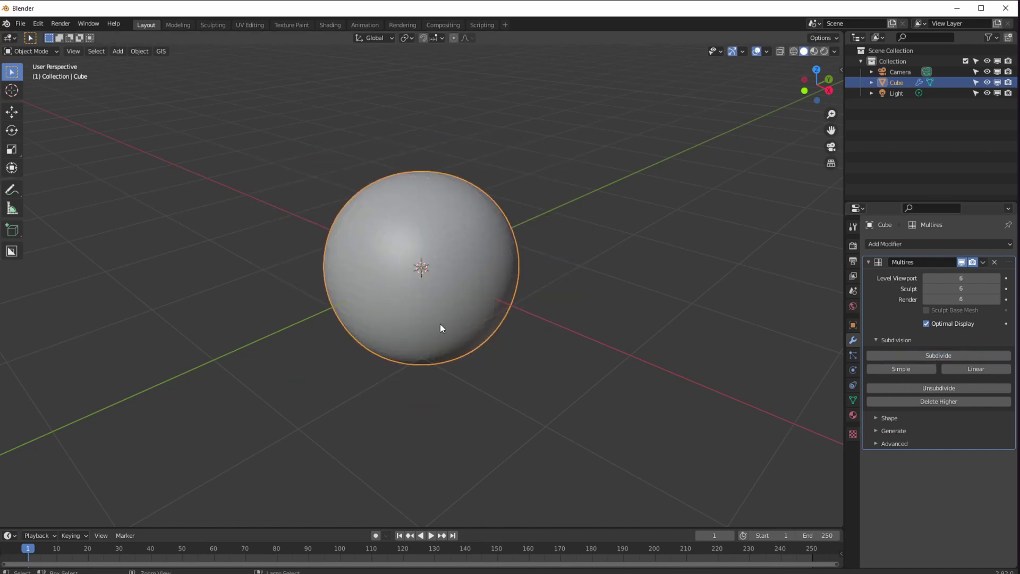
pyautogui.scroll(3, 440, 324)
# Step: In Sculpt Mode, make two test strokes, undo them, and lower the Sculpt level
pyautogui.click(31, 51)
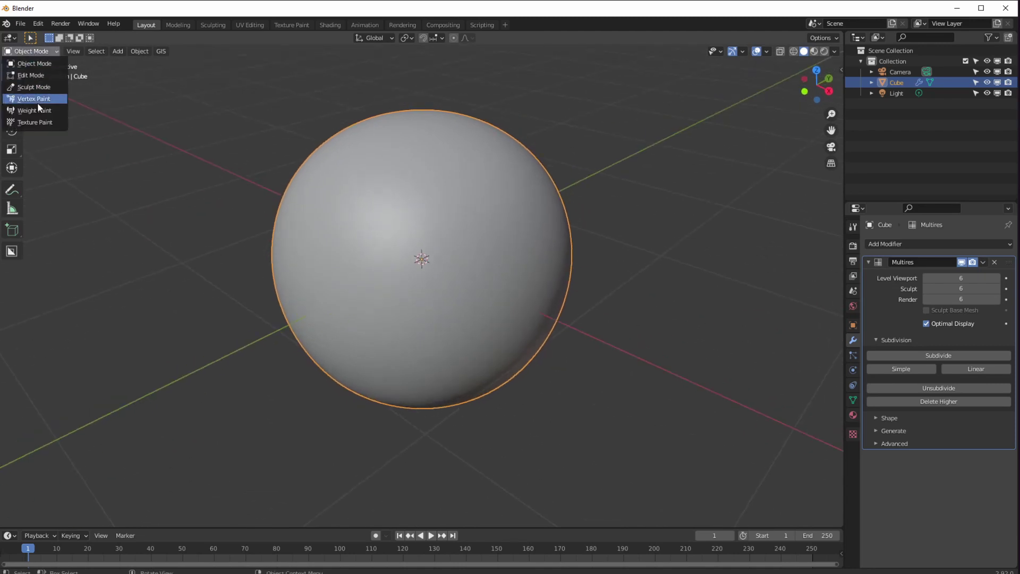
pyautogui.click(37, 99)
pyautogui.moveTo(428, 218)
pyautogui.mouseDown()
pyautogui.moveTo(386, 323)
pyautogui.moveTo(518, 242)
pyautogui.moveTo(324, 198)
pyautogui.moveTo(372, 185)
pyautogui.mouseUp()
pyautogui.moveTo(353, 297); pyautogui.dragTo(413, 285, button='middle')
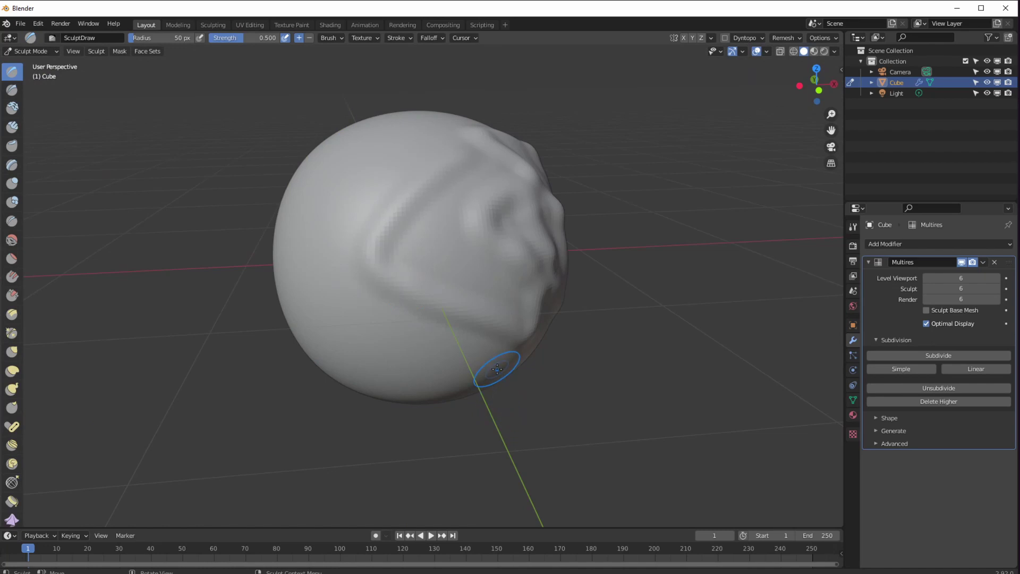
pyautogui.hotkey('ctrl', 'z')
pyautogui.hotkey('ctrl', 'z')
pyautogui.hotkey('ctrl', 'z')
pyautogui.hotkey('ctrl', 'z')
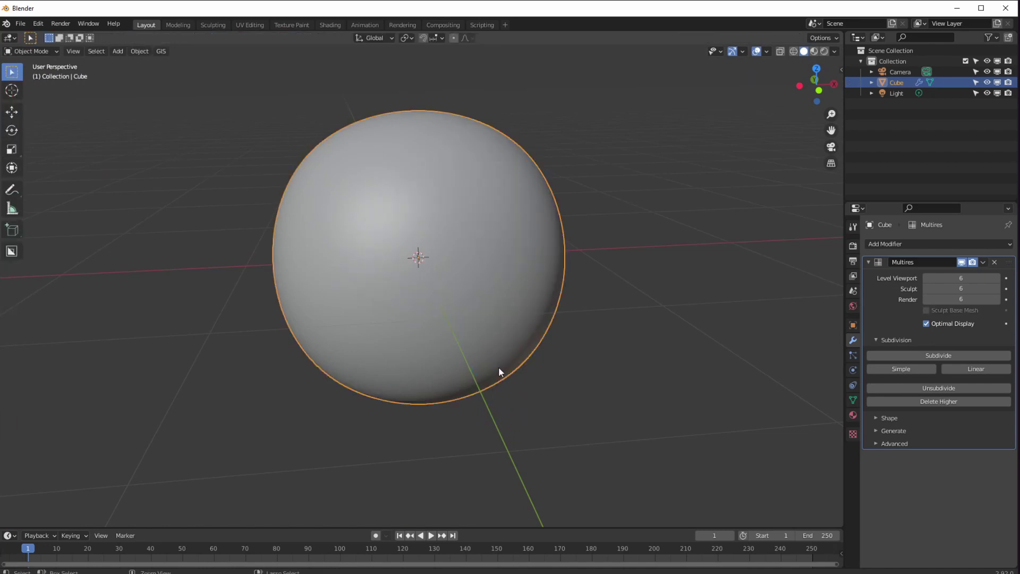
pyautogui.moveTo(595, 308)
pyautogui.mouseDown(button='middle')
pyautogui.moveTo(566, 298)
pyautogui.moveTo(705, 221)
pyautogui.mouseUp(button='middle')
pyautogui.click(925, 289)
pyautogui.click(925, 289)
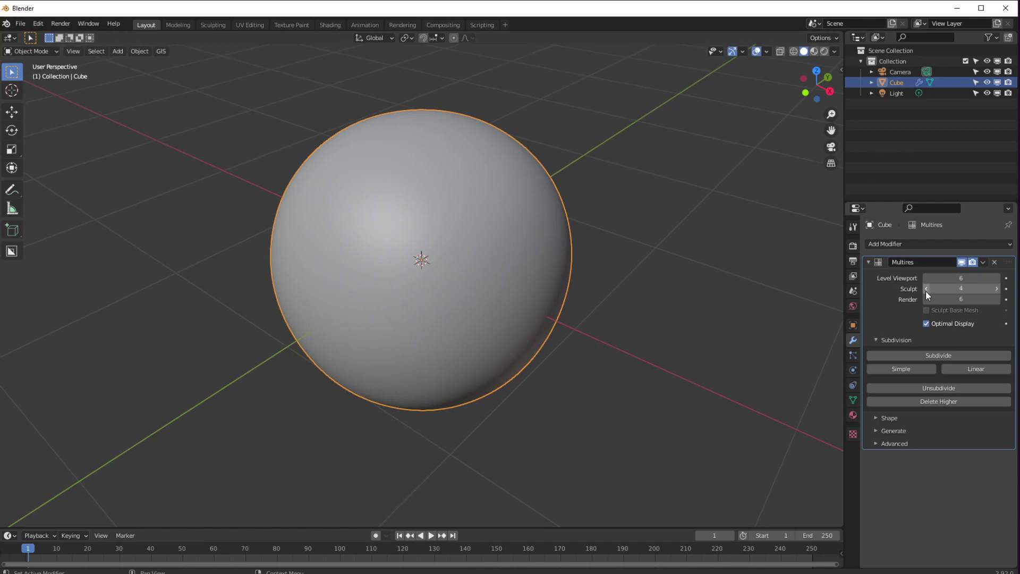
# Step: Lower the Multires Sculpt level further, then raise it back to 6
pyautogui.click(926, 289)
pyautogui.click(925, 289)
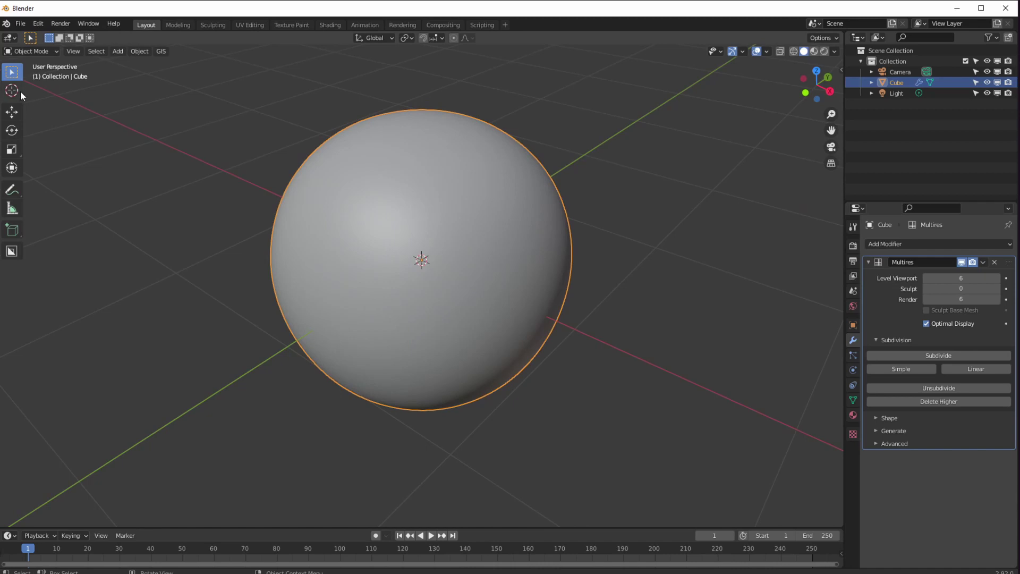
pyautogui.click(996, 289)
pyautogui.click(996, 289)
pyautogui.click(996, 289)
pyautogui.click(996, 289)
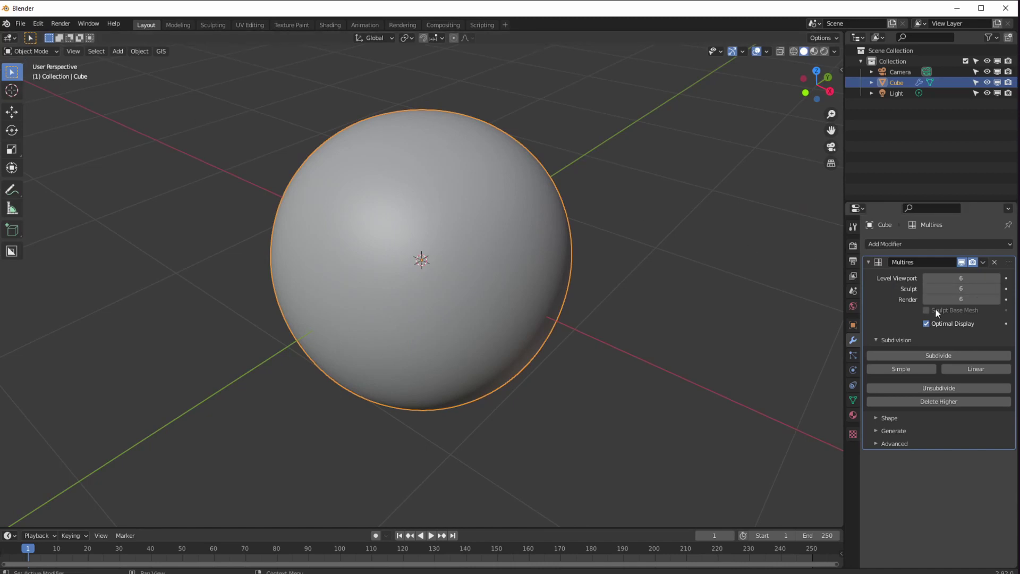
# Step: Step the Level Viewport down to 1 and back up to 6, then enter Sculpt Mode
pyautogui.click(926, 279)
pyautogui.click(926, 279)
pyautogui.click(925, 279)
pyautogui.click(925, 279)
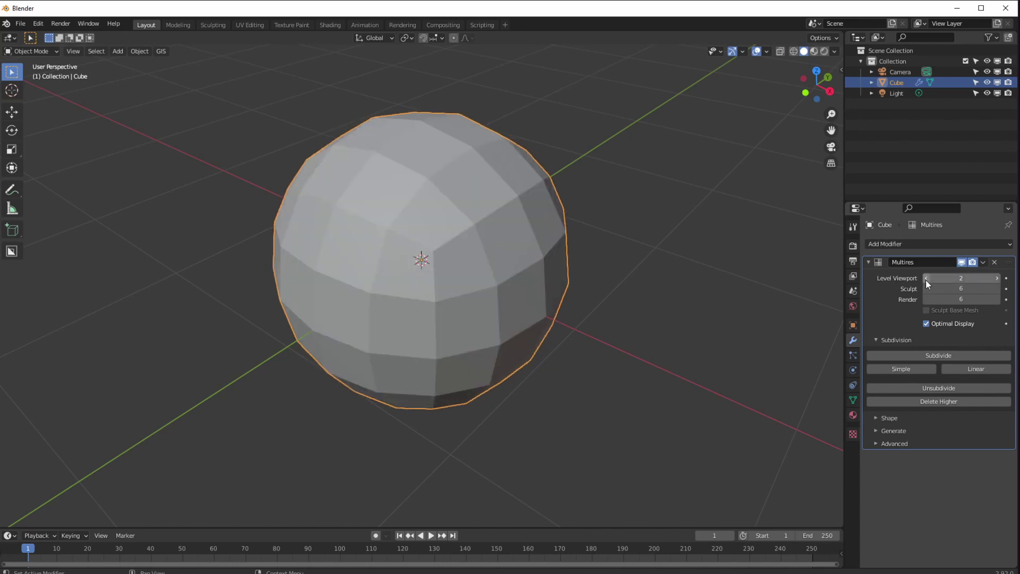
pyautogui.click(924, 279)
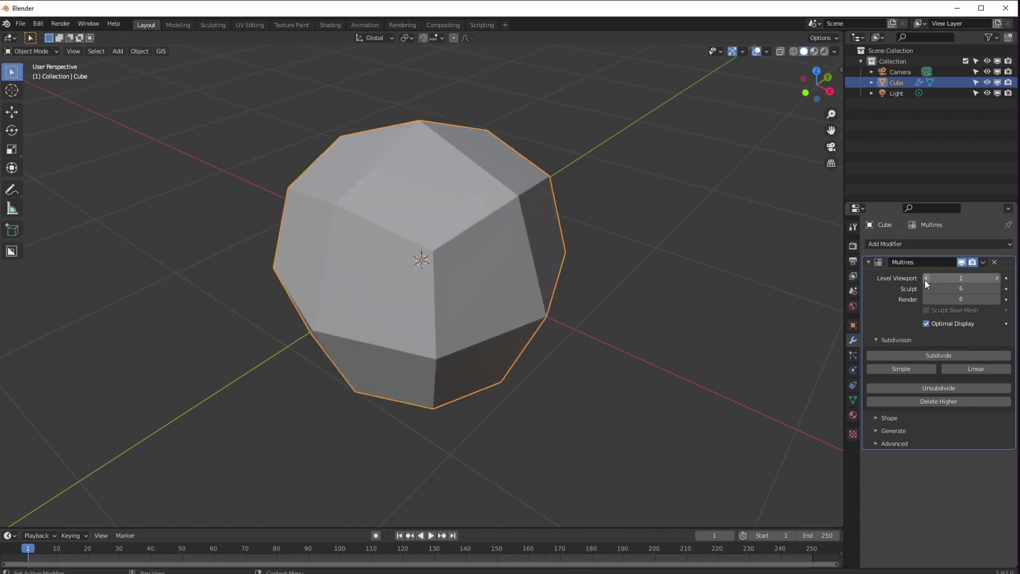
pyautogui.click(998, 281)
pyautogui.click(999, 282)
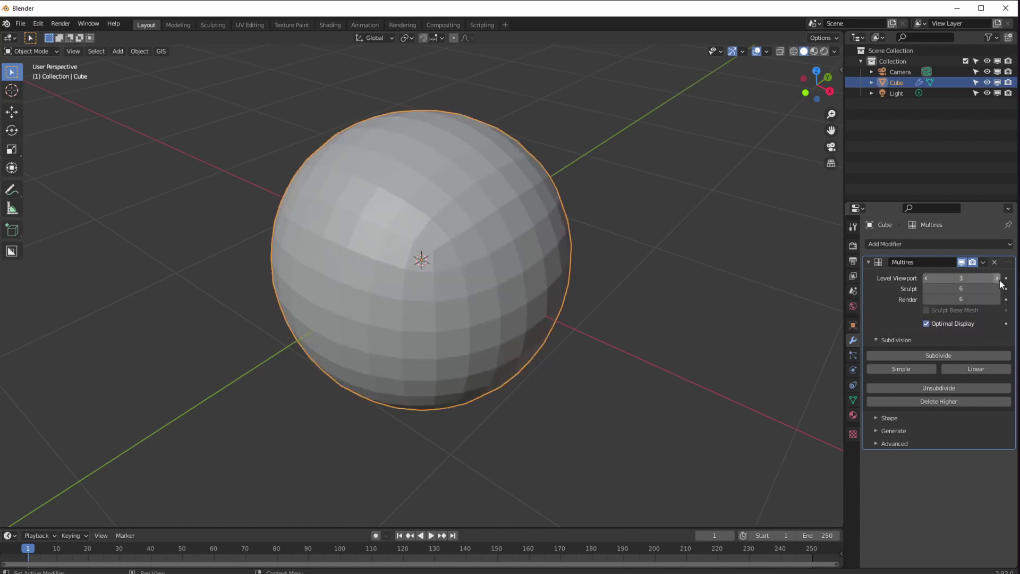
pyautogui.click(998, 280)
pyautogui.click(998, 280)
pyautogui.click(998, 280)
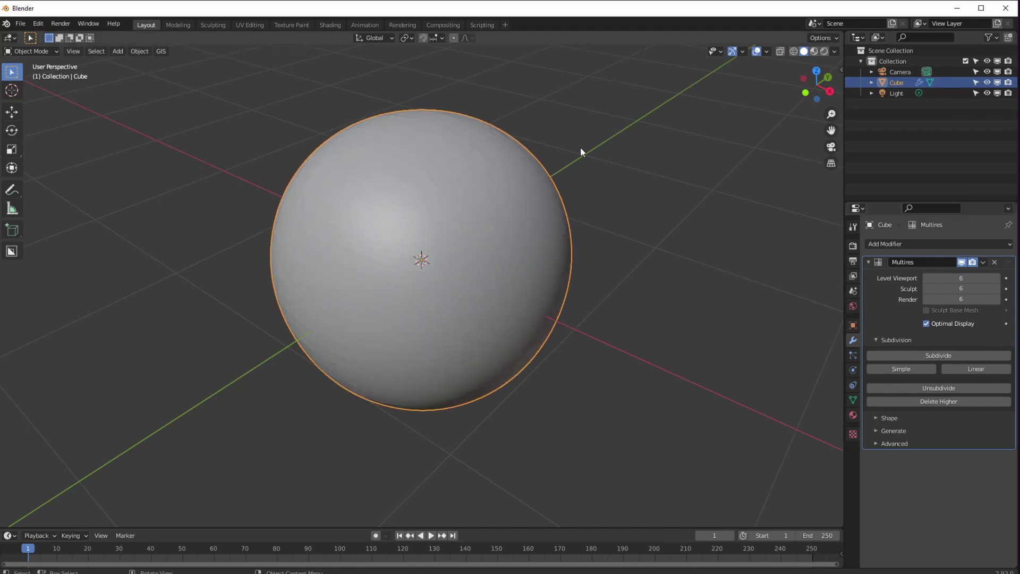
pyautogui.click(31, 51)
pyautogui.click(33, 87)
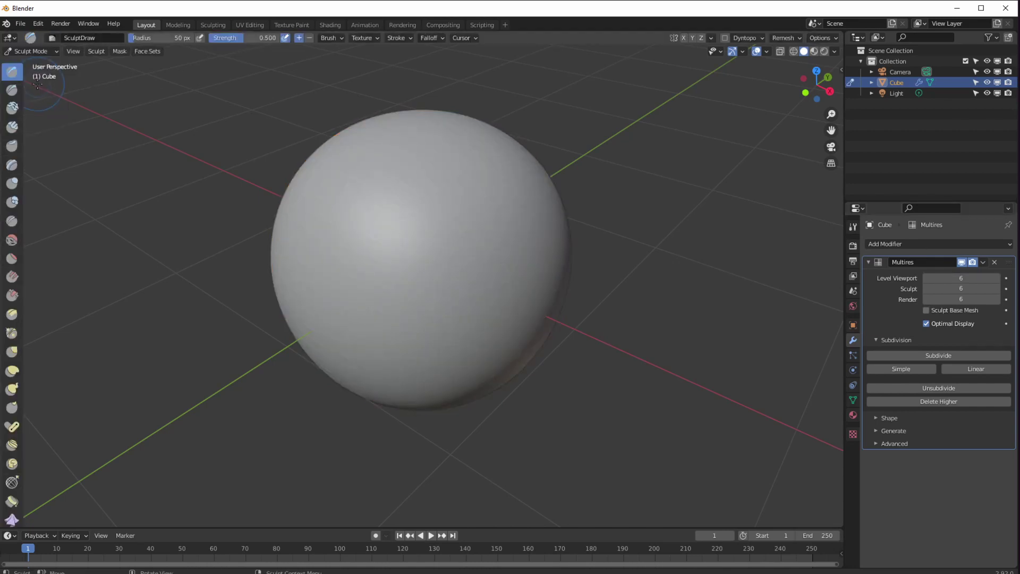
# Step: Raise the Multires Level Viewport back up to 6
pyautogui.click(997, 278)
pyautogui.click(997, 277)
pyautogui.click(997, 278)
pyautogui.click(996, 278)
# Step: Step the Sculpt level down to 1, then back up to 5
pyautogui.click(926, 288)
pyautogui.click(926, 288)
pyautogui.click(925, 289)
pyautogui.click(926, 290)
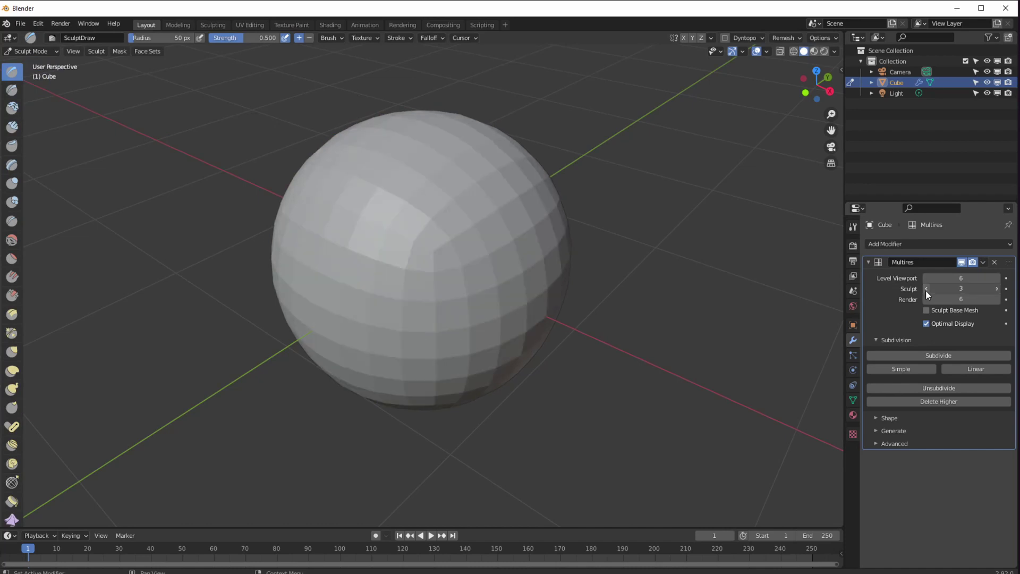
pyautogui.click(925, 290)
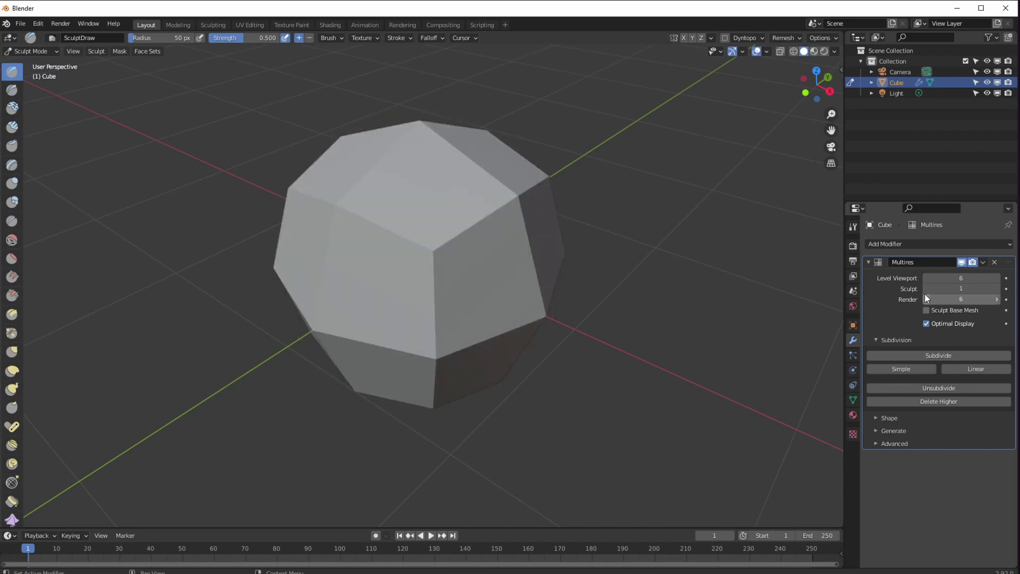
pyautogui.click(997, 288)
pyautogui.click(997, 288)
pyautogui.click(997, 288)
pyautogui.click(996, 288)
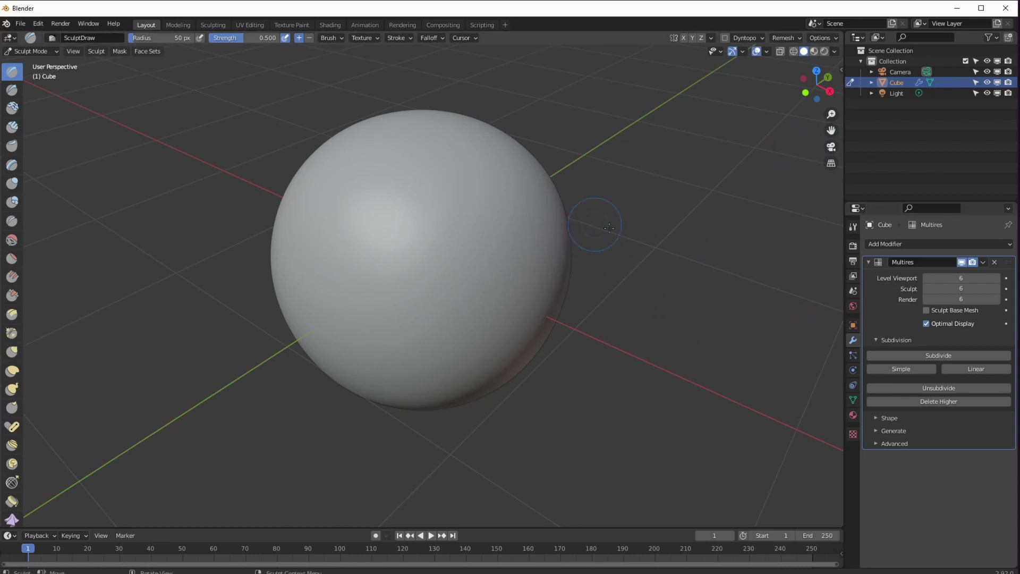
# Step: Orbit around the sphere, then drop the Sculpt level to 0 to show the plain cube
pyautogui.moveTo(572, 267); pyautogui.dragTo(637, 239, button='middle')
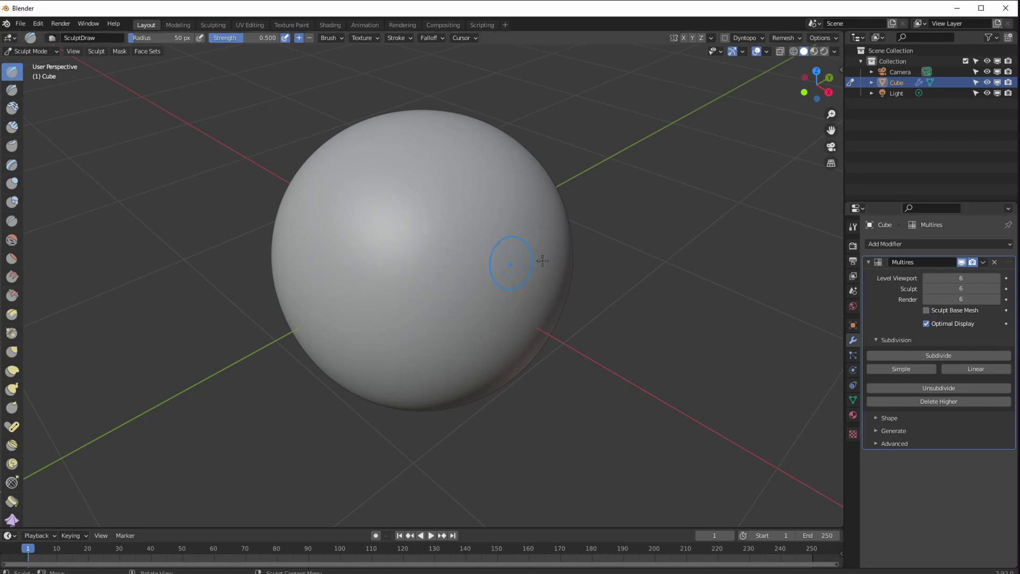
pyautogui.moveTo(490, 262); pyautogui.dragTo(507, 249, button='middle')
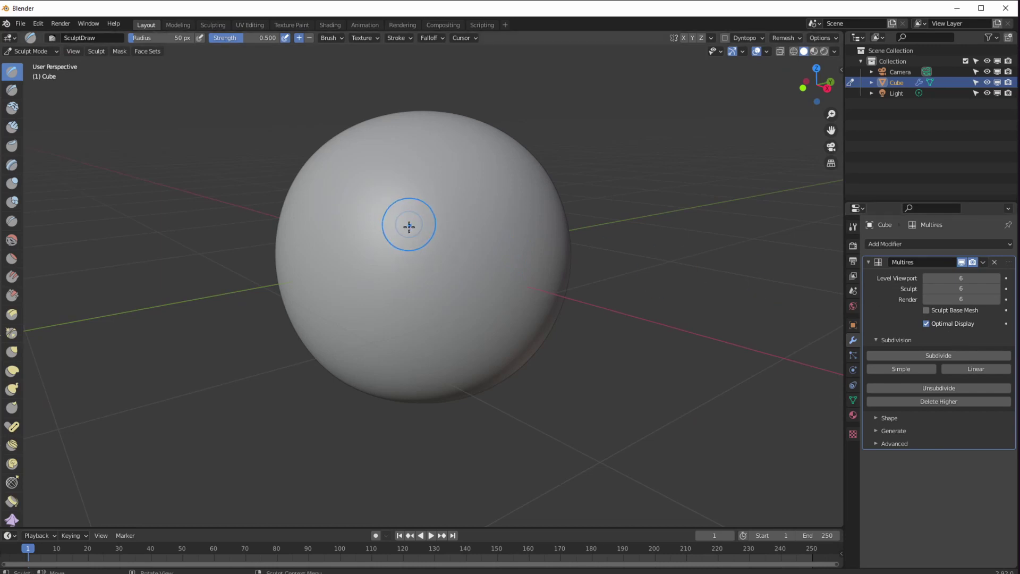
pyautogui.moveTo(407, 220); pyautogui.dragTo(453, 250, button='middle')
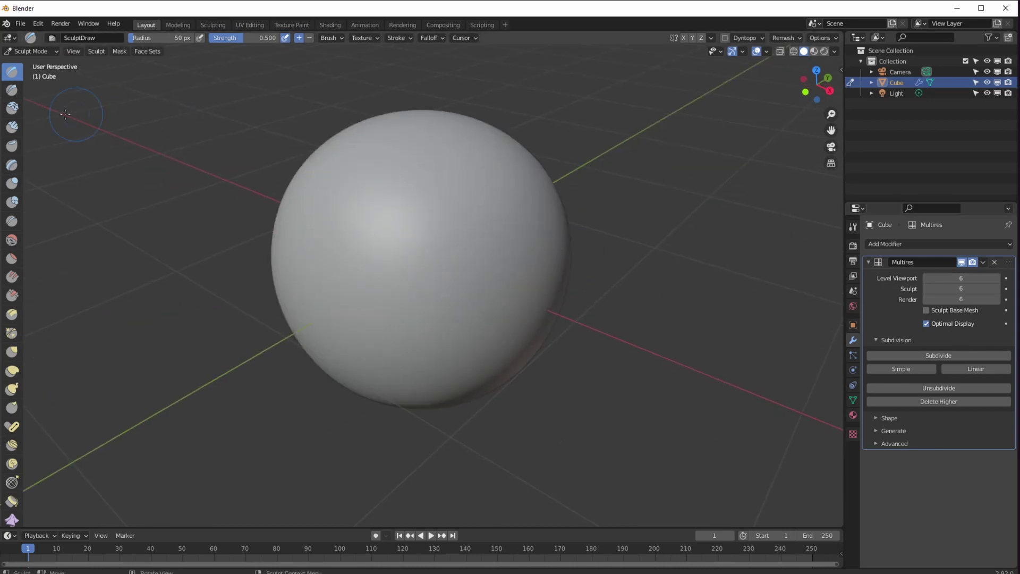
pyautogui.click(925, 287)
pyautogui.click(926, 287)
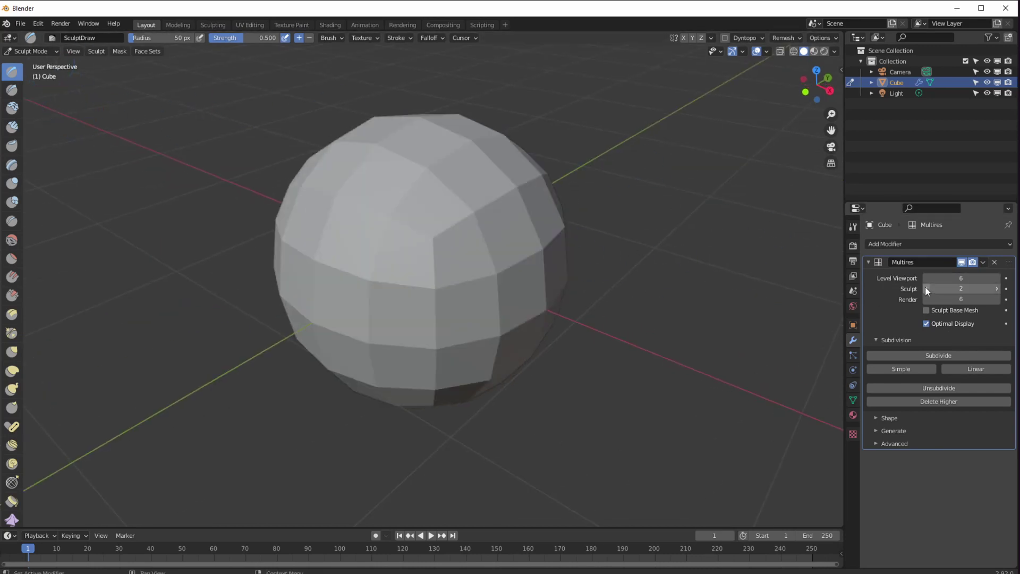
pyautogui.click(925, 287)
pyautogui.click(926, 287)
pyautogui.click(926, 286)
pyautogui.moveTo(686, 290)
pyautogui.keyDown('ctrl'); pyautogui.mouseDown(button='middle')
pyautogui.moveTo(680, 330)
pyautogui.moveTo(597, 361)
pyautogui.moveTo(492, 318)
pyautogui.moveTo(548, 307)
pyautogui.mouseUp(button='middle'); pyautogui.keyUp('ctrl')
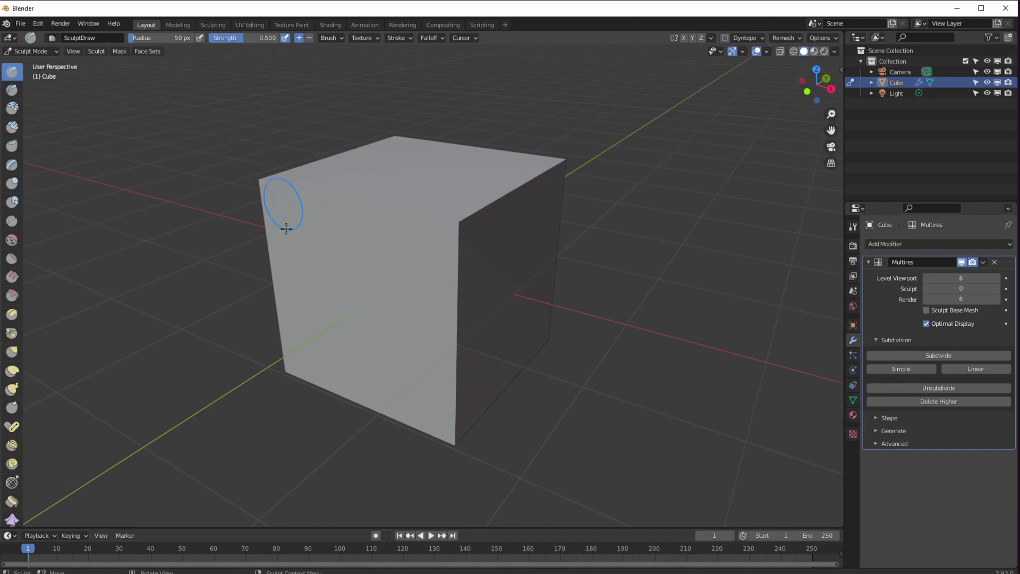
# Step: Inspect the level-0 cube from below, then start raising the Sculpt level again
pyautogui.moveTo(387, 291)
pyautogui.mouseDown(button='middle')
pyautogui.moveTo(366, 200)
pyautogui.moveTo(383, 319)
pyautogui.moveTo(393, 269)
pyautogui.moveTo(394, 282)
pyautogui.moveTo(382, 273)
pyautogui.moveTo(387, 257)
pyautogui.moveTo(389, 275)
pyautogui.mouseUp(button='middle')
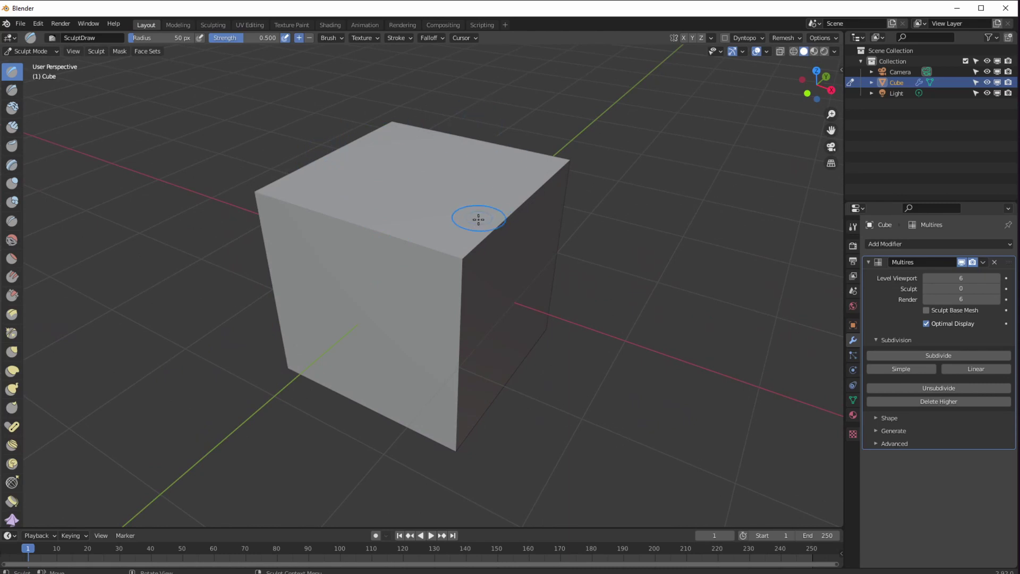
pyautogui.moveTo(401, 344); pyautogui.dragTo(396, 266, button='middle')
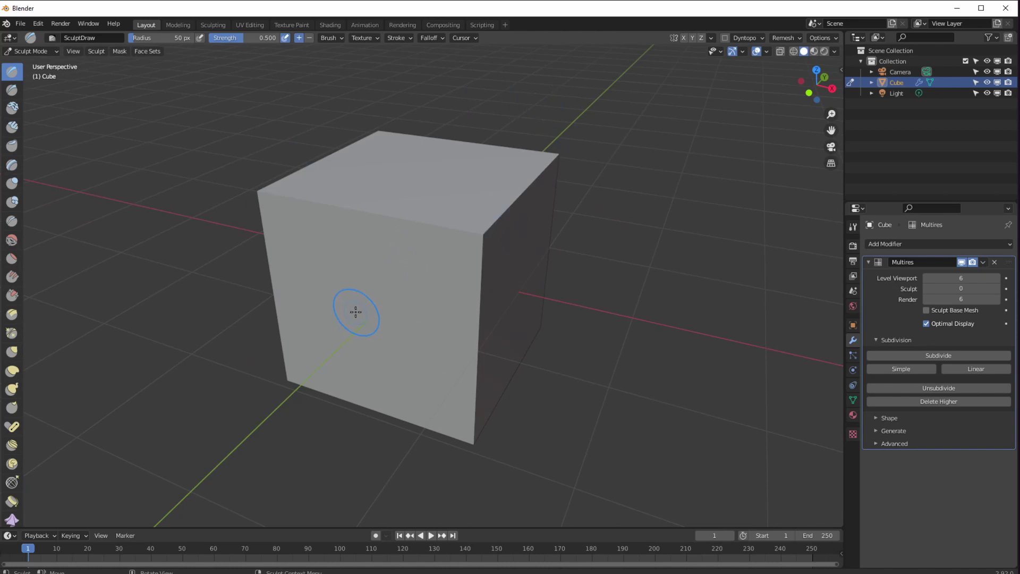
pyautogui.moveTo(353, 312); pyautogui.dragTo(303, 227, button='middle')
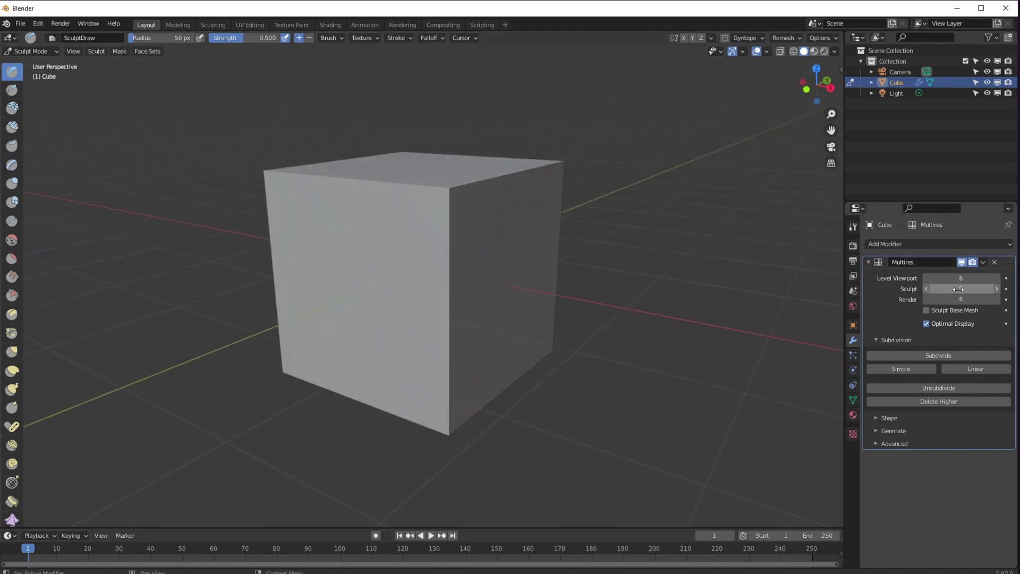
pyautogui.click(995, 289)
pyautogui.click(995, 289)
# Step: Bring the Multires Sculpt level back up to 6
pyautogui.click(995, 288)
pyautogui.click(996, 289)
pyautogui.click(995, 289)
pyautogui.click(995, 289)
pyautogui.moveTo(539, 289)
pyautogui.mouseDown(button='middle')
pyautogui.moveTo(550, 303)
pyautogui.moveTo(591, 303)
pyautogui.mouseUp(button='middle')
pyautogui.scroll(2, 552, 306)
# Step: Draw a raised rectangular loop of strokes on the sphere's front, undoing the first stroke
pyautogui.moveTo(370, 211); pyautogui.dragTo(456, 242)
pyautogui.hotkey('ctrl', 'z')
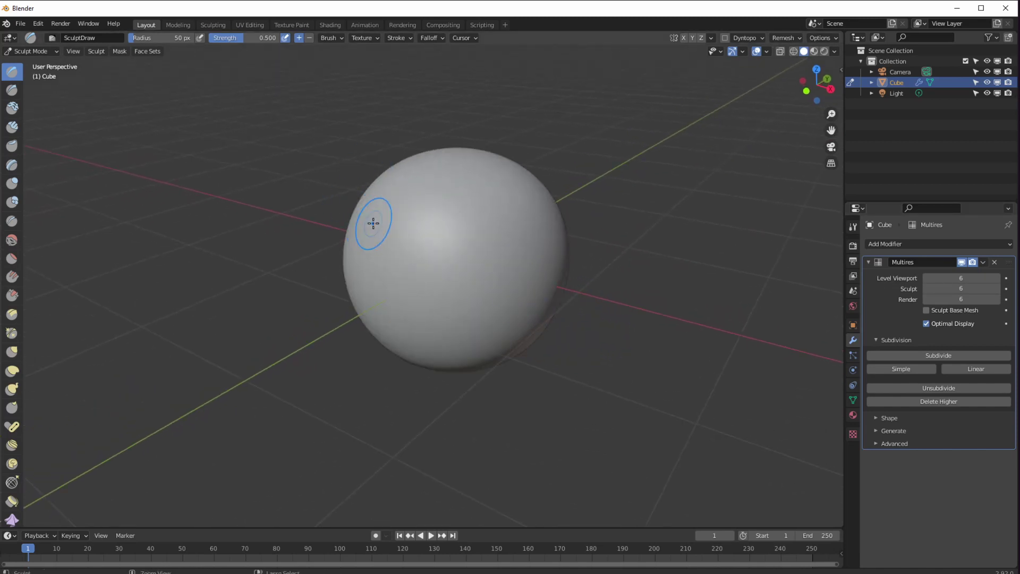
pyautogui.moveTo(405, 212)
pyautogui.mouseDown()
pyautogui.moveTo(478, 235)
pyautogui.moveTo(491, 319)
pyautogui.mouseUp()
pyautogui.moveTo(447, 292); pyautogui.dragTo(489, 289, button='middle')
pyautogui.moveTo(418, 228)
pyautogui.mouseDown()
pyautogui.moveTo(418, 216)
pyautogui.moveTo(407, 306)
pyautogui.mouseUp()
pyautogui.moveTo(523, 319)
pyautogui.mouseDown()
pyautogui.moveTo(406, 307)
pyautogui.moveTo(570, 310)
pyautogui.mouseUp()
pyautogui.moveTo(570, 309); pyautogui.dragTo(631, 277, button='middle')
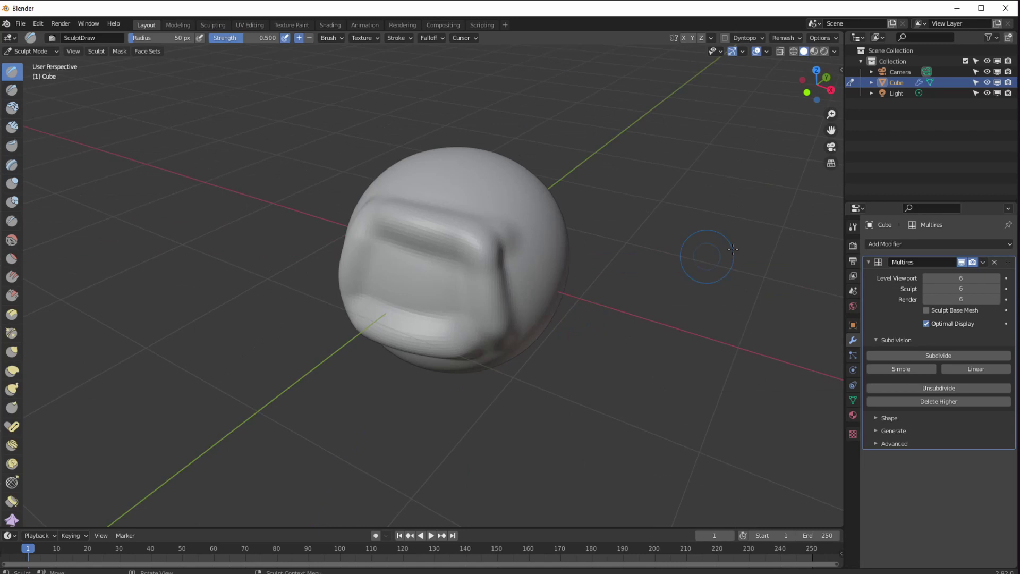
# Step: Drop the Level Viewport to 0 and bring it back up to 6
pyautogui.click(925, 279)
pyautogui.click(926, 278)
pyautogui.click(925, 279)
pyautogui.click(925, 279)
pyautogui.click(925, 278)
pyautogui.click(926, 279)
pyautogui.click(997, 280)
pyautogui.click(997, 280)
pyautogui.click(996, 280)
pyautogui.click(996, 280)
pyautogui.click(997, 280)
pyautogui.click(997, 279)
# Step: Set the Sculpt level to 0 and sculpt strokes onto the low-level cube
pyautogui.click(925, 289)
pyautogui.click(925, 288)
pyautogui.click(925, 288)
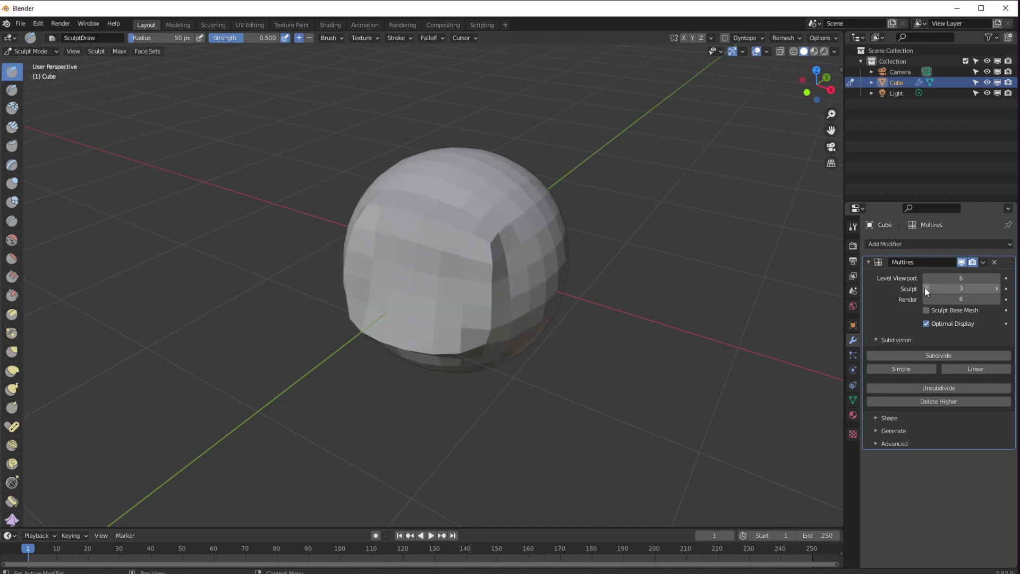
pyautogui.click(925, 289)
pyautogui.click(925, 288)
pyautogui.click(925, 289)
pyautogui.scroll(-4, 438, 226)
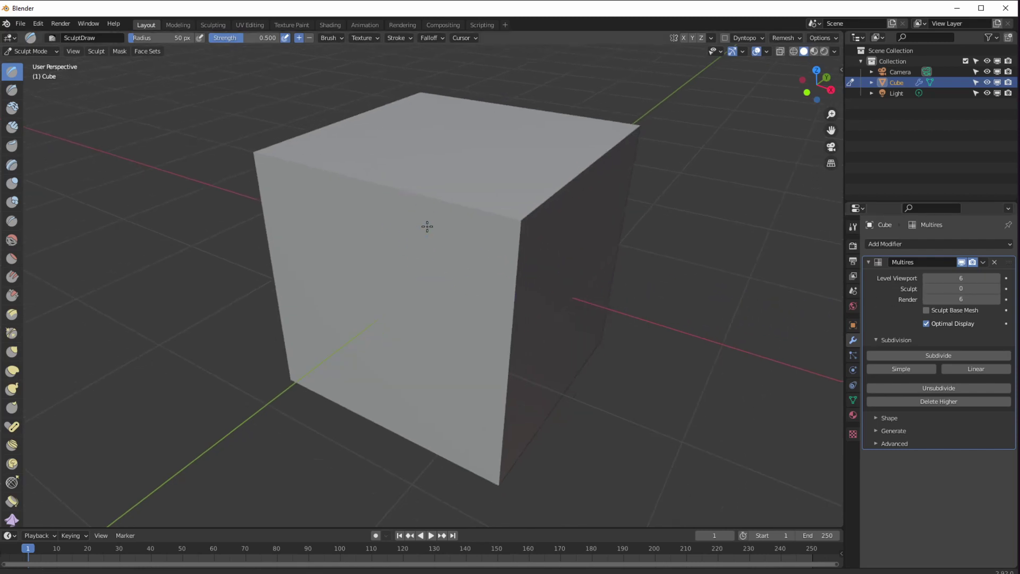
pyautogui.moveTo(337, 213); pyautogui.dragTo(565, 274)
pyautogui.moveTo(353, 208); pyautogui.dragTo(403, 266, button='middle')
pyautogui.moveTo(522, 392); pyautogui.dragTo(520, 354)
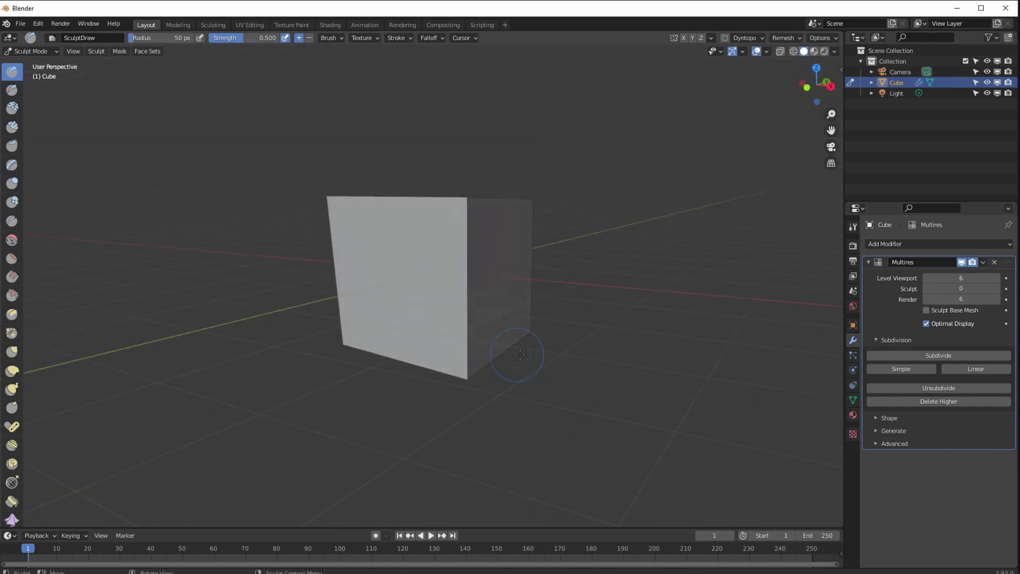
# Step: Raise the Sculpt level back to 6 and enable Sculpt Base Mesh
pyautogui.click(996, 289)
pyautogui.click(997, 288)
pyautogui.click(997, 289)
pyautogui.click(996, 288)
pyautogui.click(997, 289)
pyautogui.click(996, 288)
pyautogui.moveTo(569, 364); pyautogui.dragTo(625, 327, button='middle')
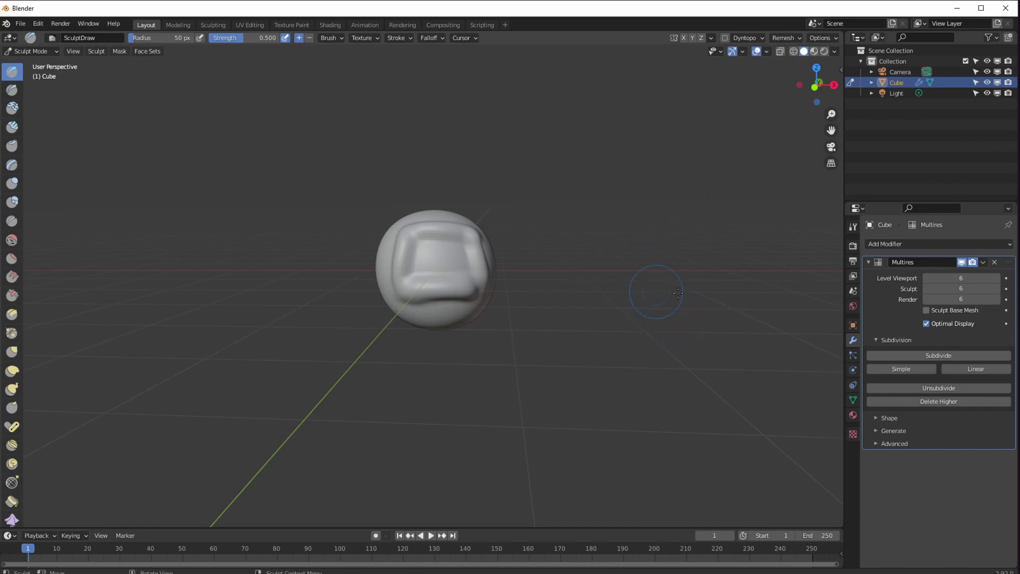
pyautogui.click(925, 310)
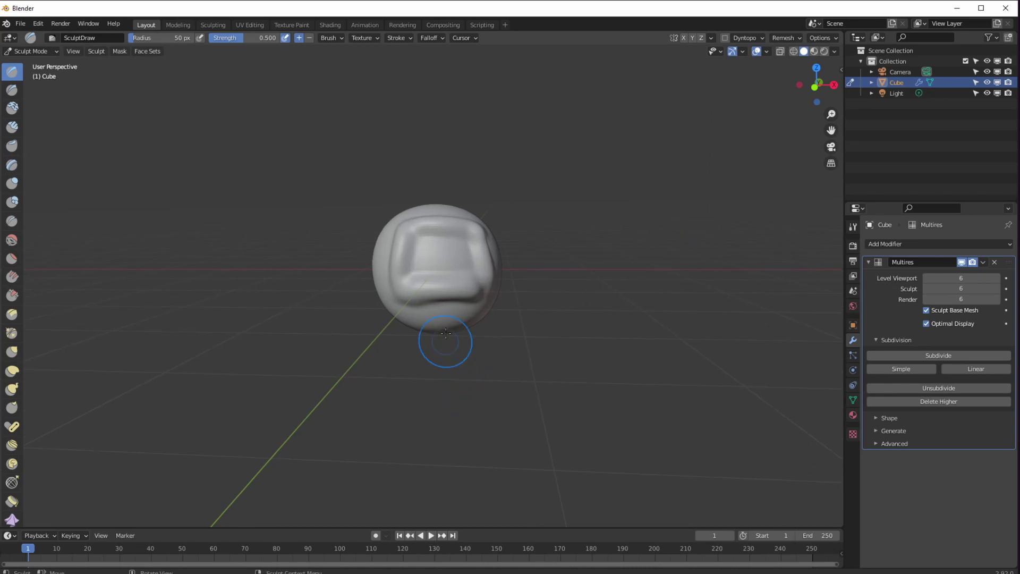
# Step: Use the Grab brush at 181 px radius to pull the sphere in several directions
pyautogui.click(12, 351)
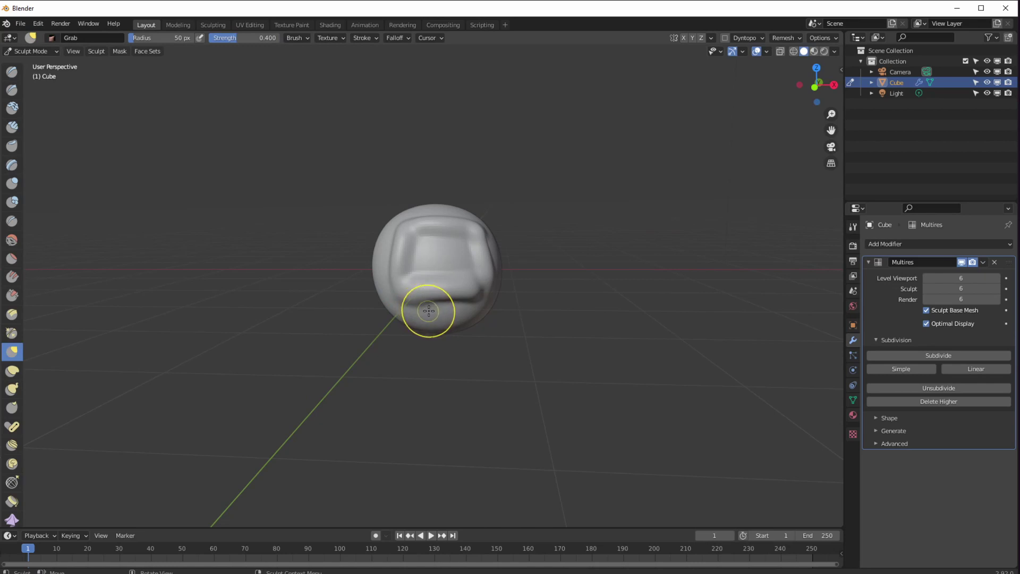
pyautogui.press('f')
pyautogui.moveTo(445, 349); pyautogui.dragTo(429, 339, button='middle')
pyautogui.moveTo(443, 289); pyautogui.dragTo(455, 322)
pyautogui.moveTo(490, 282); pyautogui.dragTo(484, 278)
pyautogui.moveTo(439, 247); pyautogui.dragTo(472, 238)
pyautogui.moveTo(487, 197)
pyautogui.mouseDown()
pyautogui.moveTo(559, 156)
pyautogui.moveTo(600, 183)
pyautogui.mouseUp()
pyautogui.moveTo(508, 367); pyautogui.dragTo(569, 407)
pyautogui.moveTo(347, 352); pyautogui.dragTo(399, 380, button='middle')
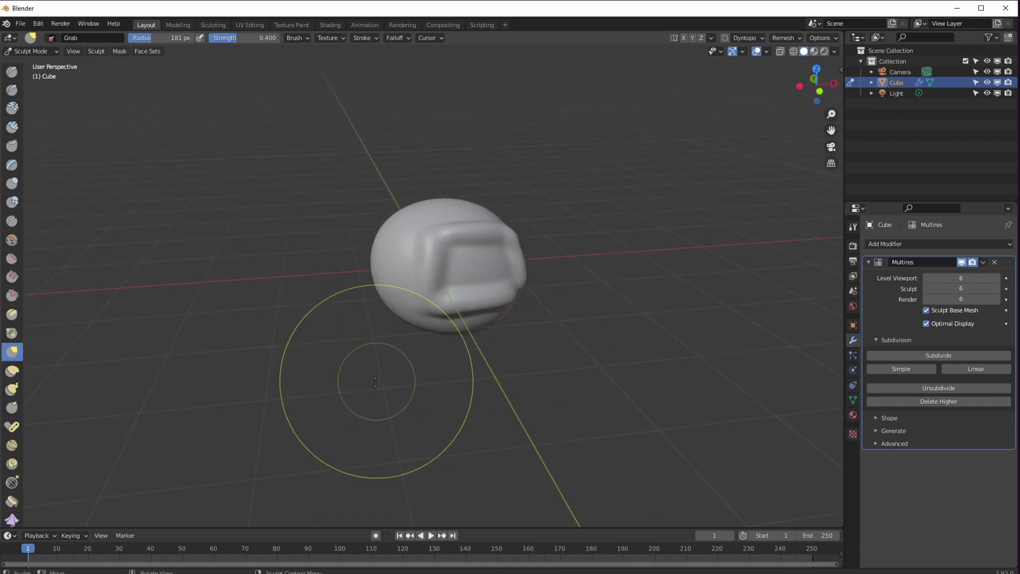
# Step: Orbit around the sculpt and pull its back-right outward into a rounder head
pyautogui.moveTo(366, 369); pyautogui.dragTo(362, 363)
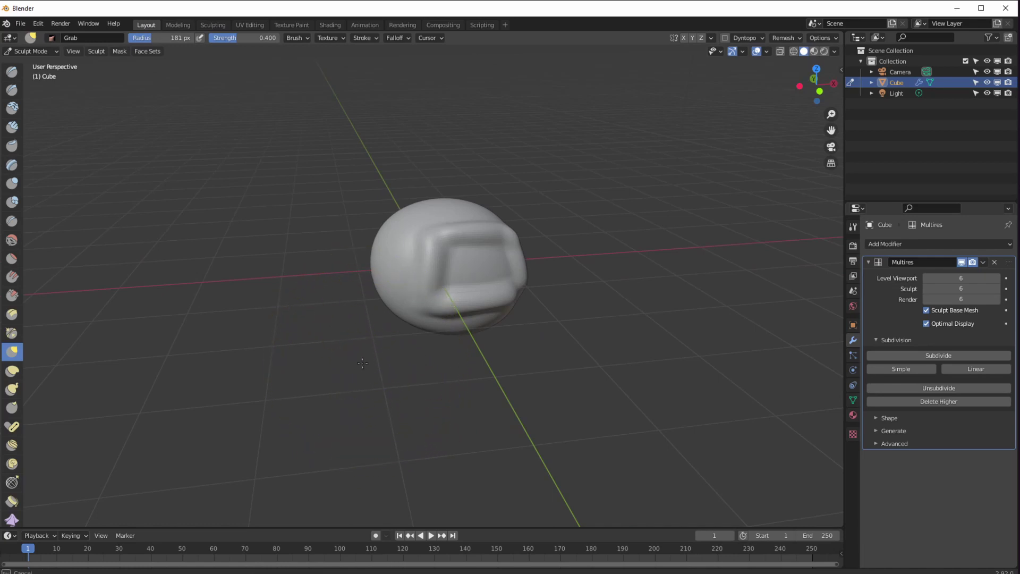
pyautogui.moveTo(363, 367); pyautogui.dragTo(344, 340, button='middle')
pyautogui.moveTo(363, 279)
pyautogui.mouseDown(button='middle')
pyautogui.moveTo(301, 262)
pyautogui.moveTo(222, 260)
pyautogui.mouseUp(button='middle')
pyautogui.moveTo(495, 206); pyautogui.dragTo(519, 202)
pyautogui.moveTo(519, 202); pyautogui.dragTo(447, 364, button='middle')
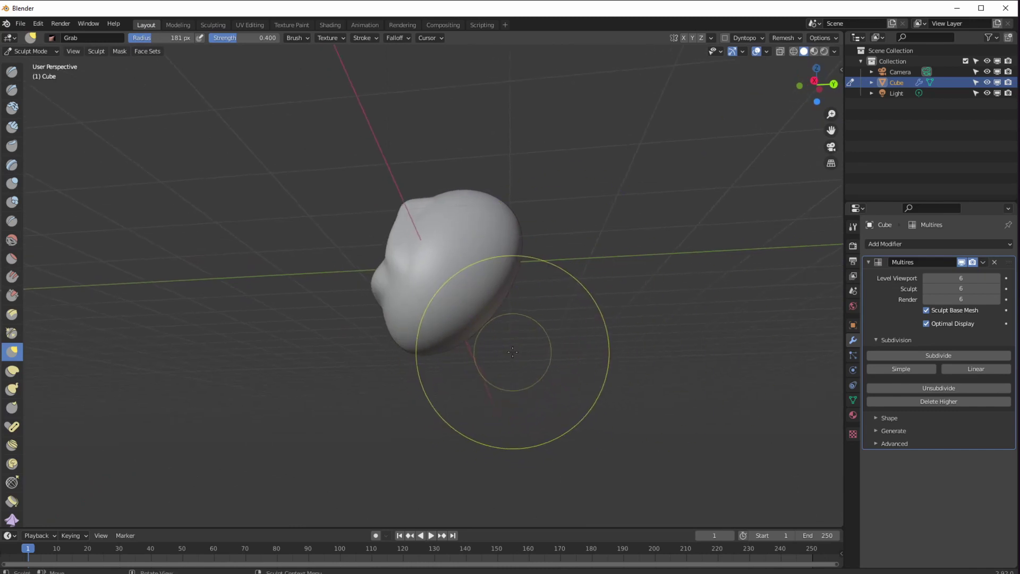
pyautogui.moveTo(494, 353); pyautogui.dragTo(745, 394)
pyautogui.moveTo(746, 394)
pyautogui.mouseDown(button='middle')
pyautogui.moveTo(664, 372)
pyautogui.moveTo(264, 360)
pyautogui.mouseUp(button='middle')
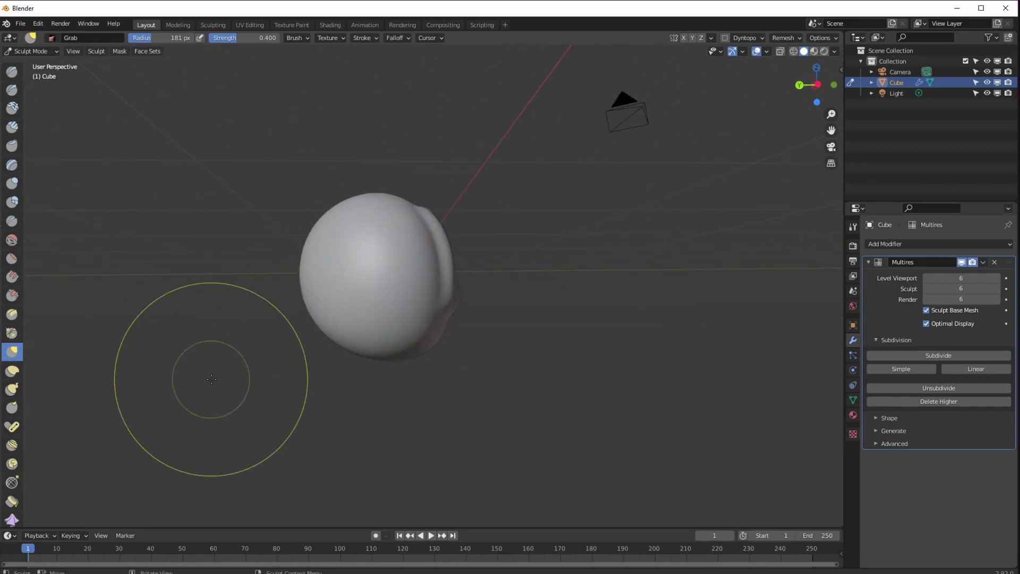
pyautogui.moveTo(216, 376); pyautogui.dragTo(34, 434)
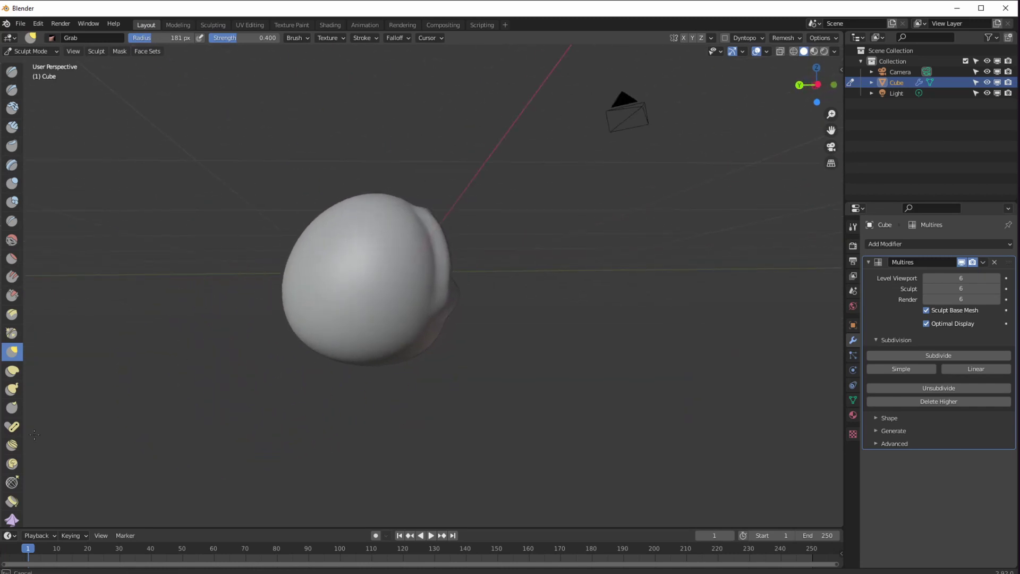
pyautogui.moveTo(167, 333)
pyautogui.mouseDown(button='middle')
pyautogui.moveTo(380, 409)
pyautogui.moveTo(387, 428)
pyautogui.moveTo(425, 361)
pyautogui.moveTo(452, 176)
pyautogui.mouseUp(button='middle')
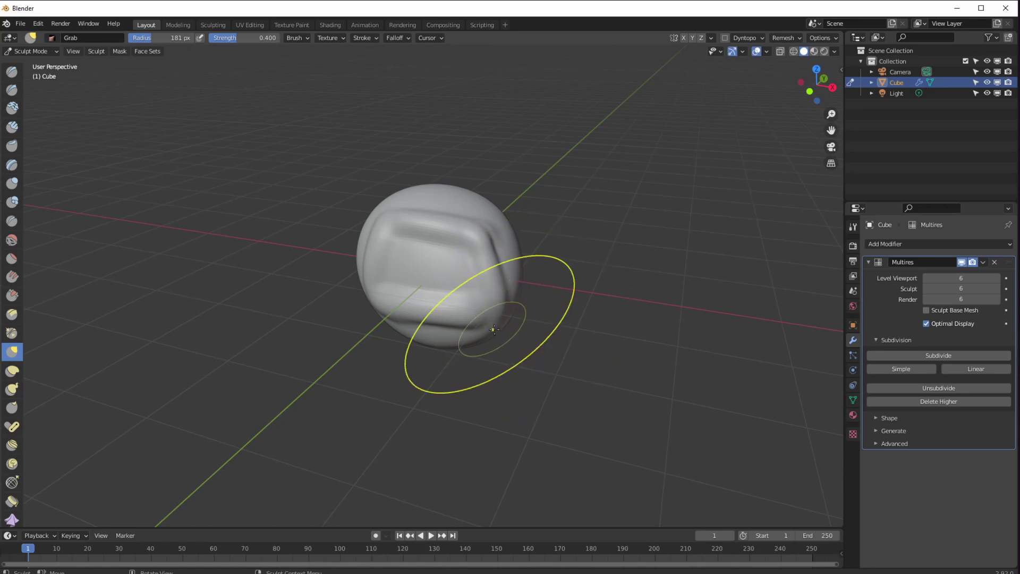
# Step: From a near-front view, remove the Multires modifier, leaving the skewed cube
pyautogui.moveTo(489, 326)
pyautogui.mouseDown(button='middle')
pyautogui.moveTo(455, 275)
pyautogui.moveTo(445, 291)
pyautogui.moveTo(375, 143)
pyautogui.moveTo(449, 282)
pyautogui.moveTo(444, 266)
pyautogui.moveTo(483, 212)
pyautogui.moveTo(530, 337)
pyautogui.mouseUp(button='middle')
pyautogui.moveTo(653, 369)
pyautogui.mouseDown(button='middle')
pyautogui.moveTo(494, 298)
pyautogui.moveTo(484, 324)
pyautogui.moveTo(457, 310)
pyautogui.mouseUp(button='middle')
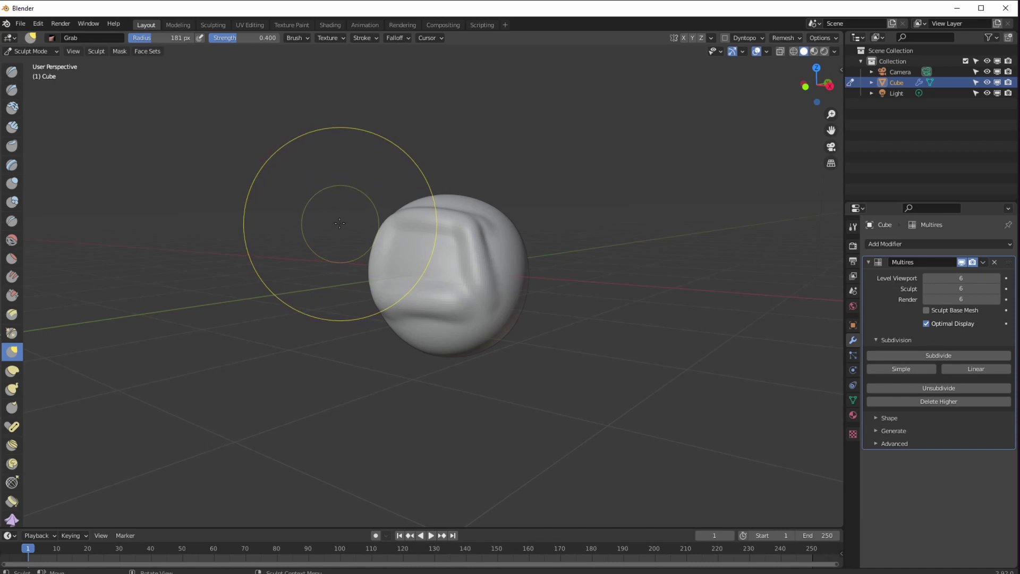
pyautogui.click(993, 262)
pyautogui.moveTo(365, 338); pyautogui.dragTo(362, 316, button='middle')
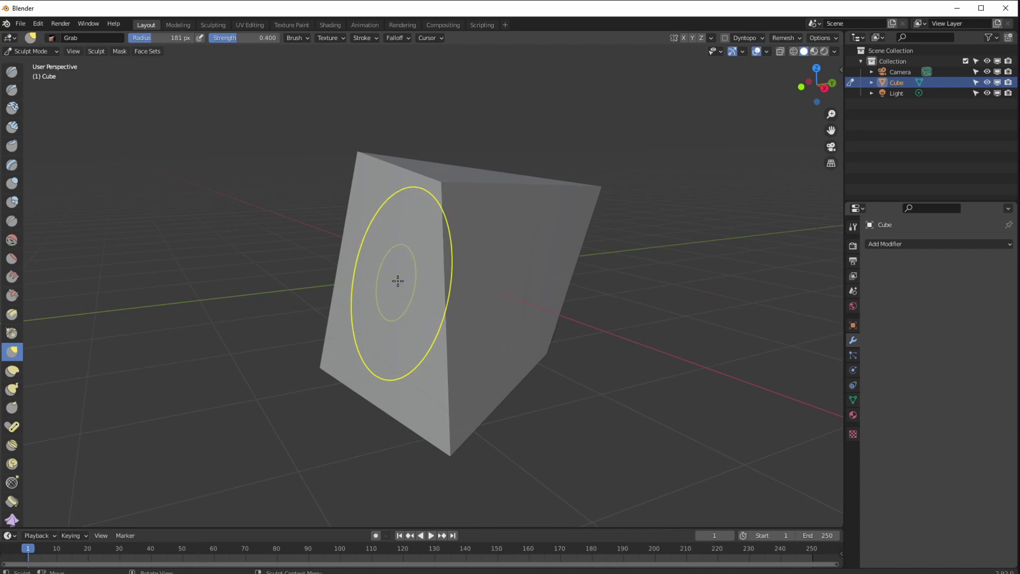
# Step: Return to Object Mode and delete the deformed cube
pyautogui.click(31, 51)
pyautogui.click(28, 64)
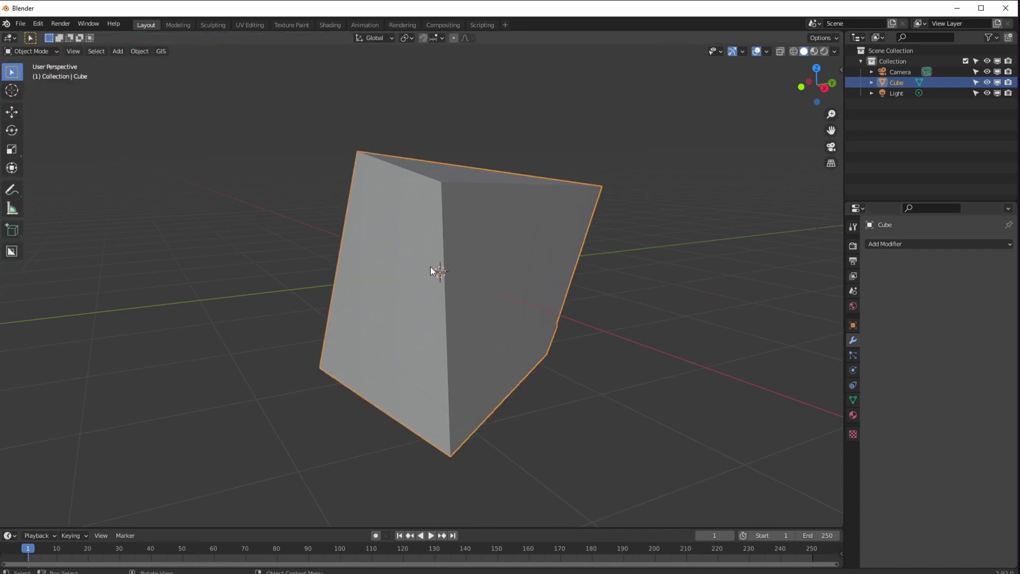
pyautogui.press('Delete')
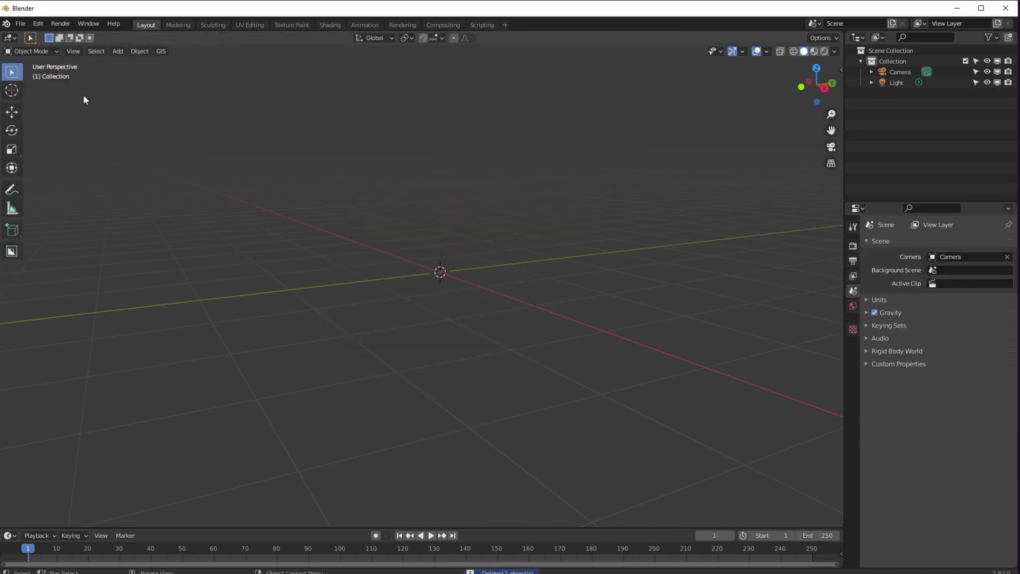
# Step: Add a fresh cube mesh via Add > Mesh > Cube
pyautogui.click(136, 51)
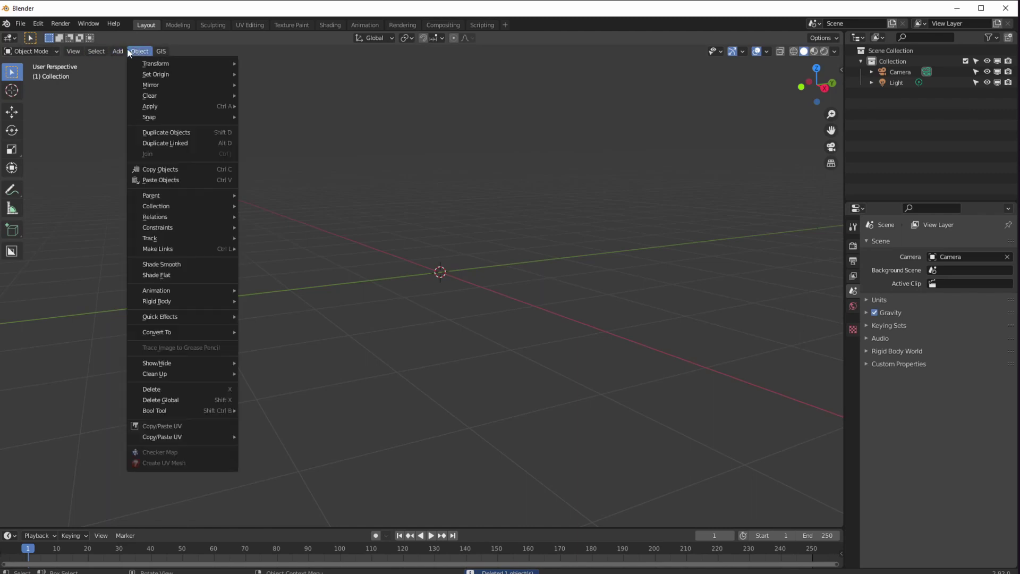
pyautogui.moveTo(118, 51)
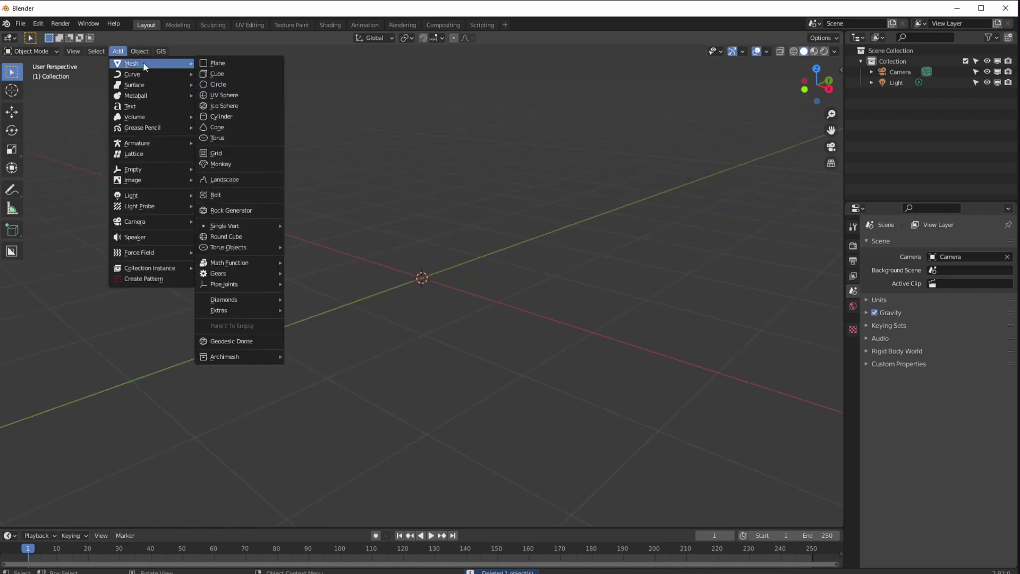
pyautogui.click(227, 75)
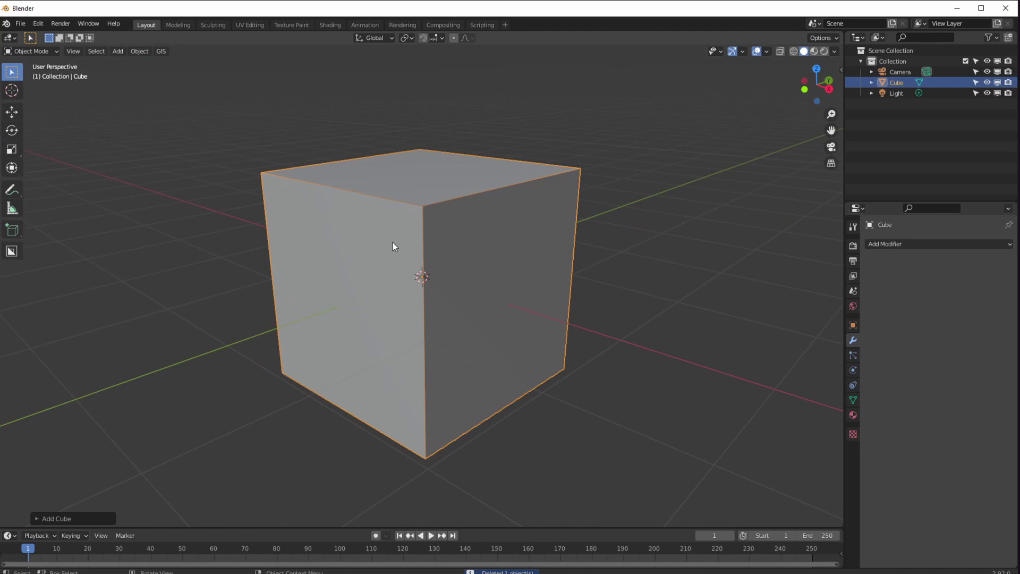
# Step: Add a Multiresolution modifier to the new cube and subdivide it once with Simple
pyautogui.click(912, 243)
pyautogui.click(798, 382)
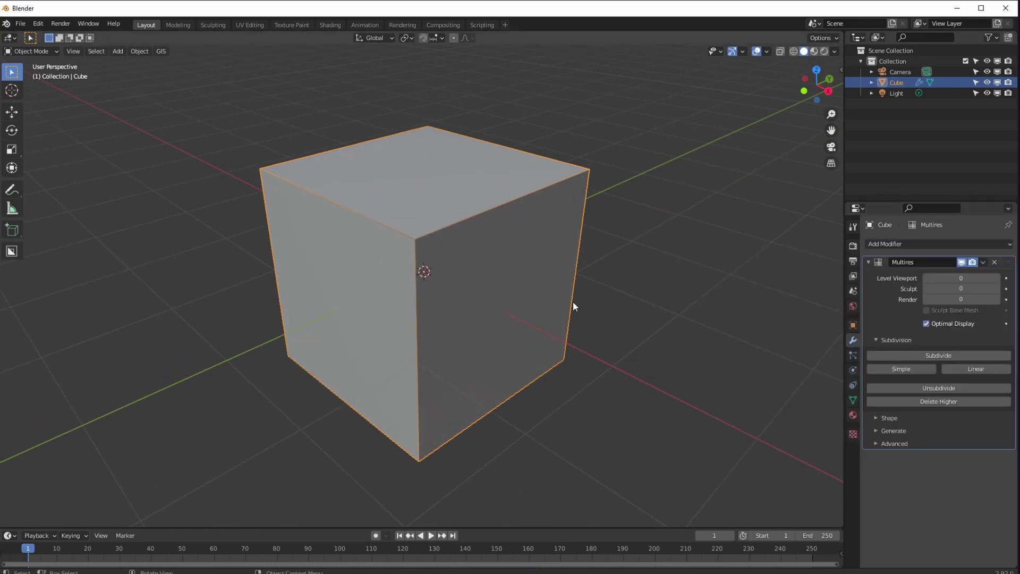
pyautogui.moveTo(400, 235); pyautogui.dragTo(403, 221, button='middle')
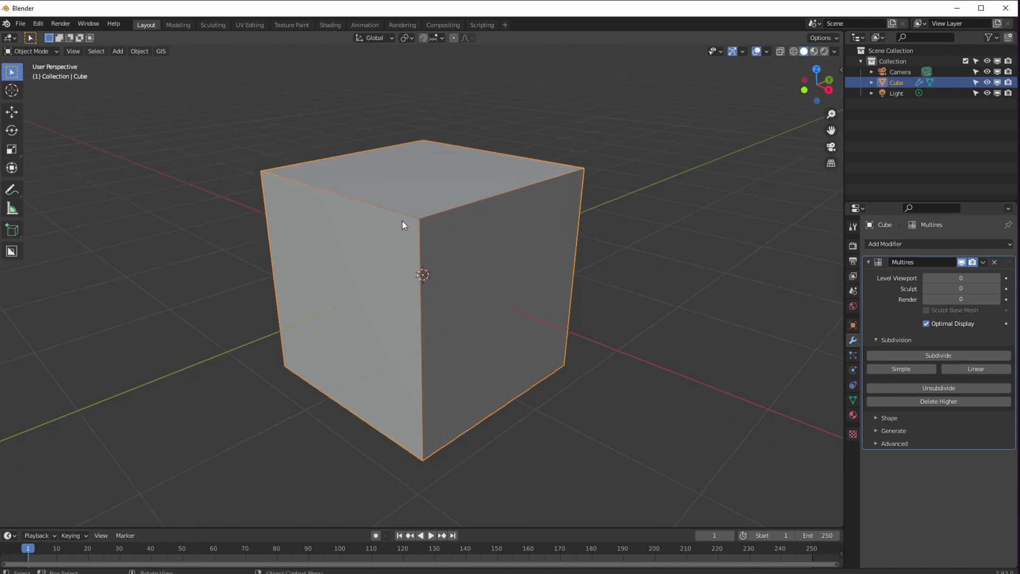
pyautogui.click(900, 368)
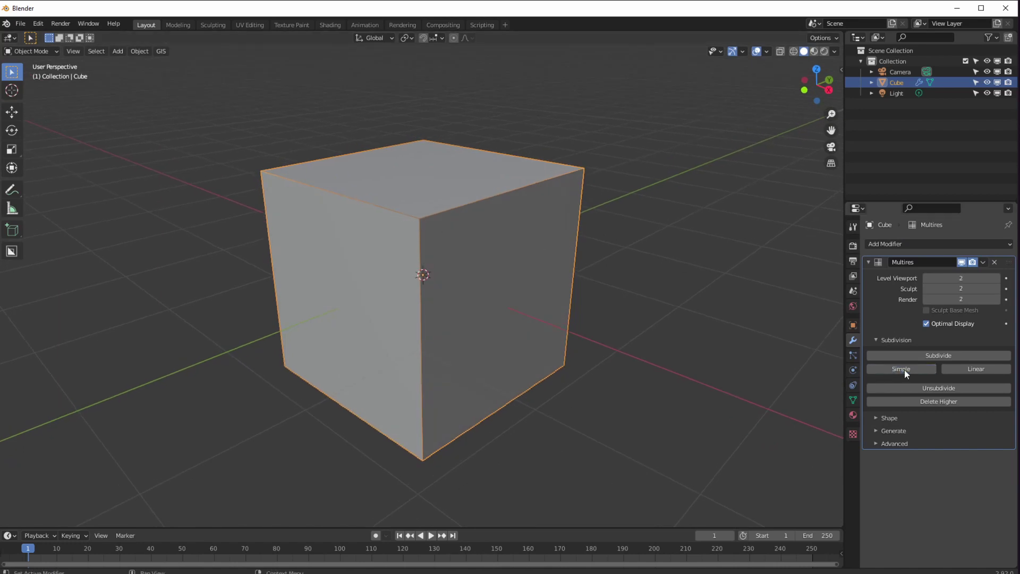
# Step: In Sculpt Mode, add a second Simple subdivision level
pyautogui.click(32, 51)
pyautogui.click(39, 88)
pyautogui.moveTo(376, 222); pyautogui.dragTo(355, 253, button='middle')
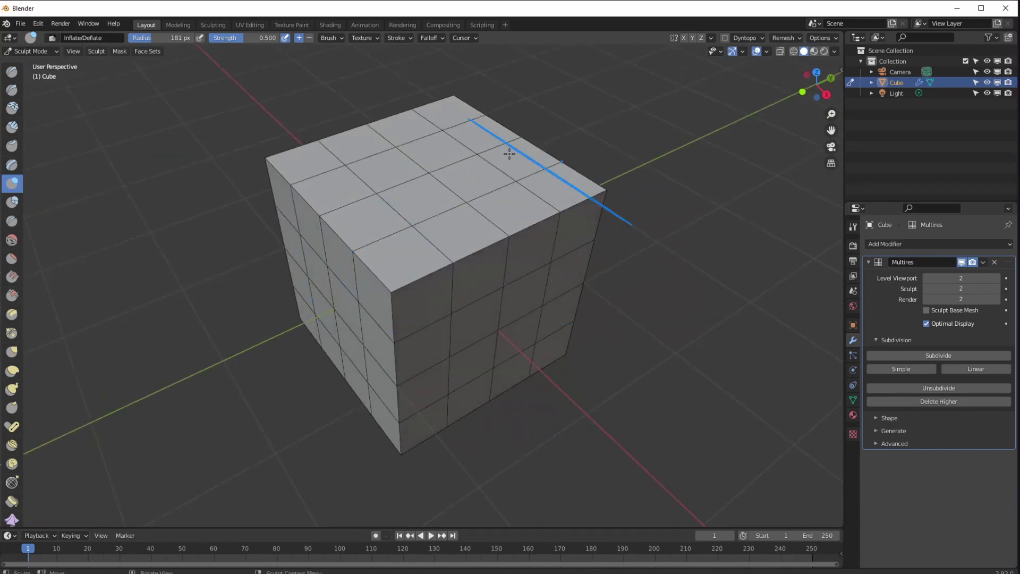
pyautogui.click(896, 369)
pyautogui.moveTo(559, 285); pyautogui.dragTo(574, 261, button='middle')
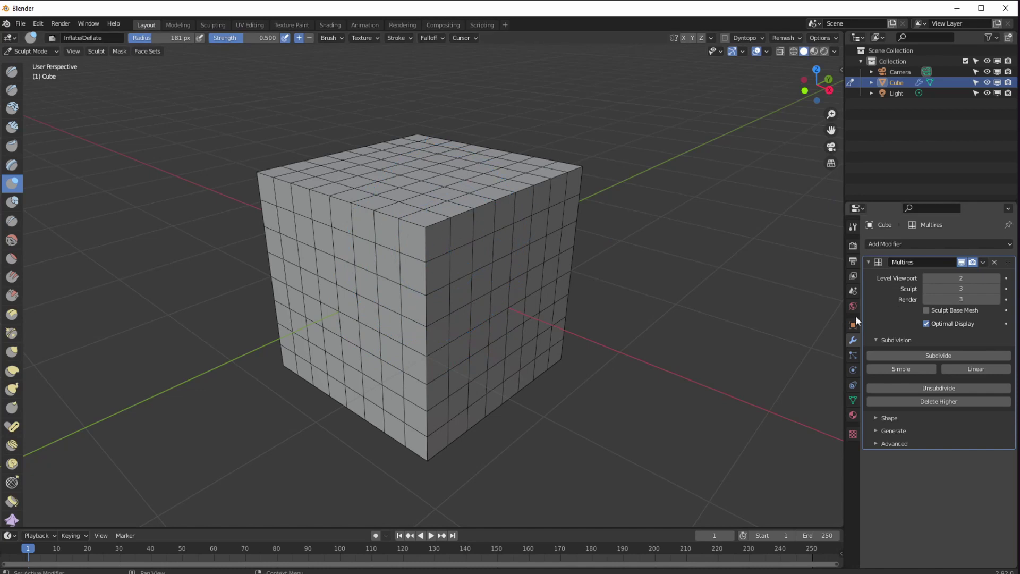
# Step: Return to Object Mode and apply the Multires modifier to bake the 4×4 grid
pyautogui.click(983, 262)
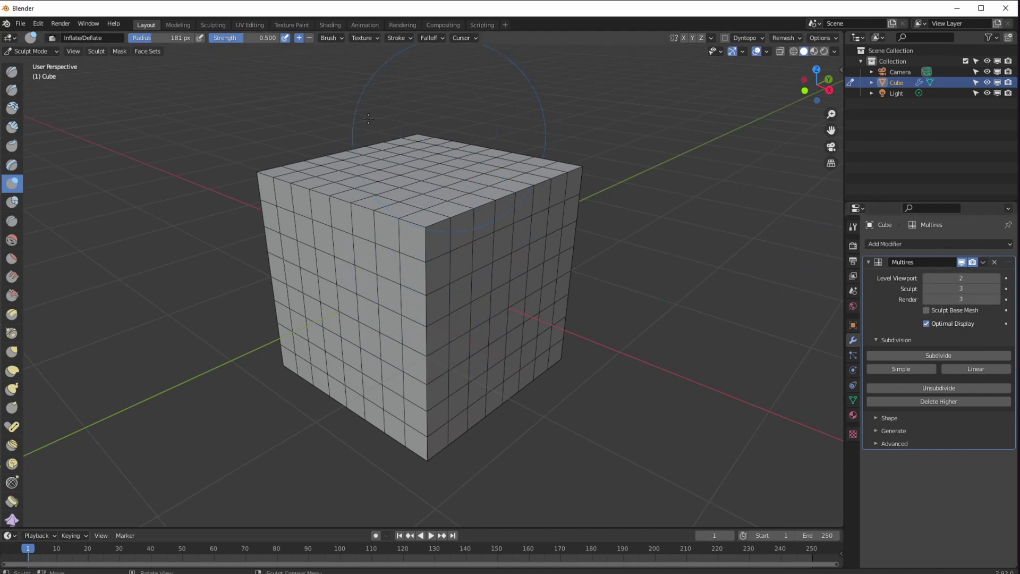
pyautogui.click(52, 51)
pyautogui.click(24, 63)
pyautogui.click(982, 262)
pyautogui.click(951, 273)
pyautogui.moveTo(420, 321); pyautogui.dragTo(387, 286, button='middle')
pyautogui.click(22, 55)
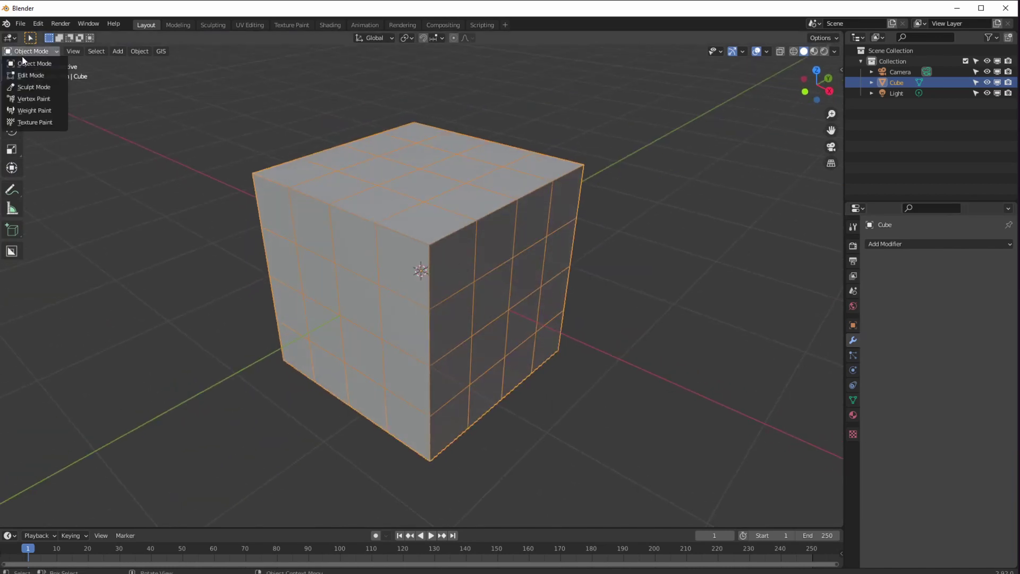
# Step: Add a new Multiresolution modifier to the gridded cube and orbit in closer
pyautogui.click(874, 245)
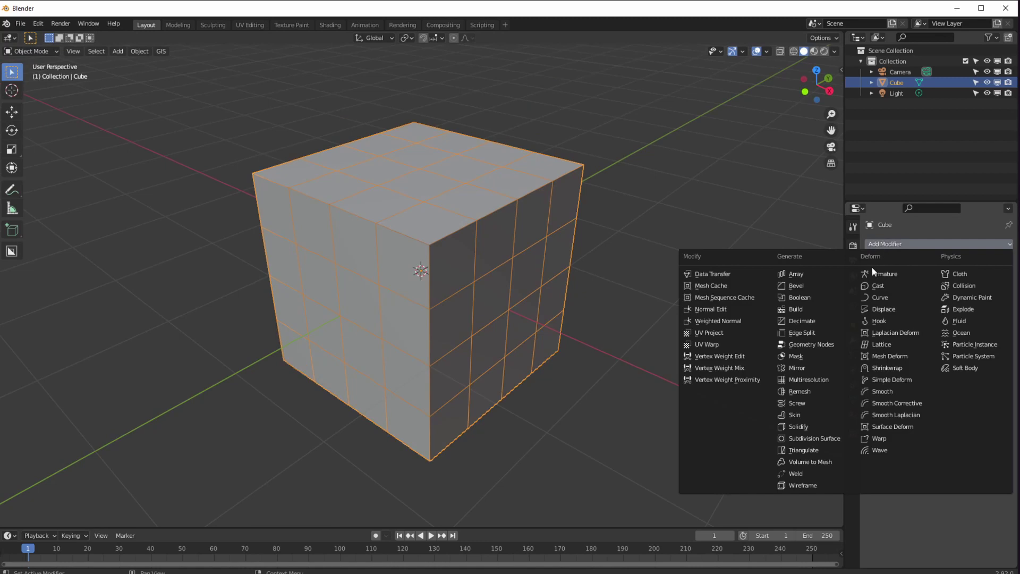
pyautogui.click(817, 375)
pyautogui.moveTo(548, 316); pyautogui.dragTo(511, 273, button='middle')
pyautogui.moveTo(251, 119); pyautogui.dragTo(339, 225, button='middle')
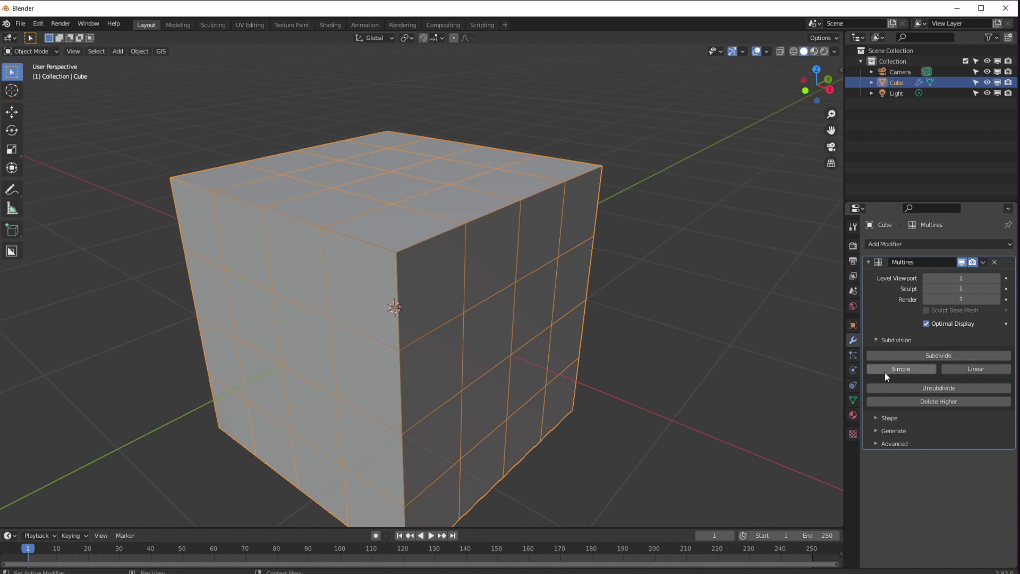
pyautogui.click(30, 51)
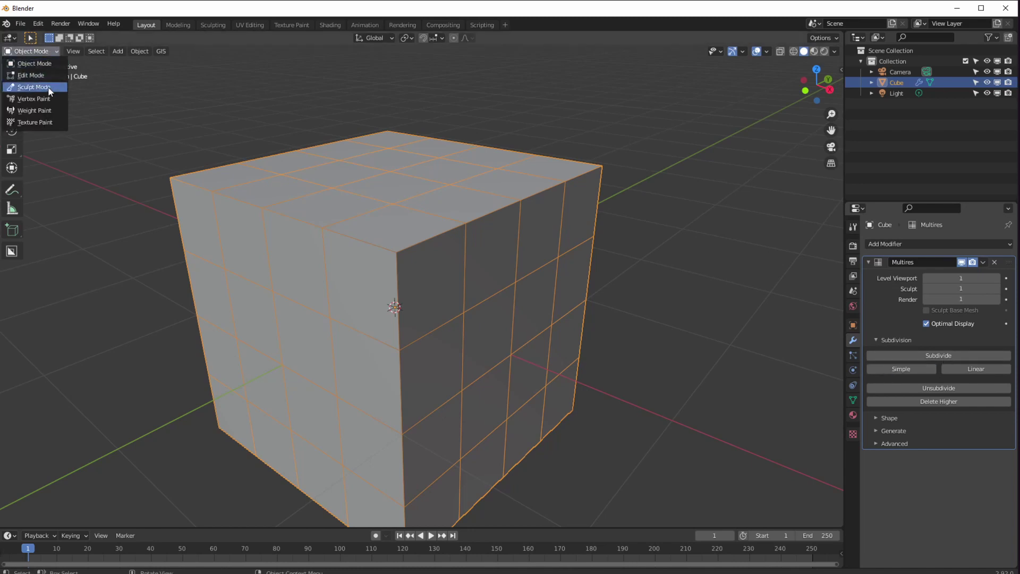
# Step: Enter Sculpt Mode and inflate the cube's top edge and upper right face
pyautogui.click(49, 87)
pyautogui.moveTo(308, 194)
pyautogui.mouseDown(button='middle')
pyautogui.moveTo(341, 221)
pyautogui.moveTo(379, 209)
pyautogui.mouseUp(button='middle')
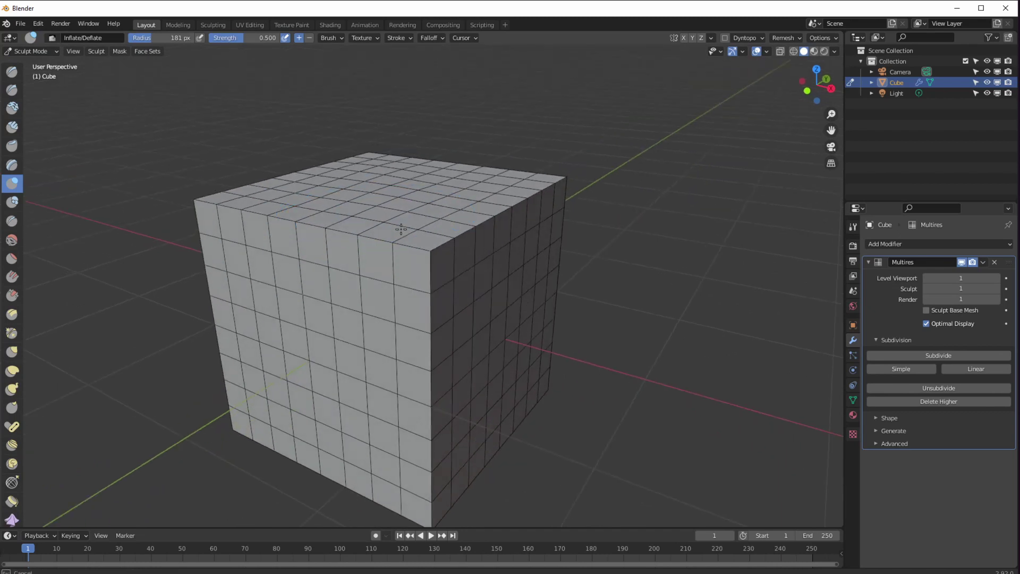
pyautogui.moveTo(366, 224)
pyautogui.mouseDown()
pyautogui.moveTo(422, 265)
pyautogui.moveTo(547, 258)
pyautogui.moveTo(547, 239)
pyautogui.moveTo(502, 229)
pyautogui.moveTo(526, 229)
pyautogui.mouseUp()
pyautogui.moveTo(524, 233); pyautogui.dragTo(478, 224, button='middle')
pyautogui.moveTo(398, 229); pyautogui.dragTo(435, 258, button='middle')
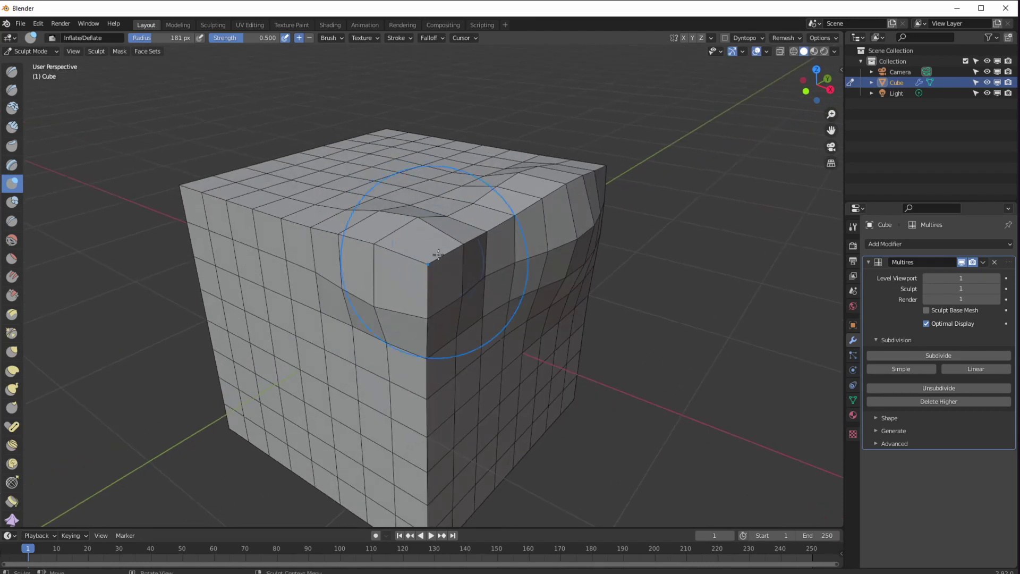
# Step: Add two linear Multires subdivision levels, reaching level 3
pyautogui.click(954, 370)
pyautogui.click(955, 371)
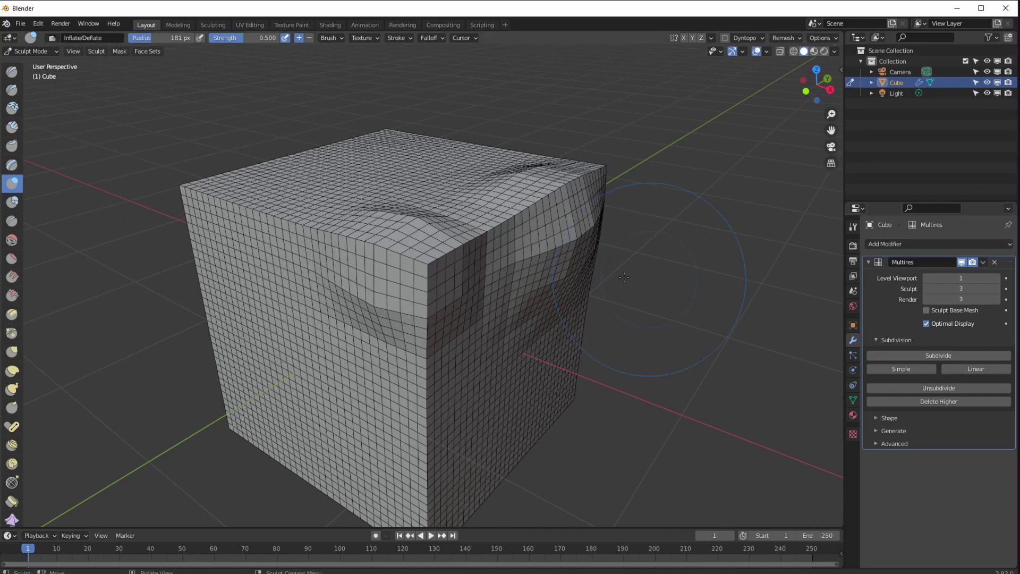
pyautogui.moveTo(786, 255); pyautogui.dragTo(537, 255, button='middle')
pyautogui.moveTo(359, 211)
pyautogui.mouseDown(button='middle')
pyautogui.moveTo(373, 232)
pyautogui.moveTo(380, 211)
pyautogui.moveTo(369, 237)
pyautogui.mouseUp(button='middle')
pyautogui.scroll(4, 383, 185)
pyautogui.scroll(-5, 393, 262)
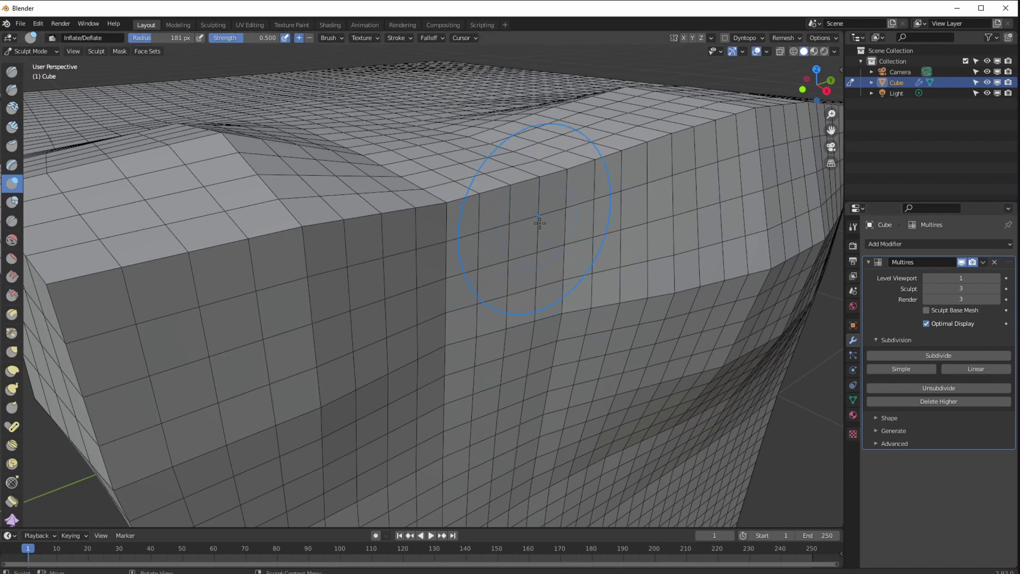
pyautogui.moveTo(570, 203)
pyautogui.keyDown('ctrl'); pyautogui.mouseDown(button='middle')
pyautogui.moveTo(500, 283)
pyautogui.moveTo(405, 274)
pyautogui.moveTo(367, 259)
pyautogui.moveTo(518, 294)
pyautogui.mouseUp(button='middle'); pyautogui.keyUp('ctrl')
# Step: Add a fourth linear level, then step the sculpt level back down to 2
pyautogui.click(977, 369)
pyautogui.moveTo(626, 342); pyautogui.dragTo(557, 277, button='middle')
pyautogui.moveTo(598, 317); pyautogui.dragTo(563, 283, button='middle')
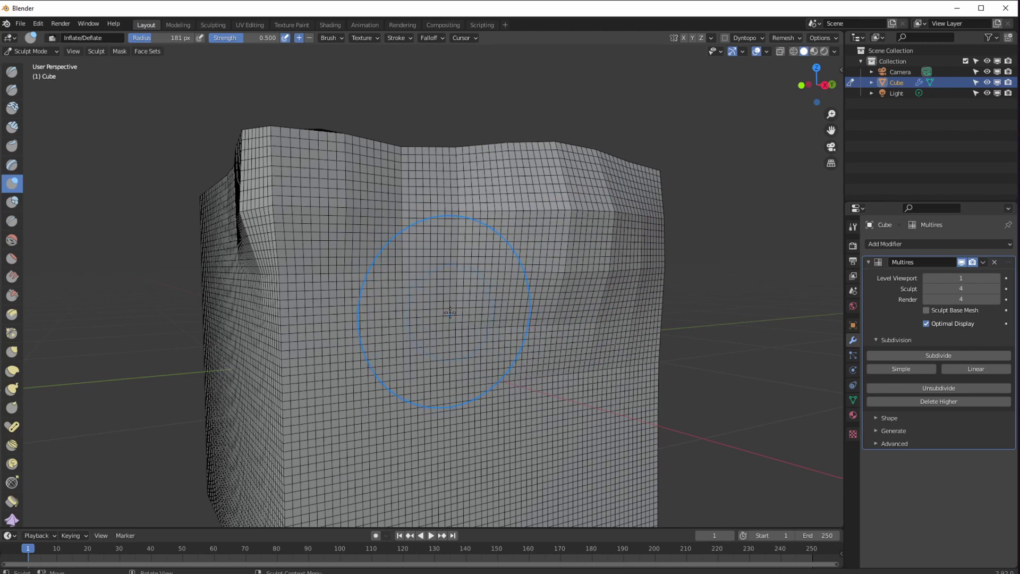
pyautogui.hotkey('ctrl', 'z')
pyautogui.hotkey('ctrl', 'z')
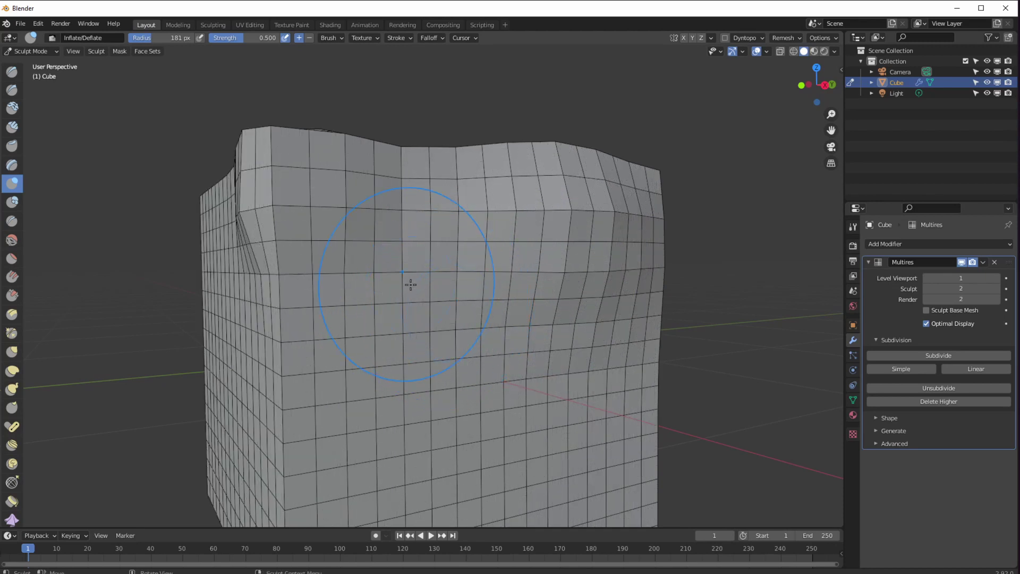
# Step: Add two Simple subdivision levels to reach Multires level 4
pyautogui.moveTo(411, 285); pyautogui.dragTo(430, 340, button='middle')
pyautogui.click(906, 370)
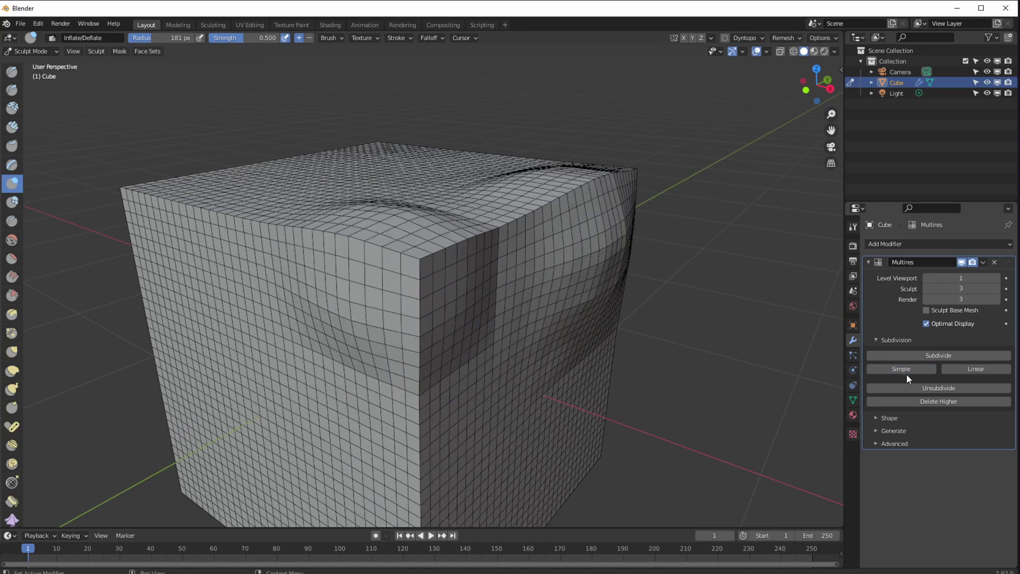
pyautogui.click(906, 372)
pyautogui.moveTo(536, 319)
pyautogui.mouseDown(button='middle')
pyautogui.moveTo(560, 330)
pyautogui.moveTo(519, 321)
pyautogui.mouseUp(button='middle')
pyautogui.moveTo(305, 304)
pyautogui.mouseDown(button='middle')
pyautogui.moveTo(362, 330)
pyautogui.moveTo(391, 303)
pyautogui.moveTo(410, 326)
pyautogui.moveTo(353, 416)
pyautogui.moveTo(381, 298)
pyautogui.moveTo(342, 292)
pyautogui.moveTo(376, 307)
pyautogui.moveTo(246, 298)
pyautogui.moveTo(308, 279)
pyautogui.mouseUp(button='middle')
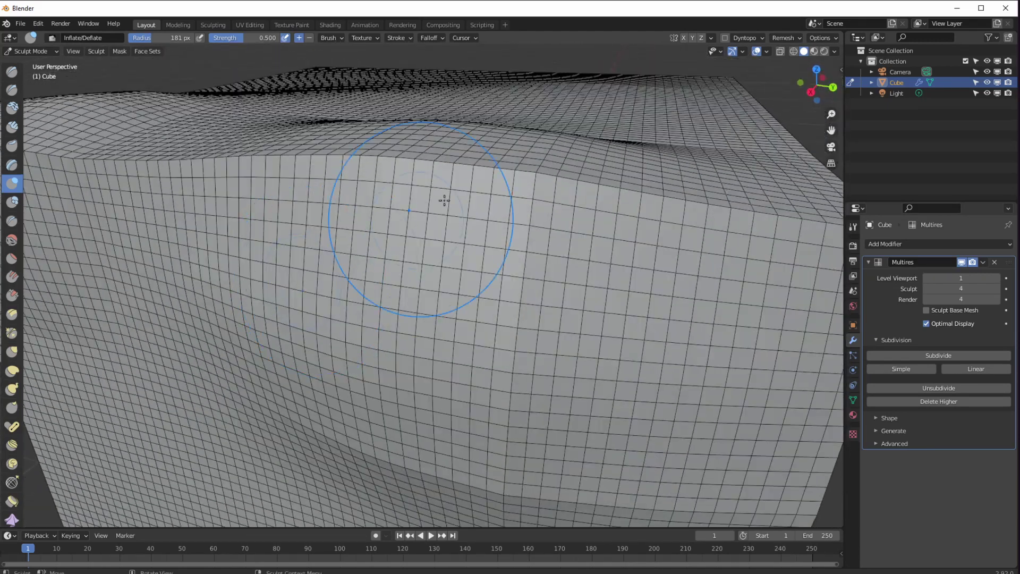
# Step: Inflate a large rounded bulge on the front face, swell it downward, and add a fifth level
pyautogui.moveTo(279, 206)
pyautogui.mouseDown(button='middle')
pyautogui.moveTo(192, 239)
pyautogui.moveTo(319, 217)
pyautogui.moveTo(346, 321)
pyautogui.moveTo(367, 316)
pyautogui.moveTo(398, 259)
pyautogui.mouseUp(button='middle')
pyautogui.scroll(-2, 338, 276)
pyautogui.scroll(-3, 348, 348)
pyautogui.scroll(1, 367, 317)
pyautogui.moveTo(333, 276)
pyautogui.mouseDown(button='middle')
pyautogui.moveTo(362, 271)
pyautogui.moveTo(349, 321)
pyautogui.moveTo(289, 284)
pyautogui.moveTo(296, 250)
pyautogui.moveTo(346, 323)
pyautogui.mouseUp(button='middle')
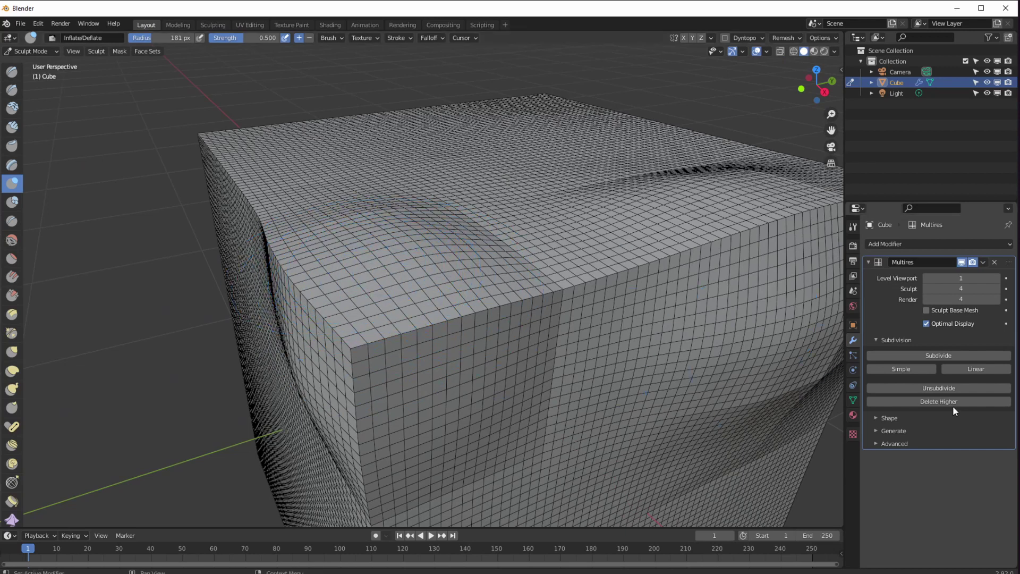
pyautogui.moveTo(525, 364)
pyautogui.keyDown('ctrl'); pyautogui.mouseDown(button='middle')
pyautogui.moveTo(502, 405)
pyautogui.moveTo(523, 400)
pyautogui.mouseUp(button='middle'); pyautogui.keyUp('ctrl')
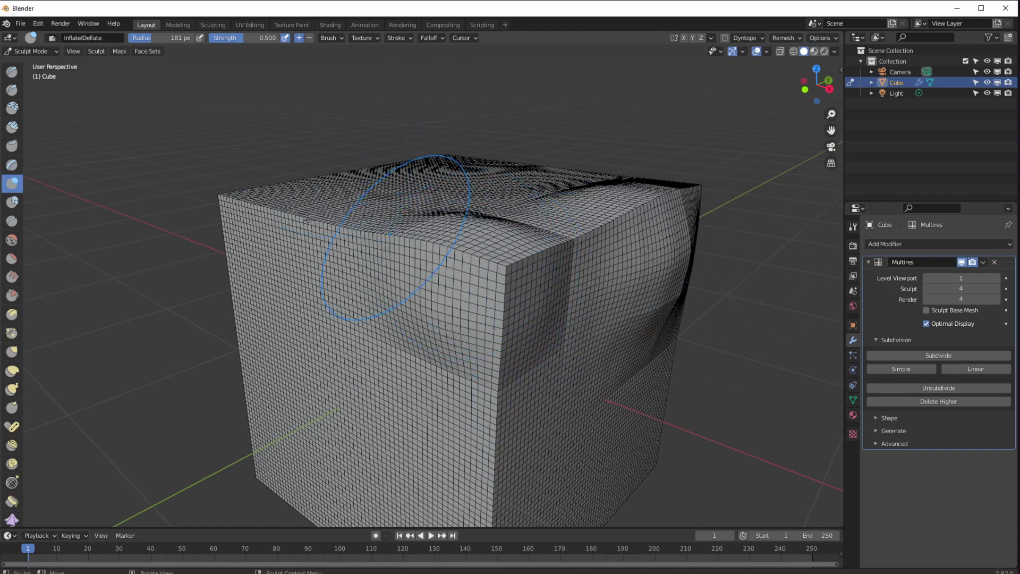
pyautogui.moveTo(337, 287); pyautogui.dragTo(360, 313, button='middle')
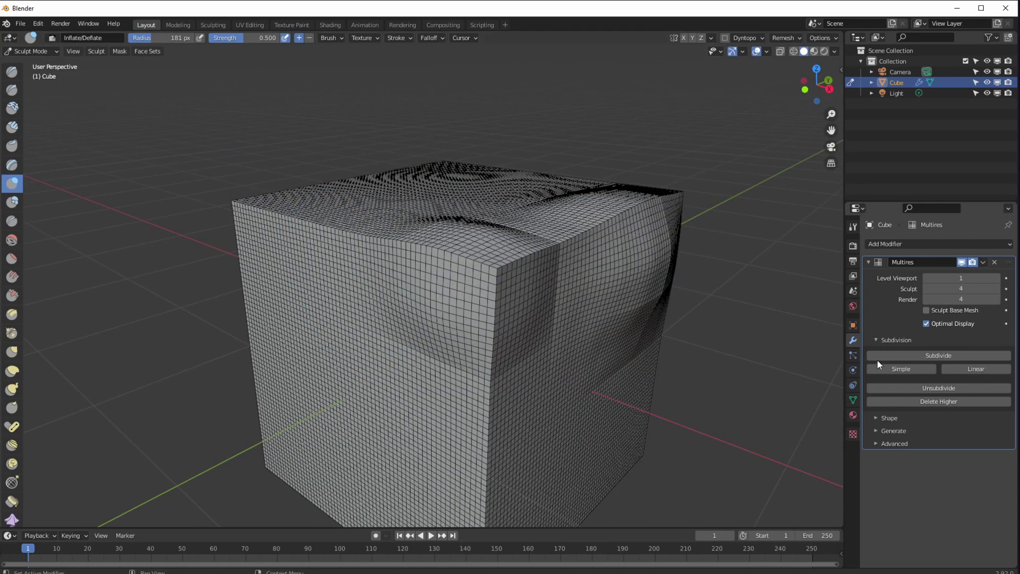
pyautogui.moveTo(377, 317)
pyautogui.mouseDown()
pyautogui.moveTo(404, 345)
pyautogui.moveTo(499, 398)
pyautogui.moveTo(446, 314)
pyautogui.moveTo(558, 346)
pyautogui.moveTo(486, 319)
pyautogui.moveTo(494, 440)
pyautogui.moveTo(505, 237)
pyautogui.moveTo(448, 186)
pyautogui.moveTo(320, 195)
pyautogui.moveTo(526, 295)
pyautogui.moveTo(527, 324)
pyautogui.moveTo(649, 312)
pyautogui.moveTo(473, 305)
pyautogui.mouseUp()
pyautogui.moveTo(471, 305); pyautogui.dragTo(502, 274, button='middle')
pyautogui.moveTo(448, 340)
pyautogui.mouseDown()
pyautogui.moveTo(474, 375)
pyautogui.moveTo(523, 284)
pyautogui.mouseUp()
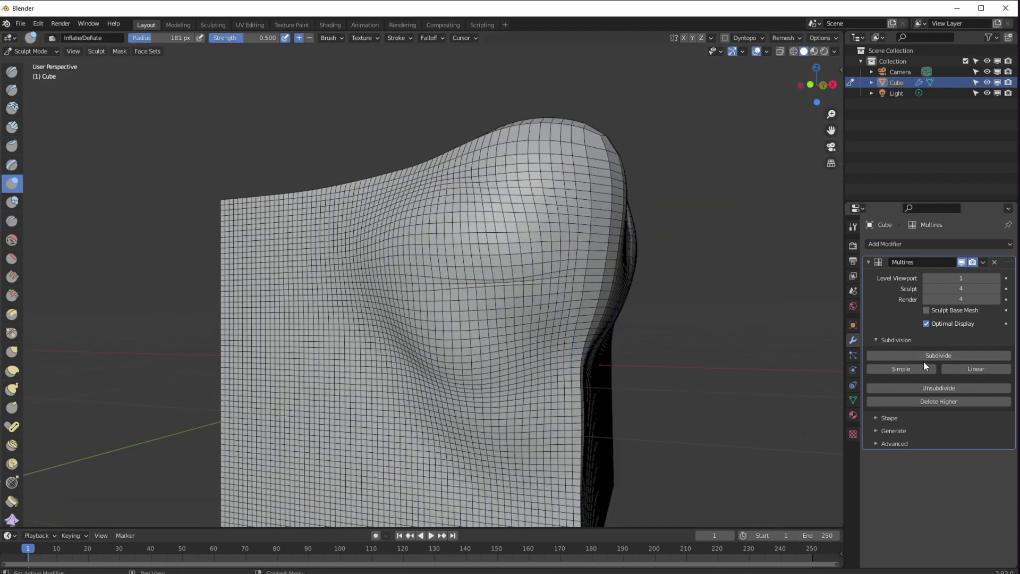
pyautogui.click(923, 358)
# Step: Smooth away a surface crease, then carve a vertical crease with the Crease brush
pyautogui.moveTo(563, 323); pyautogui.dragTo(498, 338, button='middle')
pyautogui.moveTo(396, 293); pyautogui.dragTo(371, 297, button='middle')
pyautogui.moveTo(457, 258)
pyautogui.keyDown('shift'); pyautogui.mouseDown()
pyautogui.moveTo(482, 295)
pyautogui.moveTo(469, 346)
pyautogui.mouseUp(); pyautogui.keyUp('shift')
pyautogui.click(12, 220)
pyautogui.moveTo(468, 176)
pyautogui.mouseDown()
pyautogui.moveTo(470, 319)
pyautogui.moveTo(467, 227)
pyautogui.moveTo(484, 354)
pyautogui.moveTo(574, 377)
pyautogui.moveTo(642, 319)
pyautogui.moveTo(650, 284)
pyautogui.mouseUp()
pyautogui.scroll(3, 596, 304)
pyautogui.moveTo(481, 321); pyautogui.dragTo(476, 320, button='middle')
# Step: Add a sixth level, shrink the brush radius to 53 px, and carve crossing vertical and horizontal grooves
pyautogui.click(916, 355)
pyautogui.moveTo(330, 292)
pyautogui.mouseDown(button='middle')
pyautogui.moveTo(342, 301)
pyautogui.moveTo(480, 263)
pyautogui.mouseUp(button='middle')
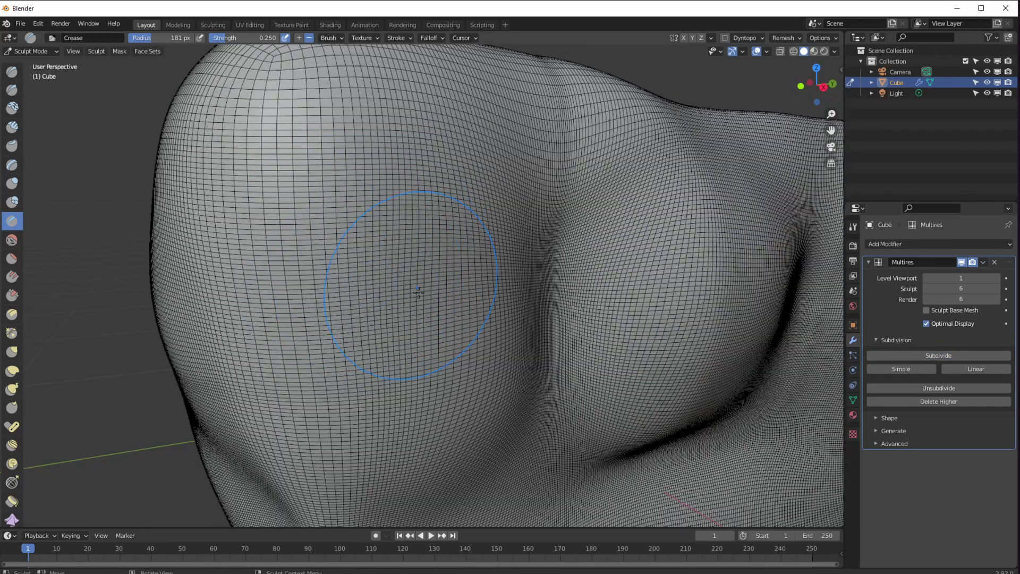
pyautogui.press('f')
pyautogui.click(525, 332)
pyautogui.moveTo(394, 229)
pyautogui.mouseDown()
pyautogui.moveTo(412, 308)
pyautogui.moveTo(428, 300)
pyautogui.moveTo(445, 378)
pyautogui.moveTo(431, 382)
pyautogui.moveTo(443, 409)
pyautogui.moveTo(385, 154)
pyautogui.moveTo(405, 218)
pyautogui.moveTo(374, 152)
pyautogui.mouseUp()
pyautogui.moveTo(269, 209)
pyautogui.mouseDown()
pyautogui.moveTo(349, 212)
pyautogui.moveTo(239, 207)
pyautogui.moveTo(485, 214)
pyautogui.moveTo(632, 233)
pyautogui.moveTo(741, 270)
pyautogui.mouseUp()
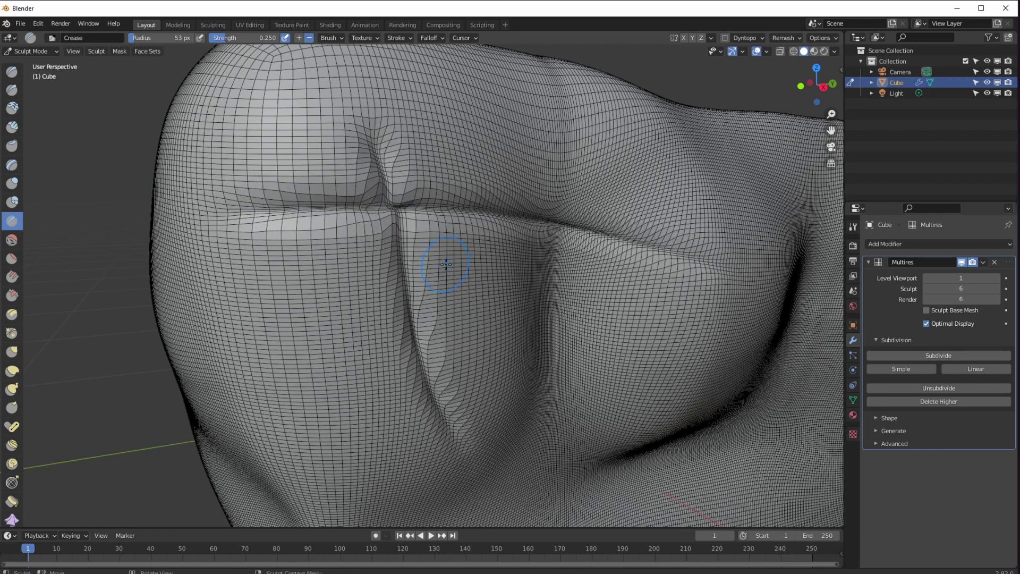
# Step: Orbit around the cube to inspect the crossing creases
pyautogui.scroll(-5, 446, 266)
pyautogui.moveTo(424, 336); pyautogui.dragTo(450, 344, button='middle')
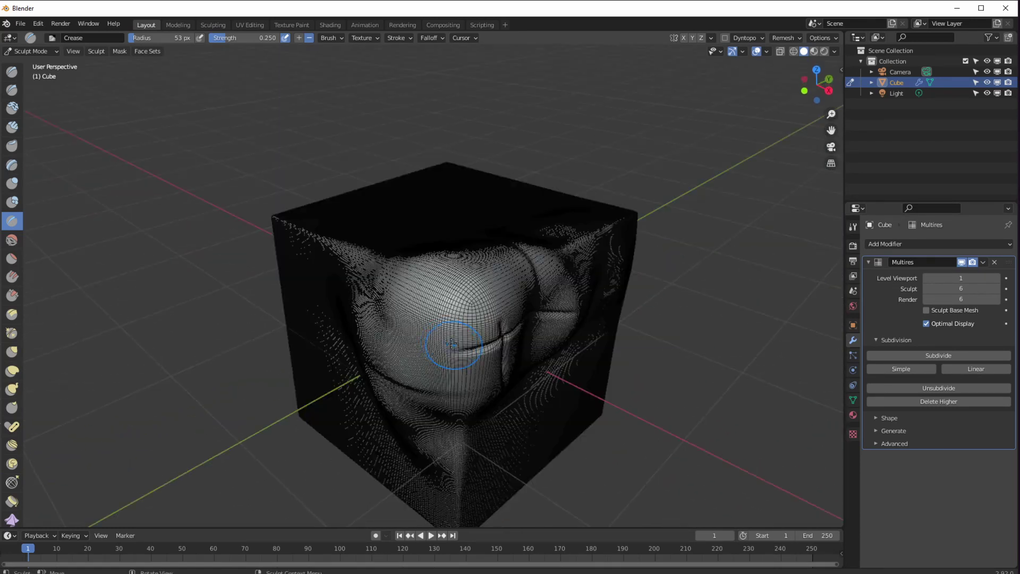
pyautogui.moveTo(378, 336); pyautogui.dragTo(419, 367, button='middle')
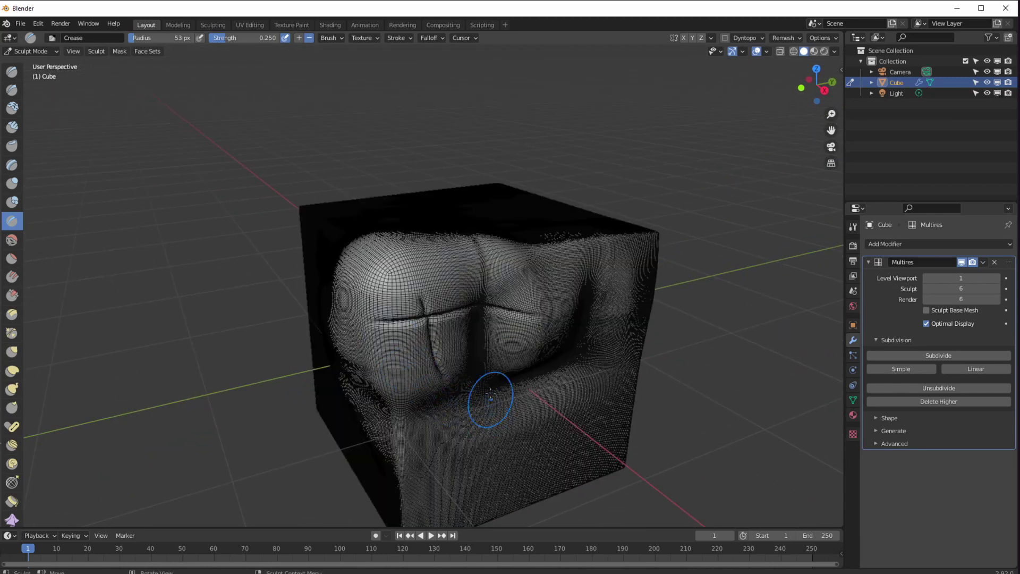
pyautogui.moveTo(490, 398); pyautogui.dragTo(485, 408, button='middle')
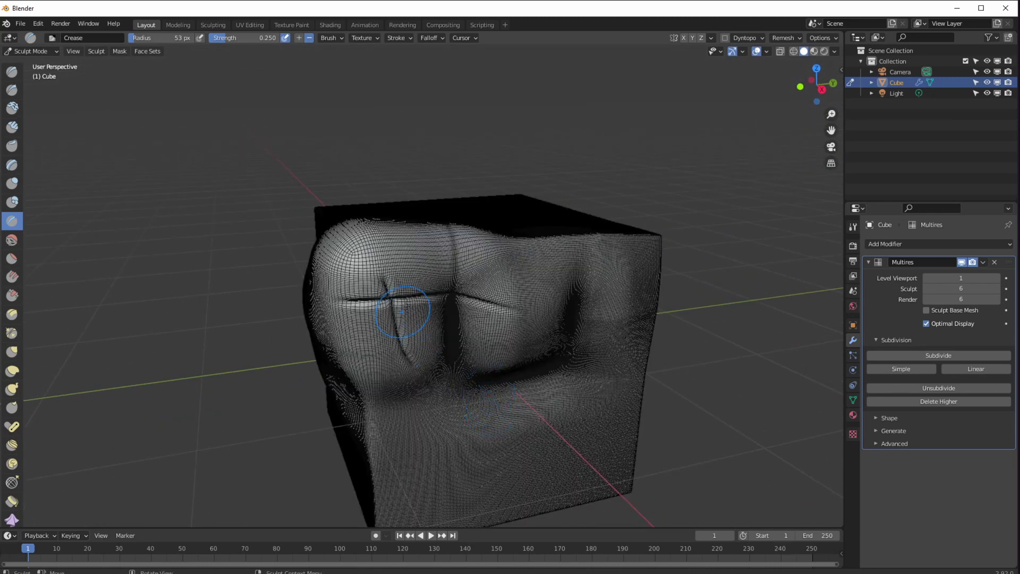
pyautogui.moveTo(395, 301)
pyautogui.mouseDown(button='middle')
pyautogui.moveTo(437, 309)
pyautogui.moveTo(425, 317)
pyautogui.mouseUp(button='middle')
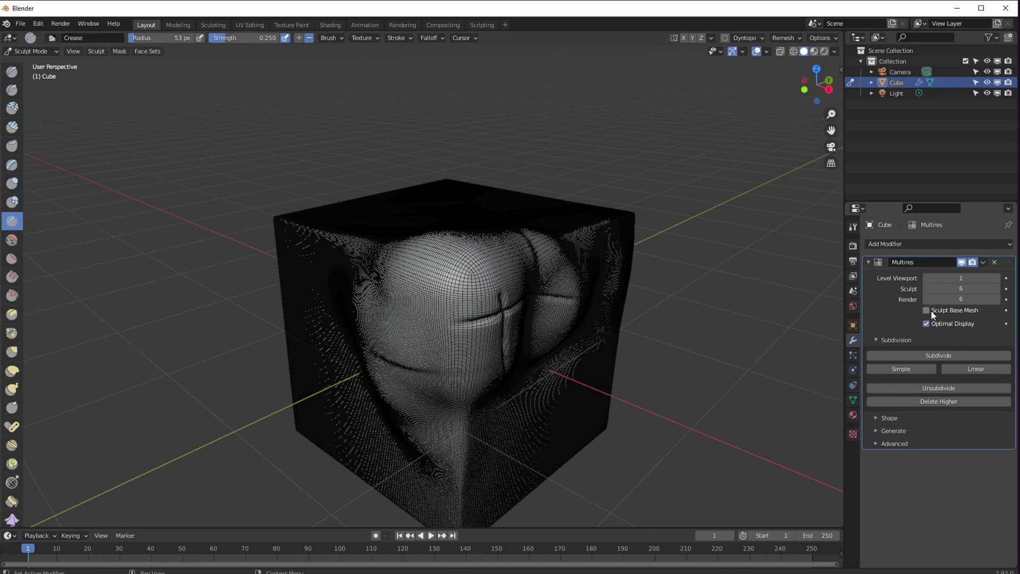
pyautogui.click(31, 51)
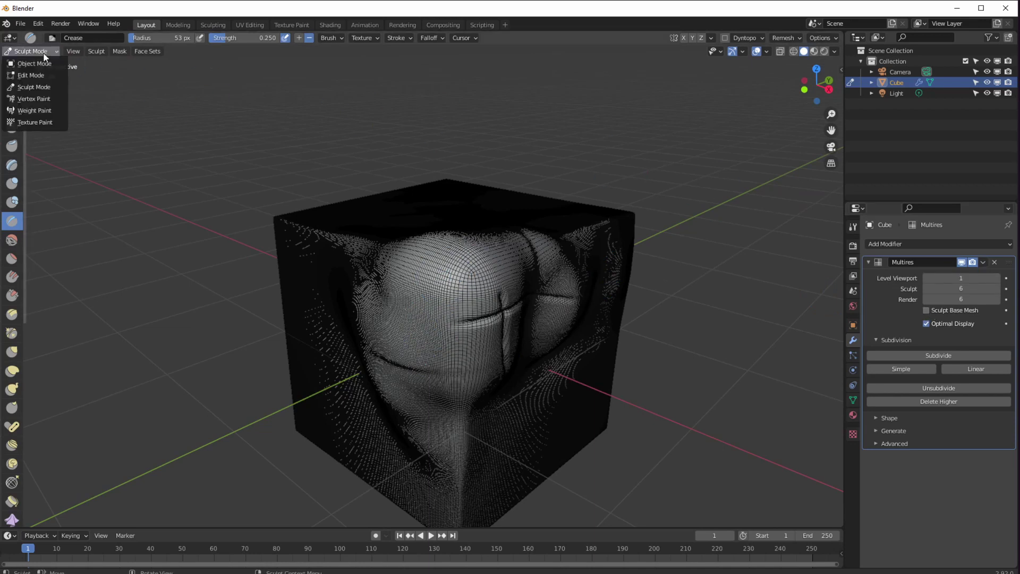
# Step: Switch to Object Mode and apply the Multires modifier, then undo the apply
pyautogui.click(26, 62)
pyautogui.click(982, 262)
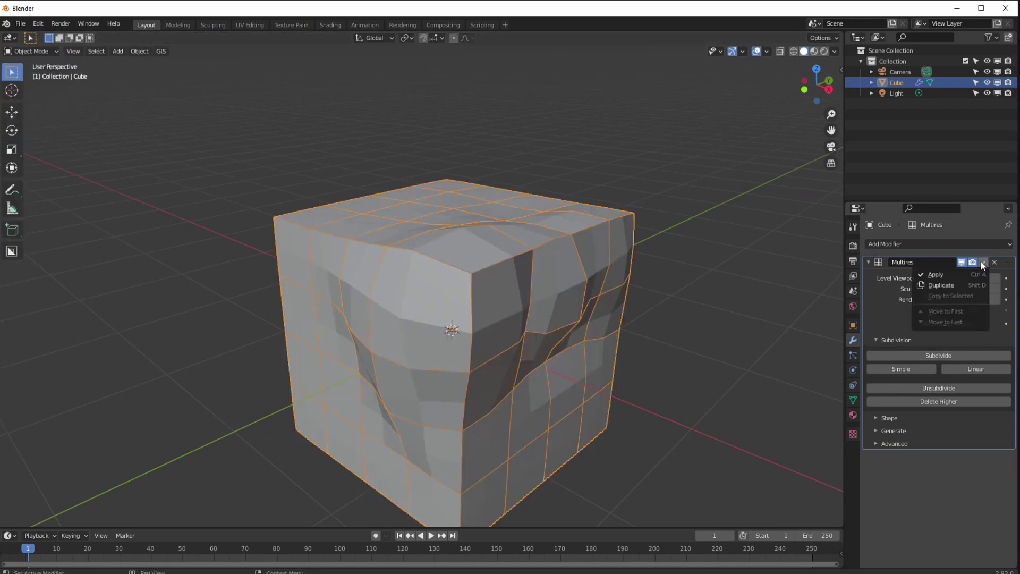
pyautogui.click(961, 276)
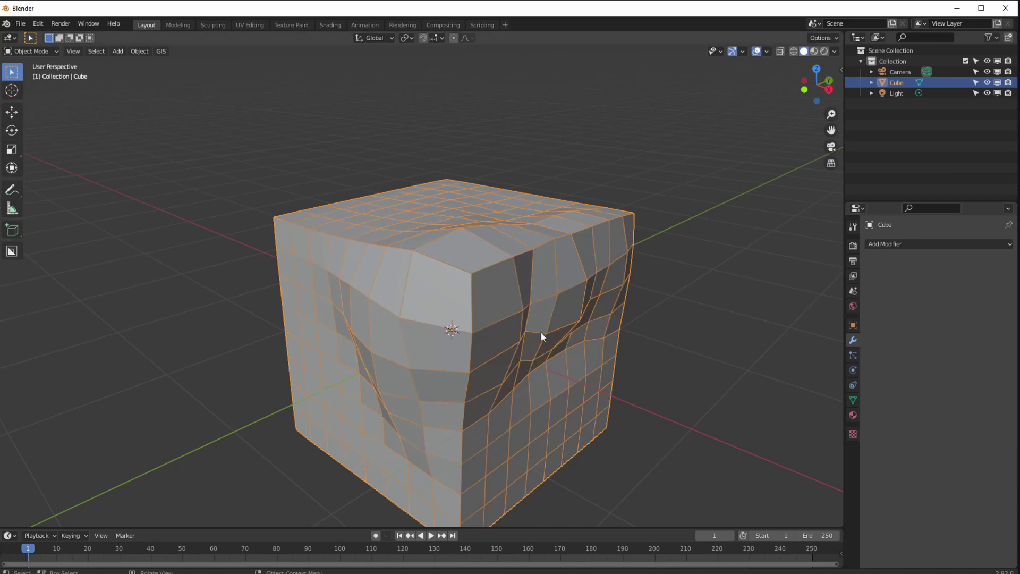
pyautogui.moveTo(524, 332); pyautogui.dragTo(559, 332, button='middle')
pyautogui.hotkey('ctrl', 'z')
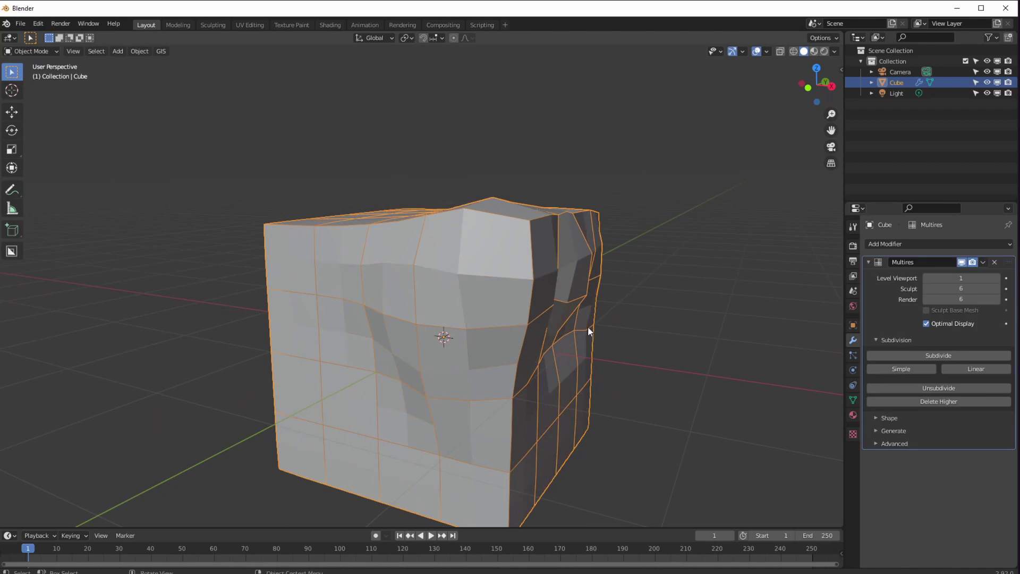
# Step: Raise Level Viewport to 6 and apply the Multires modifier at full detail
pyautogui.click(996, 278)
pyautogui.click(997, 278)
pyautogui.click(996, 278)
pyautogui.click(997, 278)
pyautogui.click(997, 277)
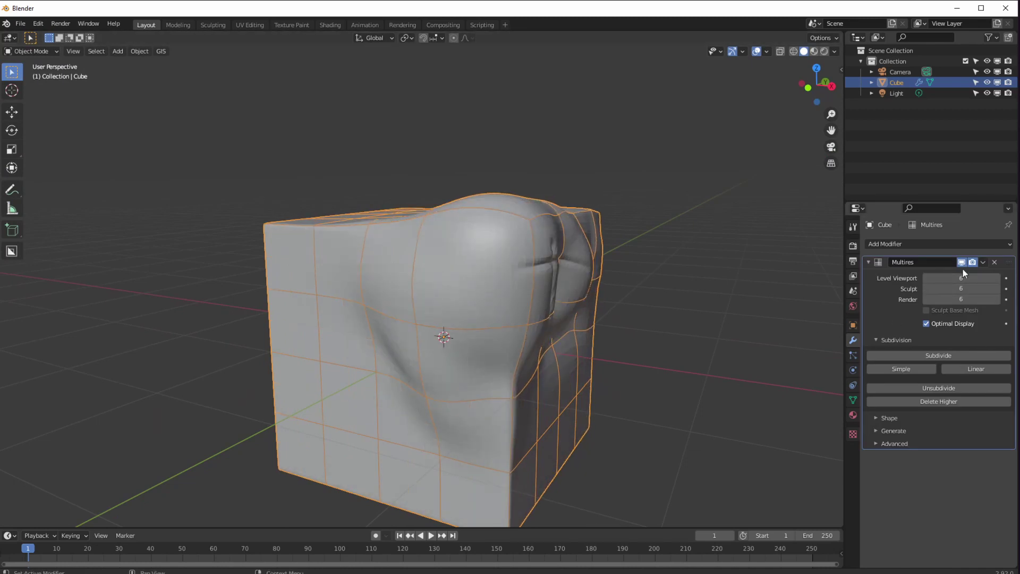
pyautogui.click(983, 263)
pyautogui.click(982, 273)
pyautogui.moveTo(441, 395); pyautogui.dragTo(355, 348, button='middle')
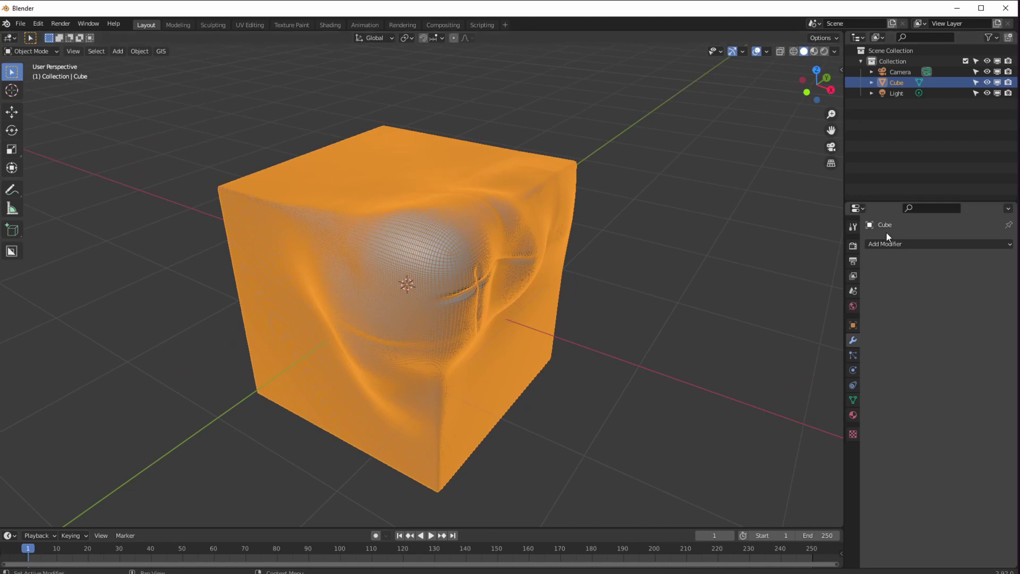
# Step: Add a new Multiresolution modifier to the applied cube and orbit to inspect its dense mesh
pyautogui.click(897, 243)
pyautogui.click(830, 380)
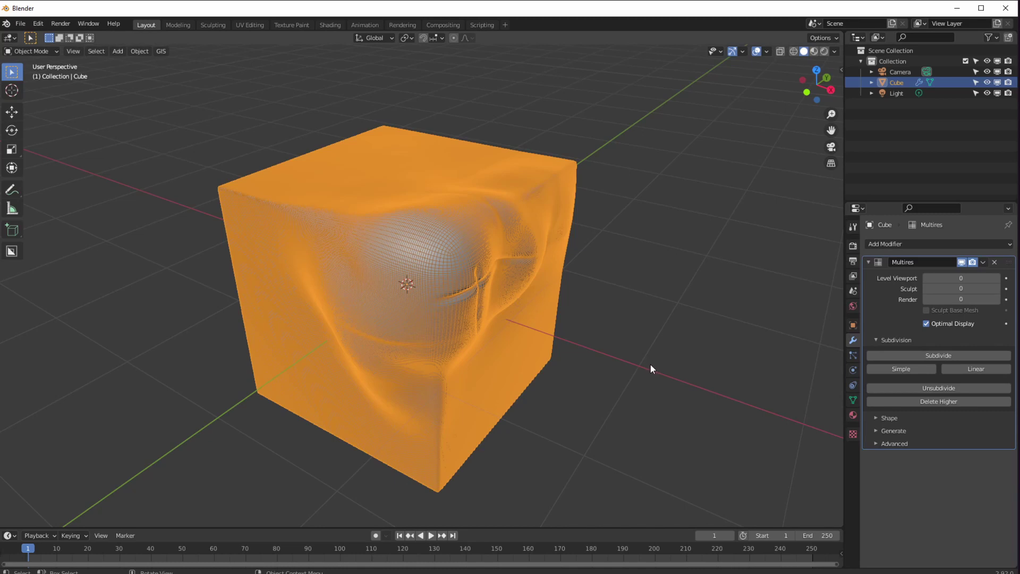
pyautogui.moveTo(522, 260)
pyautogui.mouseDown(button='middle')
pyautogui.moveTo(559, 320)
pyautogui.moveTo(543, 298)
pyautogui.mouseUp(button='middle')
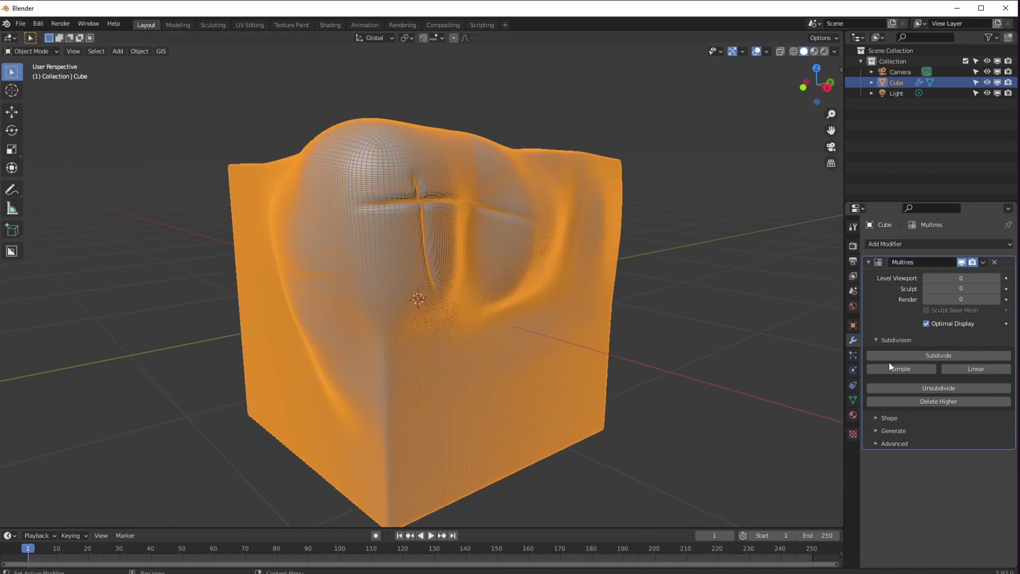
pyautogui.moveTo(690, 350)
pyautogui.mouseDown(button='middle')
pyautogui.moveTo(562, 323)
pyautogui.moveTo(582, 333)
pyautogui.mouseUp(button='middle')
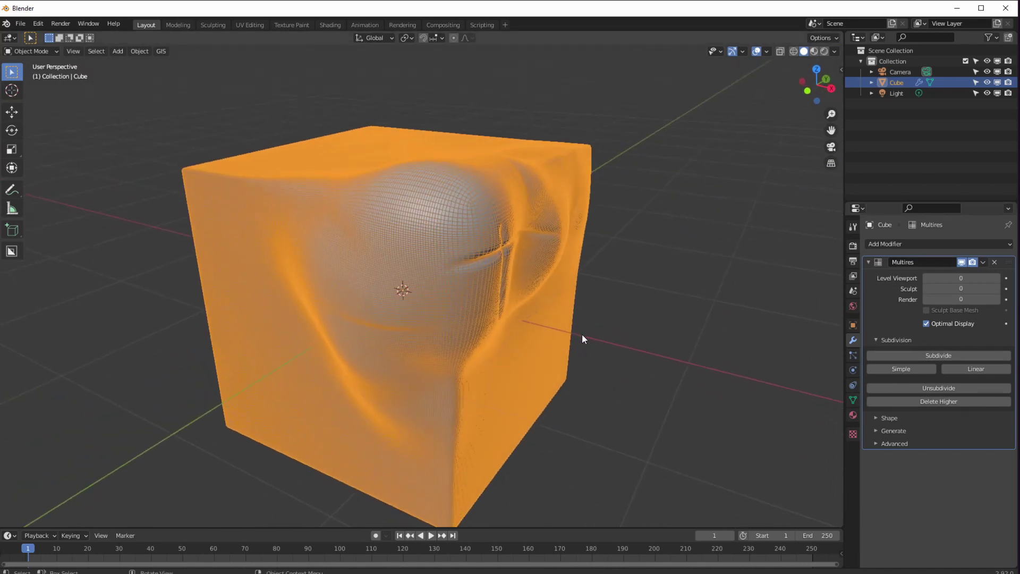
# Step: Rebuild four lower subdivision levels, orbiting to view the coarse level-0 base mesh
pyautogui.click(936, 389)
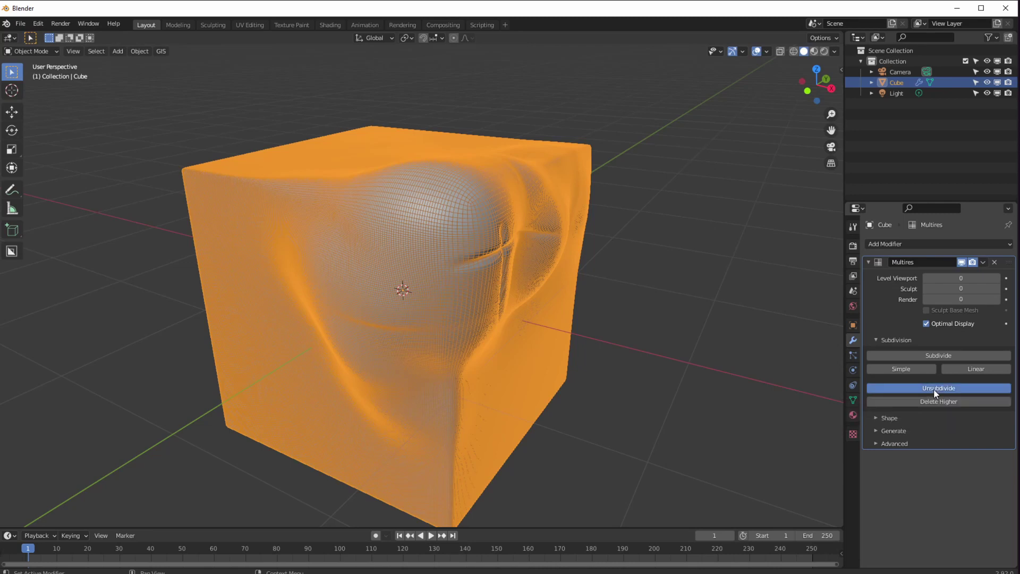
pyautogui.click(922, 387)
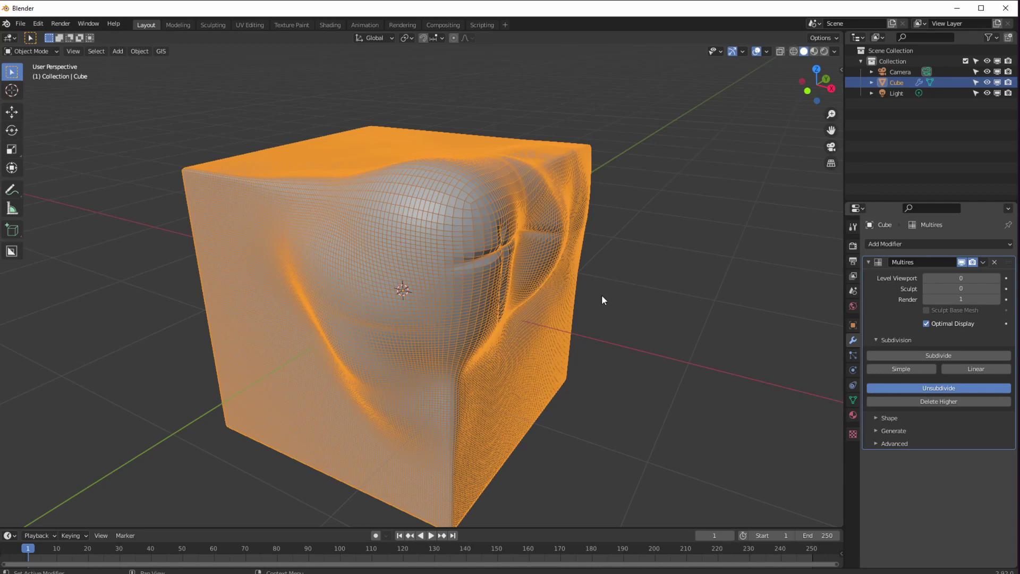
pyautogui.click(914, 390)
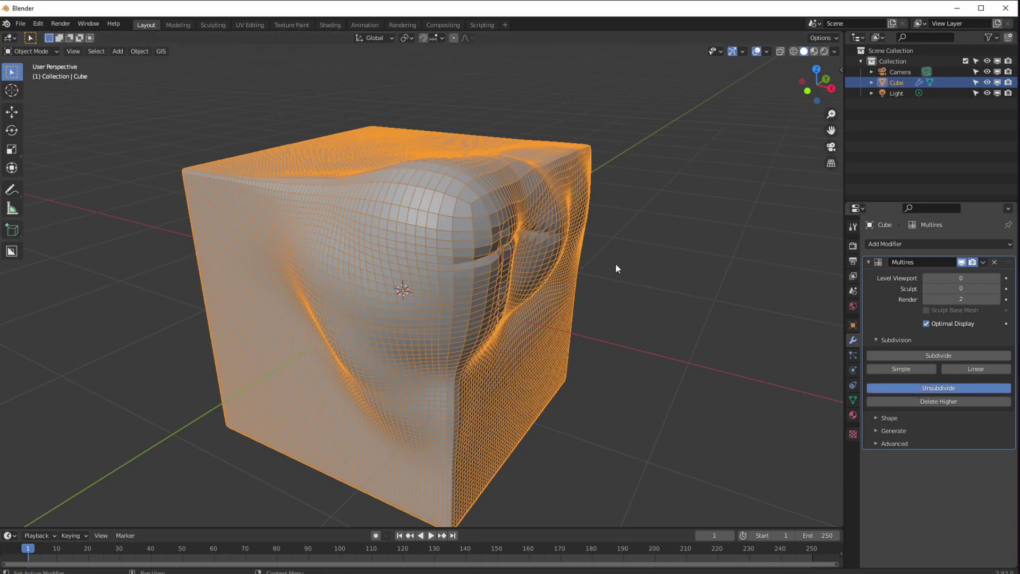
pyautogui.moveTo(648, 327); pyautogui.dragTo(588, 308, button='middle')
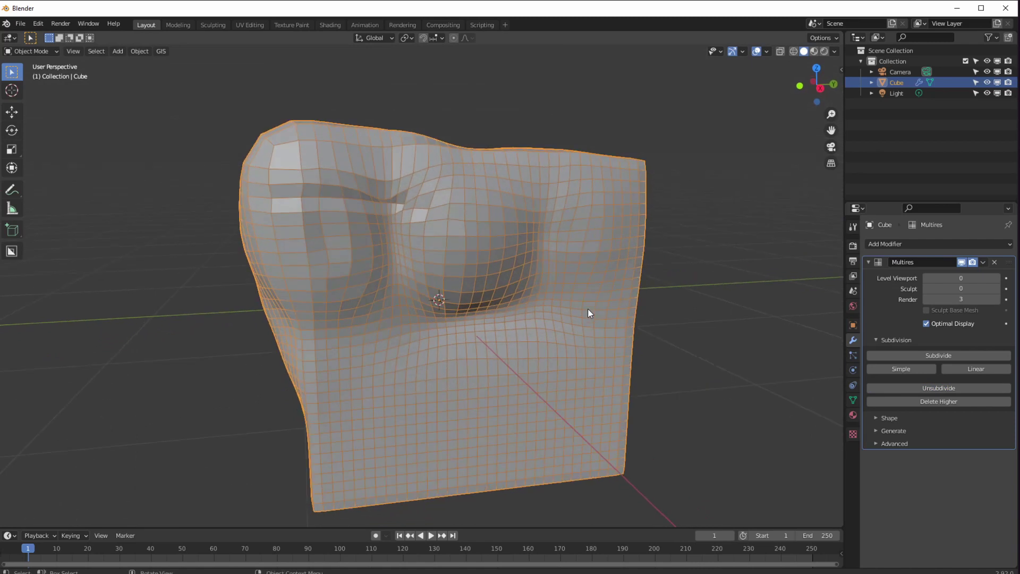
pyautogui.click(935, 388)
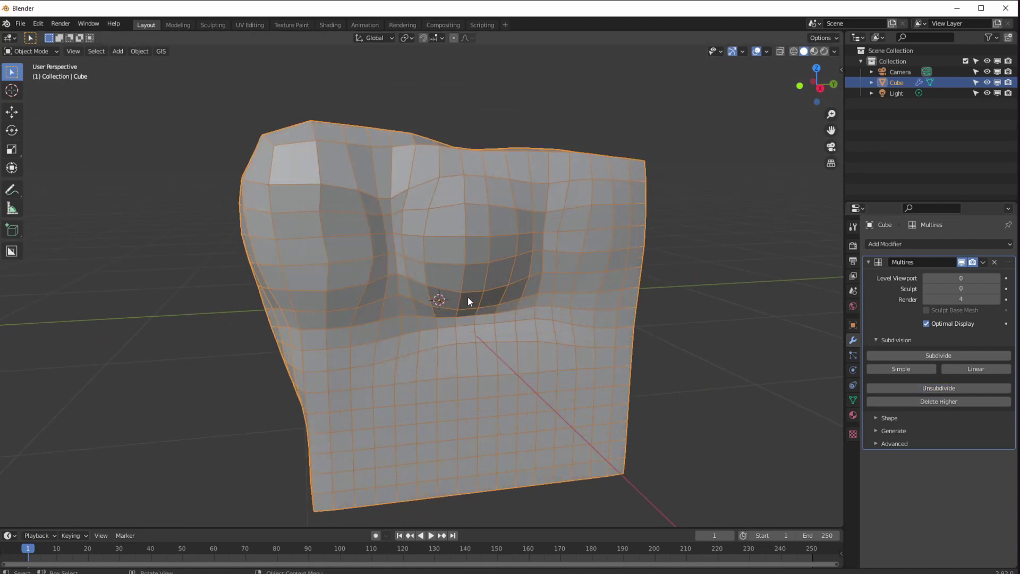
pyautogui.moveTo(405, 278); pyautogui.dragTo(425, 261, button='middle')
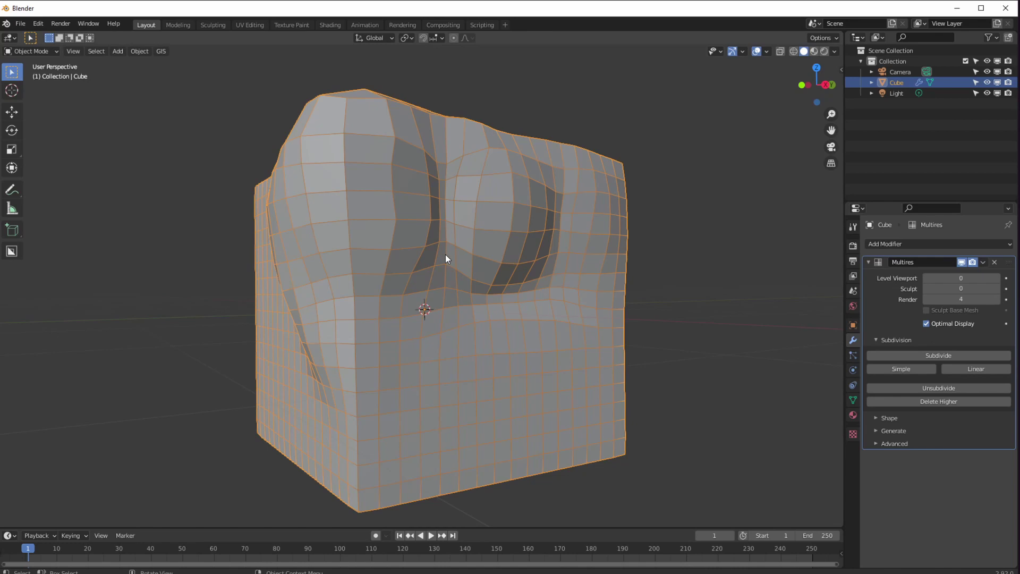
pyautogui.moveTo(426, 238); pyautogui.dragTo(515, 287, button='middle')
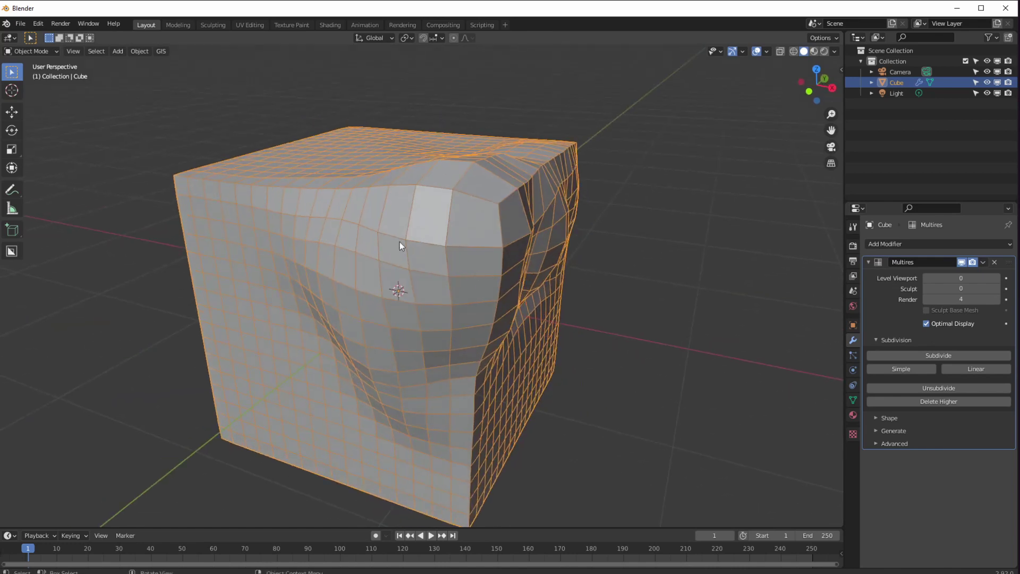
pyautogui.moveTo(384, 262); pyautogui.dragTo(406, 268, button='middle')
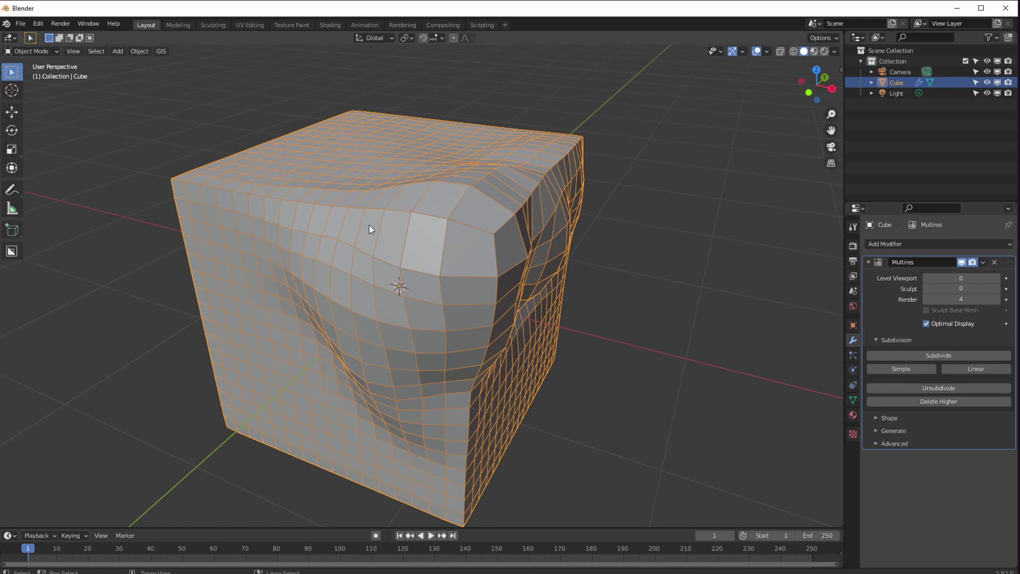
# Step: Undo the unsubdivides to restore level-6 detail and lower the sculpt level to 3
pyautogui.hotkey('ctrl', 'z')
pyautogui.hotkey('ctrl', 'z')
pyautogui.hotkey('ctrl', 'z')
pyautogui.hotkey('ctrl', 'z')
pyautogui.hotkey('ctrl', 'z')
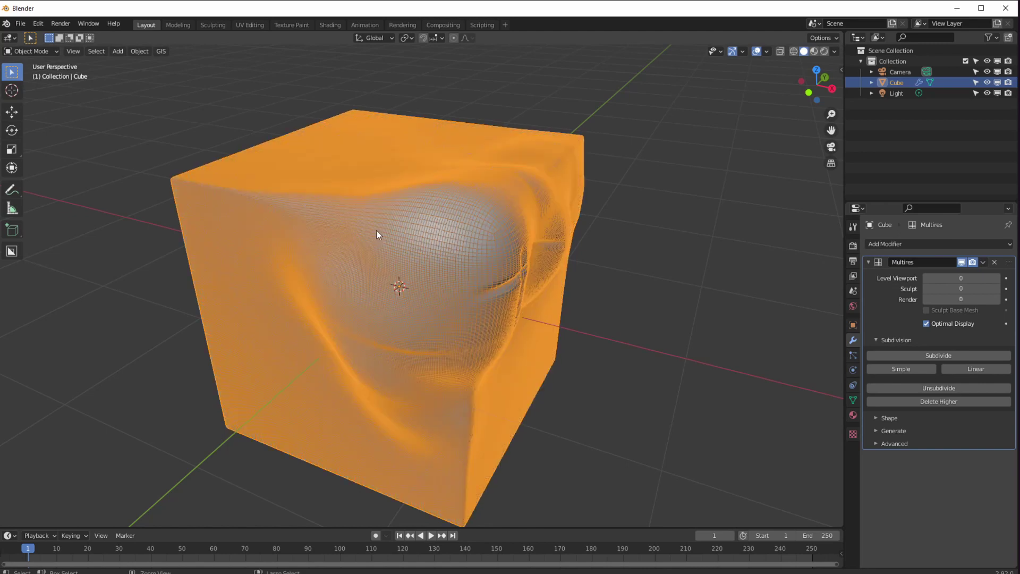
pyautogui.hotkey('ctrl', 'z')
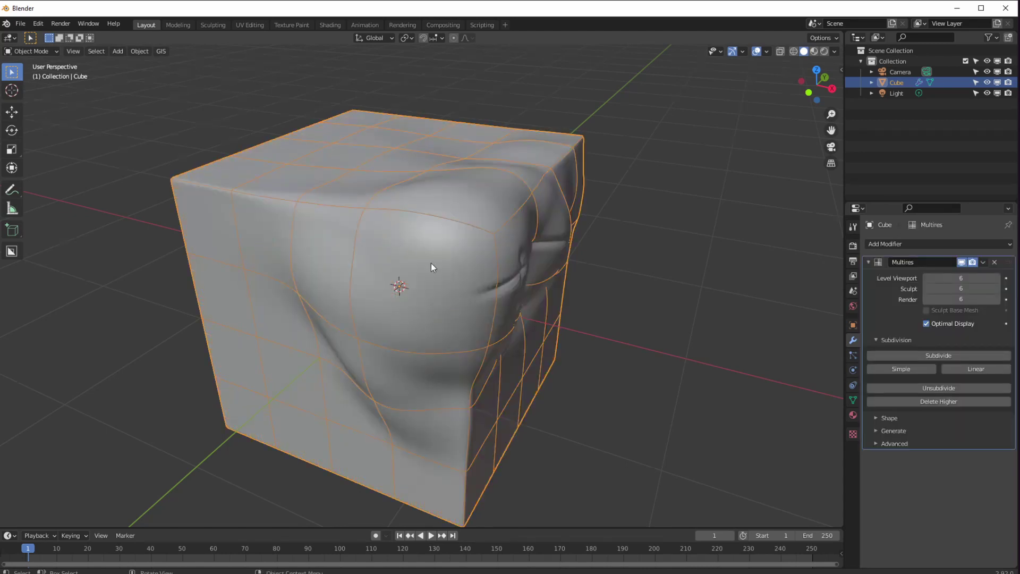
pyautogui.moveTo(430, 262); pyautogui.dragTo(393, 253, button='middle')
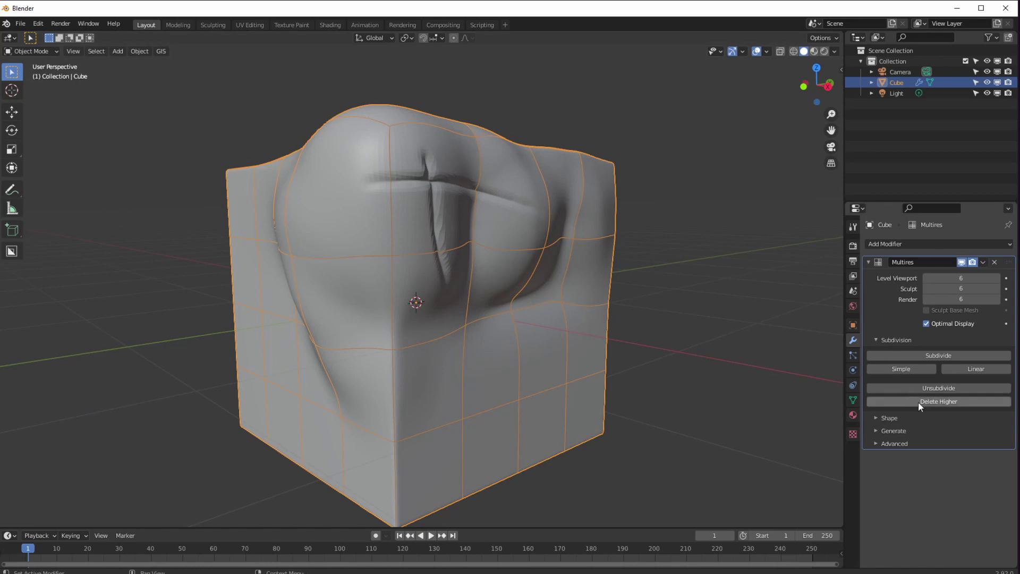
pyautogui.click(926, 289)
pyautogui.click(924, 288)
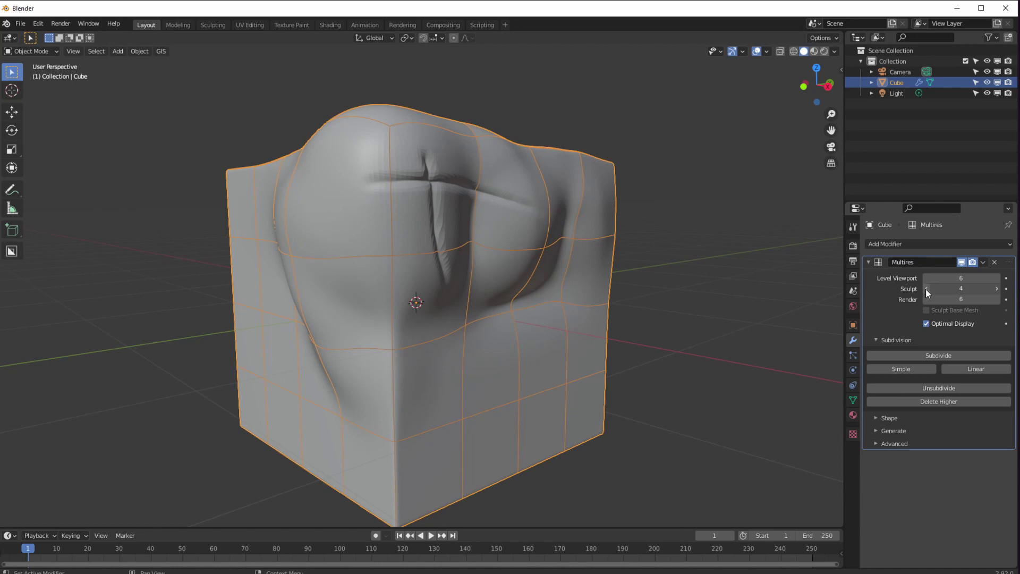
# Step: Enter Sculpt Mode and raise the sculpt level back to 6
pyautogui.click(30, 51)
pyautogui.click(34, 85)
pyautogui.moveTo(632, 250); pyautogui.dragTo(652, 257, button='middle')
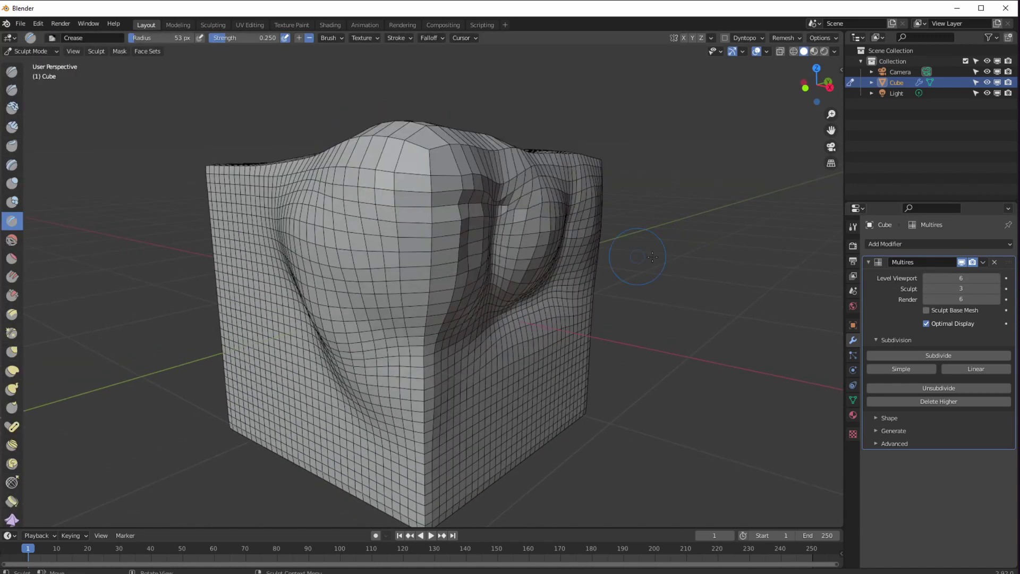
pyautogui.click(996, 289)
pyautogui.click(996, 289)
pyautogui.click(996, 290)
pyautogui.moveTo(817, 330); pyautogui.dragTo(844, 327, button='middle')
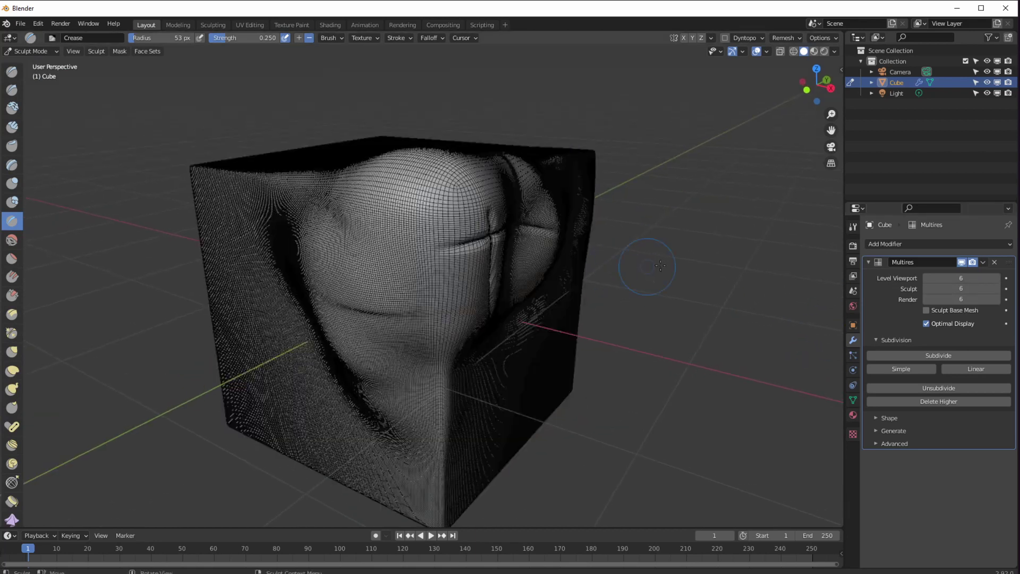
# Step: Step the sculpt level down to 2 and delete the higher subdivision levels
pyautogui.click(926, 288)
pyautogui.click(925, 288)
pyautogui.click(924, 288)
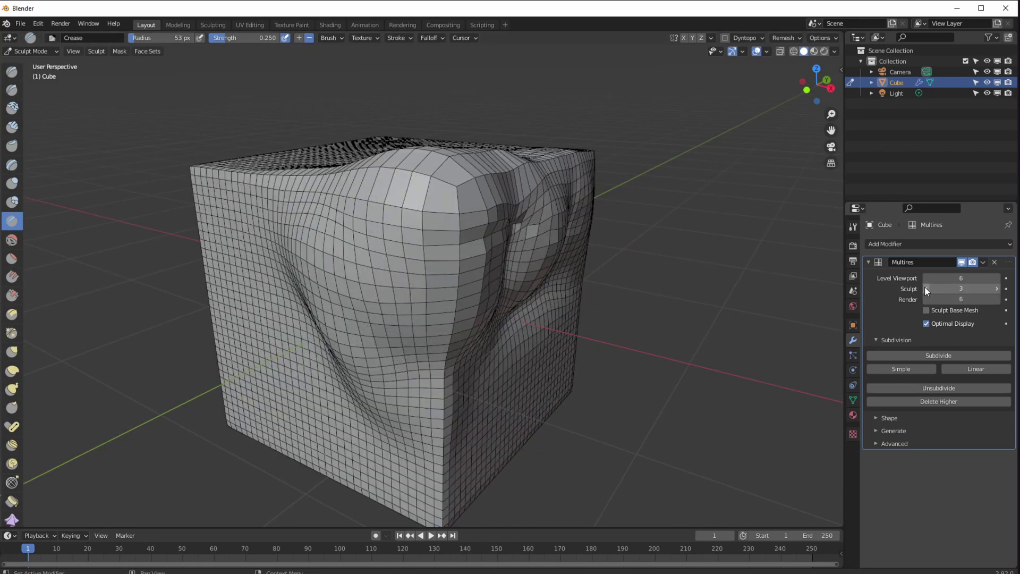
pyautogui.click(924, 289)
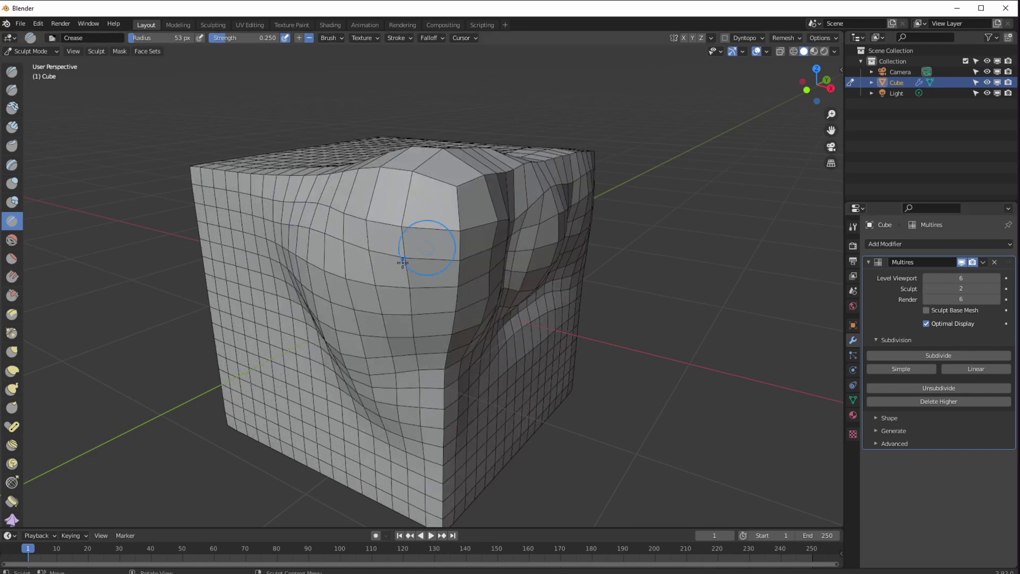
pyautogui.moveTo(315, 221); pyautogui.dragTo(318, 216, button='middle')
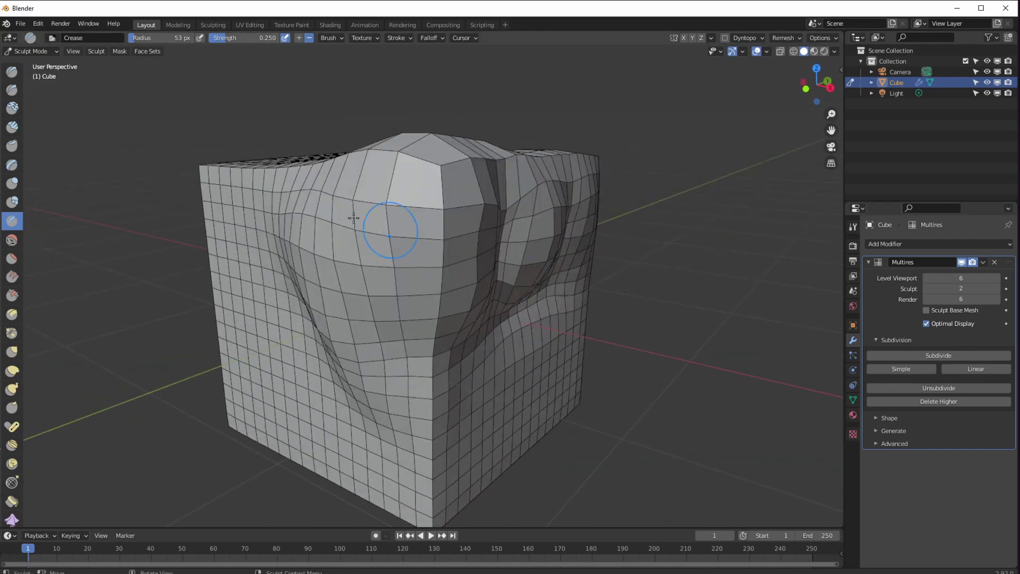
pyautogui.moveTo(336, 262)
pyautogui.mouseDown(button='middle')
pyautogui.moveTo(341, 268)
pyautogui.moveTo(348, 246)
pyautogui.moveTo(344, 259)
pyautogui.moveTo(337, 216)
pyautogui.mouseUp(button='middle')
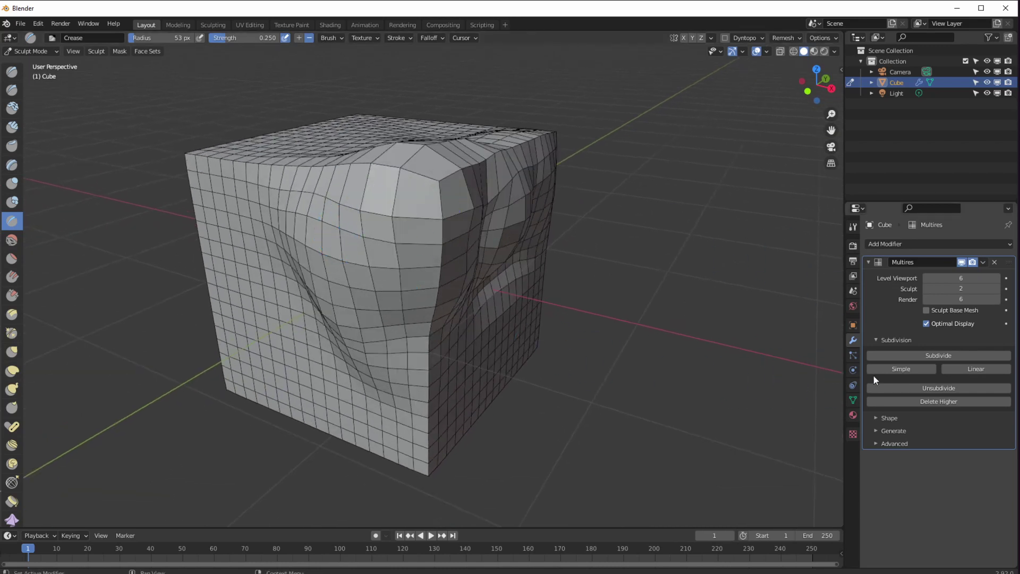
pyautogui.click(912, 400)
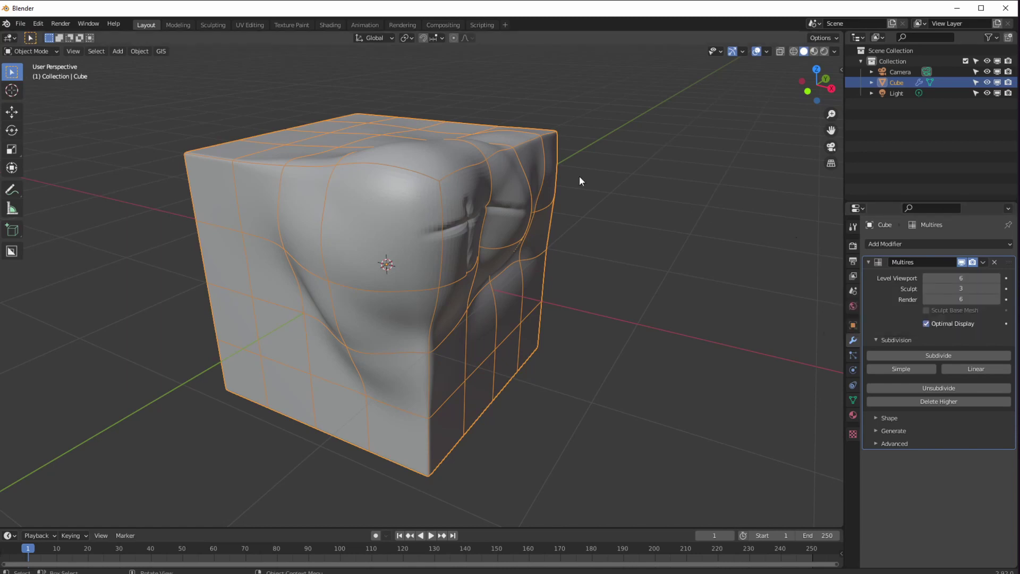
pyautogui.click(32, 51)
# Step: Enter Sculpt Mode and expand the Multires Shape and Generate subpanels
pyautogui.click(34, 88)
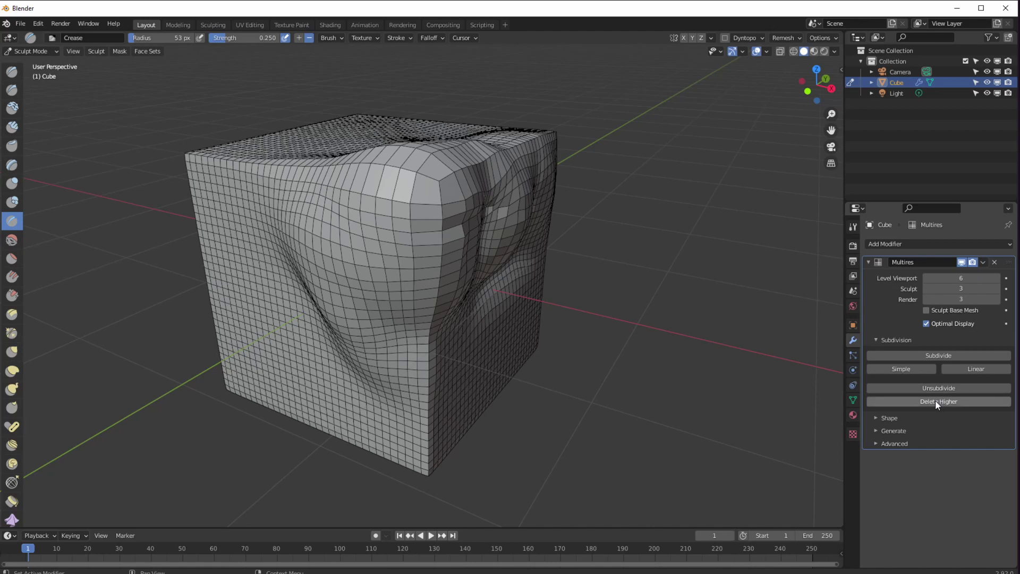
pyautogui.moveTo(604, 277)
pyautogui.mouseDown(button='middle')
pyautogui.moveTo(342, 189)
pyautogui.moveTo(393, 233)
pyautogui.moveTo(440, 238)
pyautogui.mouseUp(button='middle')
pyautogui.scroll(-1, 393, 233)
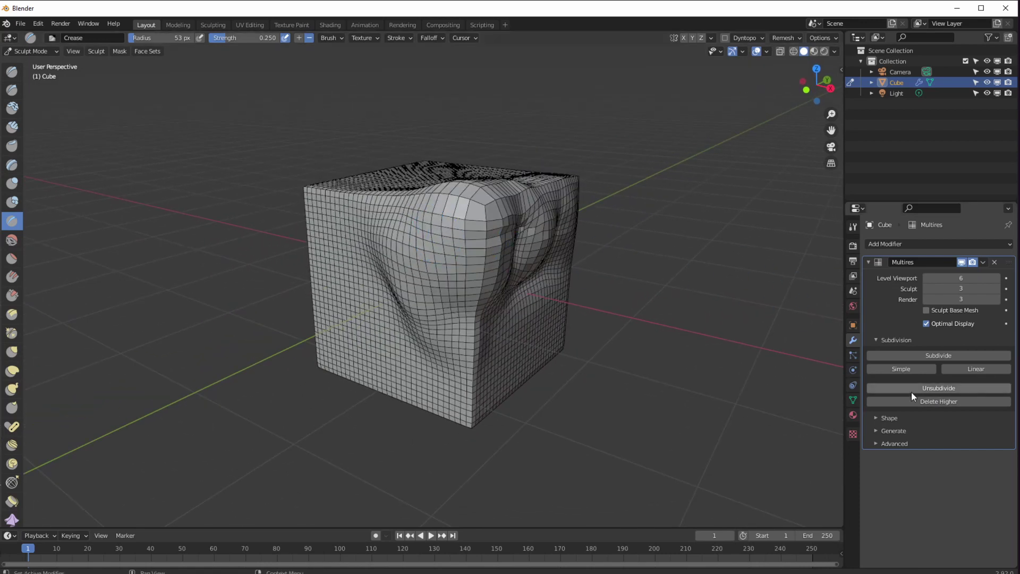
pyautogui.click(881, 417)
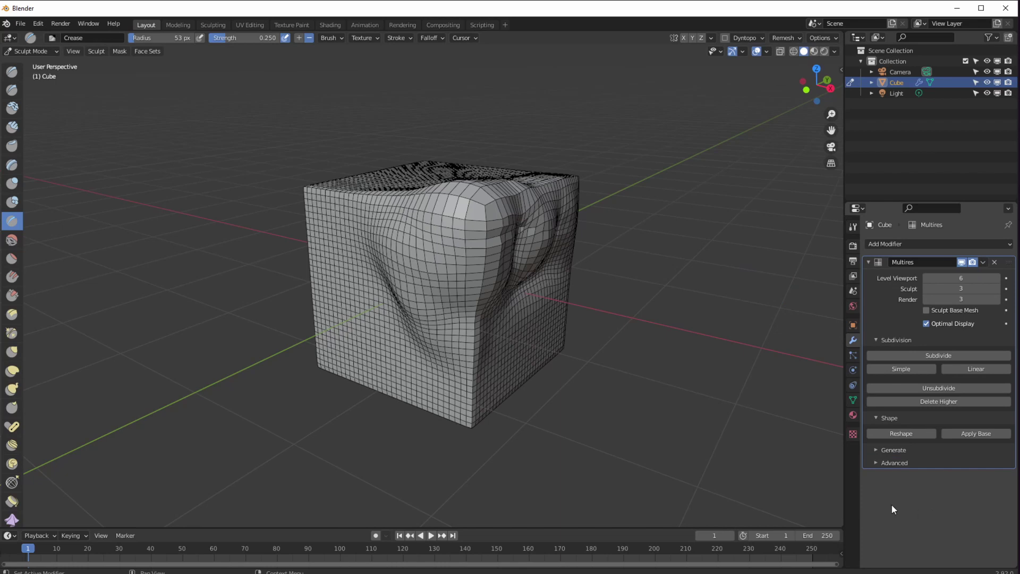
pyautogui.click(875, 451)
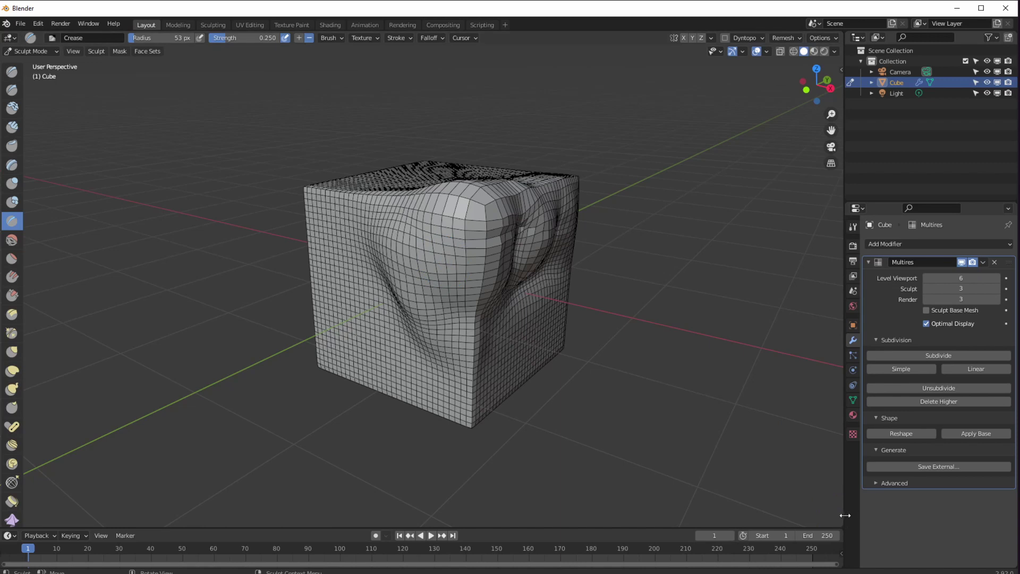
# Step: Expand the Advanced Multires settings, then collapse them again
pyautogui.click(875, 483)
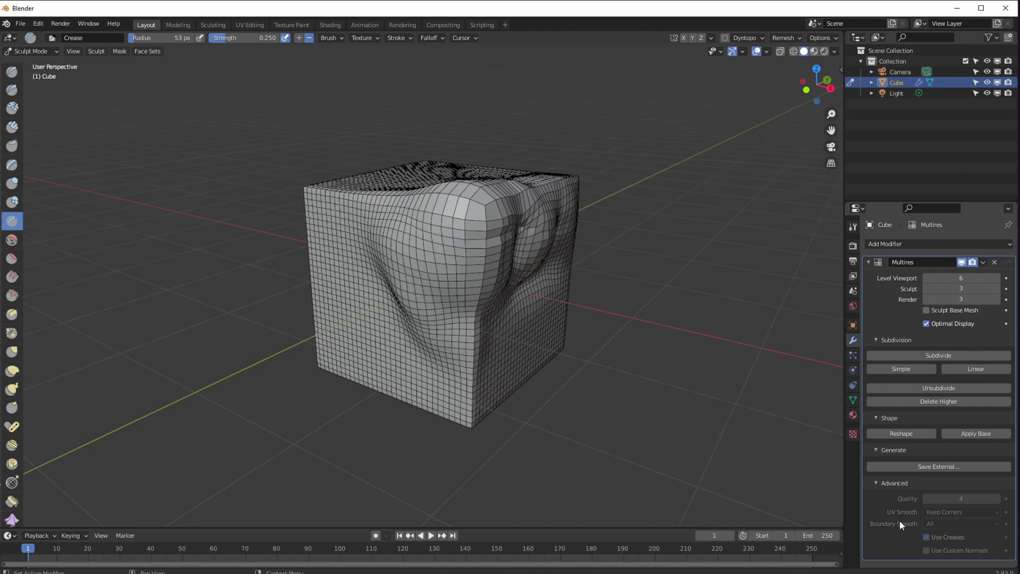
pyautogui.click(883, 482)
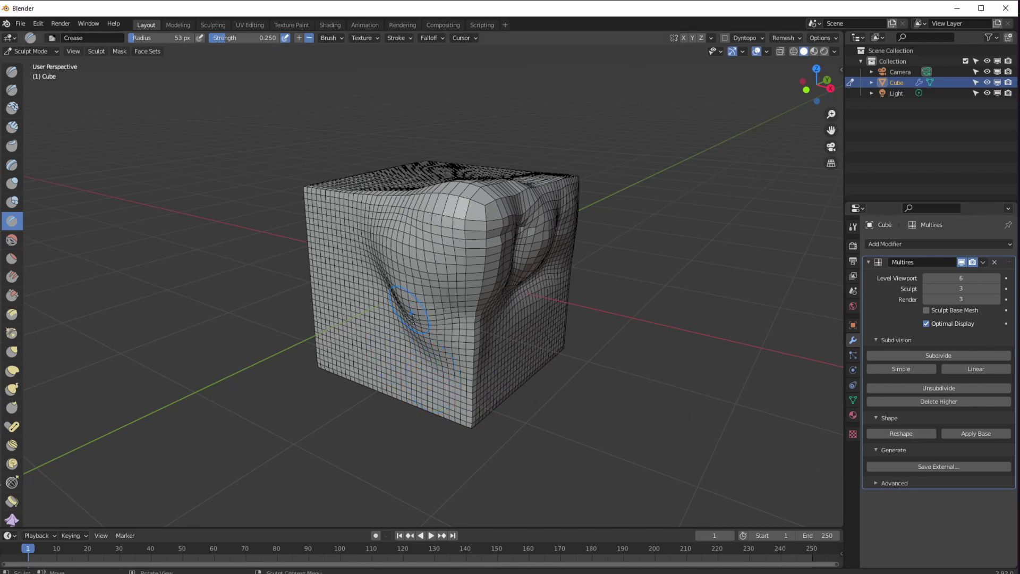
# Step: Add two subdivision levels to bring Multires up to level 5
pyautogui.keyDown('ctrl'); pyautogui.moveTo(438, 338); pyautogui.dragTo(438, 359, button='middle'); pyautogui.keyUp('ctrl')
pyautogui.keyDown('shift'); pyautogui.moveTo(438, 359); pyautogui.dragTo(420, 384, button='middle'); pyautogui.keyUp('shift')
pyautogui.moveTo(419, 384); pyautogui.dragTo(407, 387, button='middle')
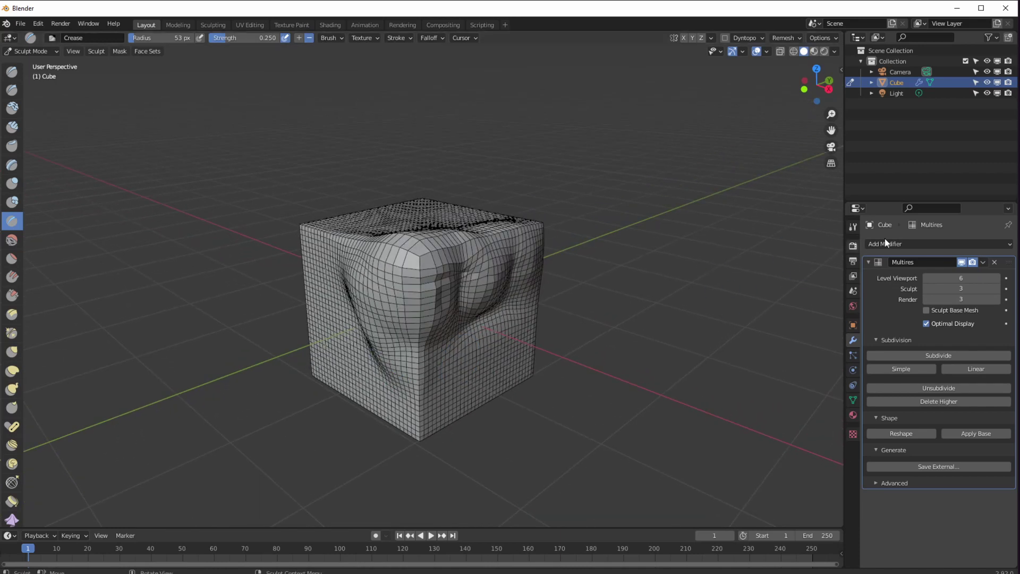
pyautogui.click(916, 354)
pyautogui.click(913, 358)
pyautogui.moveTo(457, 393)
pyautogui.mouseDown(button='middle')
pyautogui.moveTo(474, 402)
pyautogui.moveTo(514, 366)
pyautogui.moveTo(462, 375)
pyautogui.mouseUp(button='middle')
pyautogui.scroll(1, 467, 393)
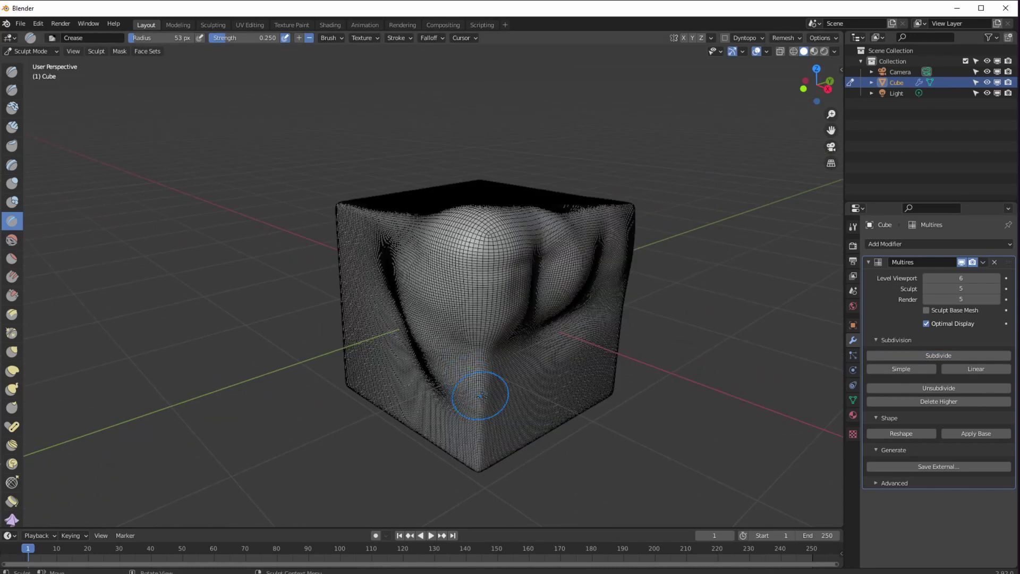
# Step: Carve a crease groove across the lower front and bulge the left front with Blob
pyautogui.moveTo(503, 359)
pyautogui.mouseDown()
pyautogui.moveTo(504, 372)
pyautogui.moveTo(590, 373)
pyautogui.mouseUp()
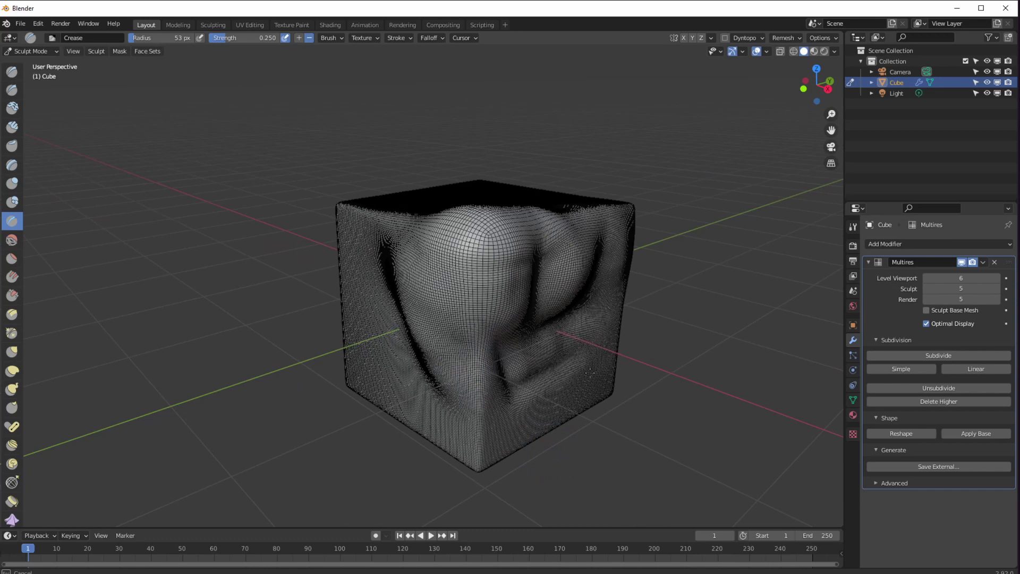
pyautogui.click(12, 202)
pyautogui.moveTo(431, 325)
pyautogui.mouseDown()
pyautogui.moveTo(420, 260)
pyautogui.moveTo(457, 279)
pyautogui.moveTo(483, 260)
pyautogui.mouseUp()
# Step: Build Clay Strips ridges over the top, front and right faces, then return to Object Mode
pyautogui.click(12, 127)
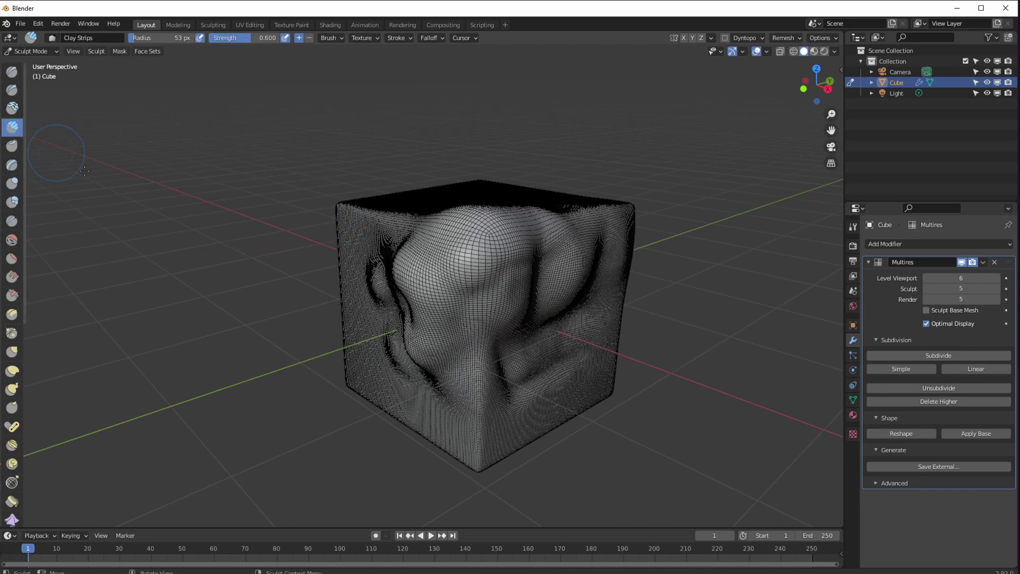
pyautogui.moveTo(574, 186); pyautogui.dragTo(572, 219, button='middle')
pyautogui.moveTo(497, 187)
pyautogui.mouseDown()
pyautogui.moveTo(557, 214)
pyautogui.moveTo(531, 242)
pyautogui.moveTo(467, 250)
pyautogui.moveTo(488, 242)
pyautogui.moveTo(478, 277)
pyautogui.moveTo(507, 324)
pyautogui.moveTo(504, 340)
pyautogui.mouseUp()
pyautogui.moveTo(486, 319); pyautogui.dragTo(460, 276, button='middle')
pyautogui.moveTo(494, 297)
pyautogui.mouseDown()
pyautogui.moveTo(523, 277)
pyautogui.moveTo(502, 339)
pyautogui.moveTo(547, 276)
pyautogui.moveTo(510, 399)
pyautogui.moveTo(579, 348)
pyautogui.moveTo(594, 277)
pyautogui.moveTo(599, 367)
pyautogui.mouseUp()
pyautogui.moveTo(482, 394); pyautogui.dragTo(503, 384, button='middle')
pyautogui.moveTo(613, 272)
pyautogui.mouseDown()
pyautogui.moveTo(576, 244)
pyautogui.moveTo(472, 322)
pyautogui.moveTo(501, 397)
pyautogui.mouseUp()
pyautogui.moveTo(405, 416)
pyautogui.mouseDown(button='middle')
pyautogui.moveTo(466, 448)
pyautogui.moveTo(388, 345)
pyautogui.moveTo(453, 357)
pyautogui.mouseUp(button='middle')
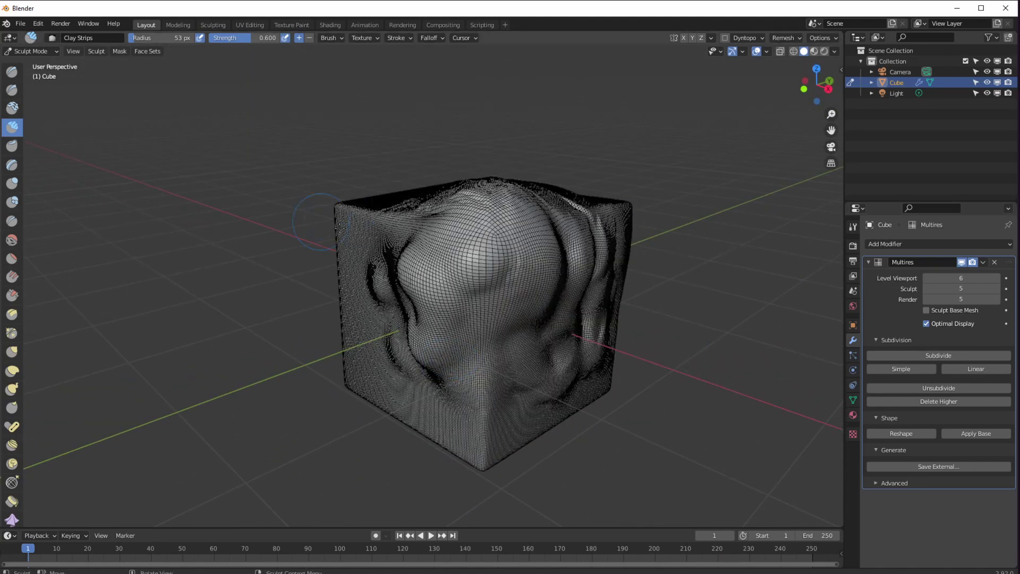
pyautogui.click(31, 51)
pyautogui.click(24, 68)
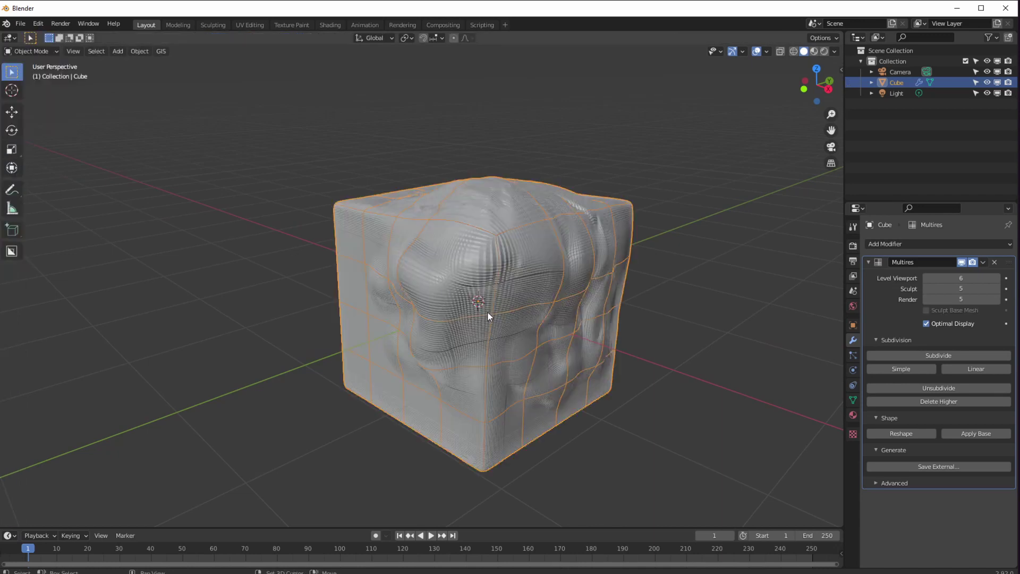
# Step: Duplicate the sculpted cube and move the copy, Cube.001, off to the upper left
pyautogui.hotkey('shift', 'd')
pyautogui.rightClick(483, 279)
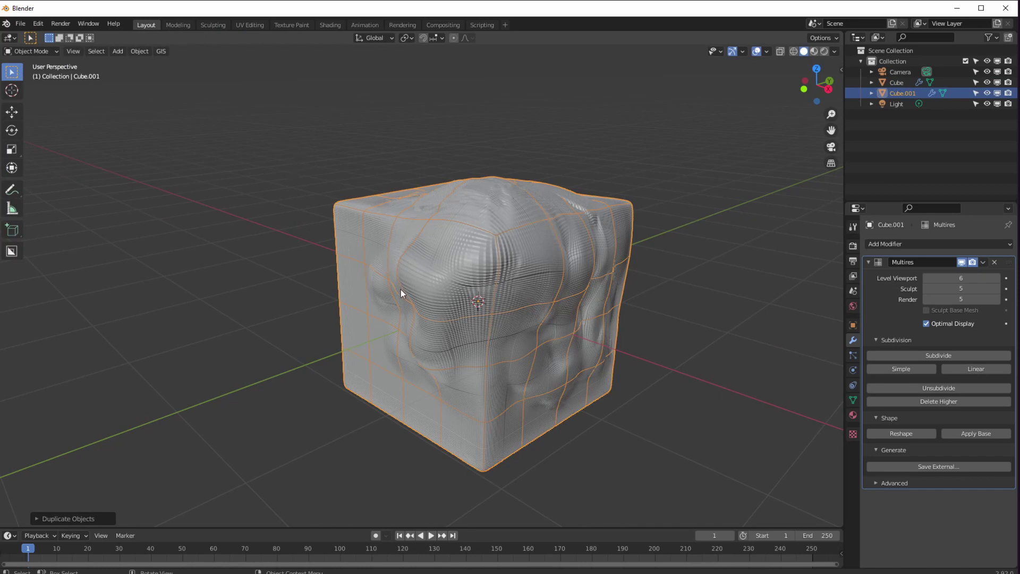
pyautogui.click(11, 112)
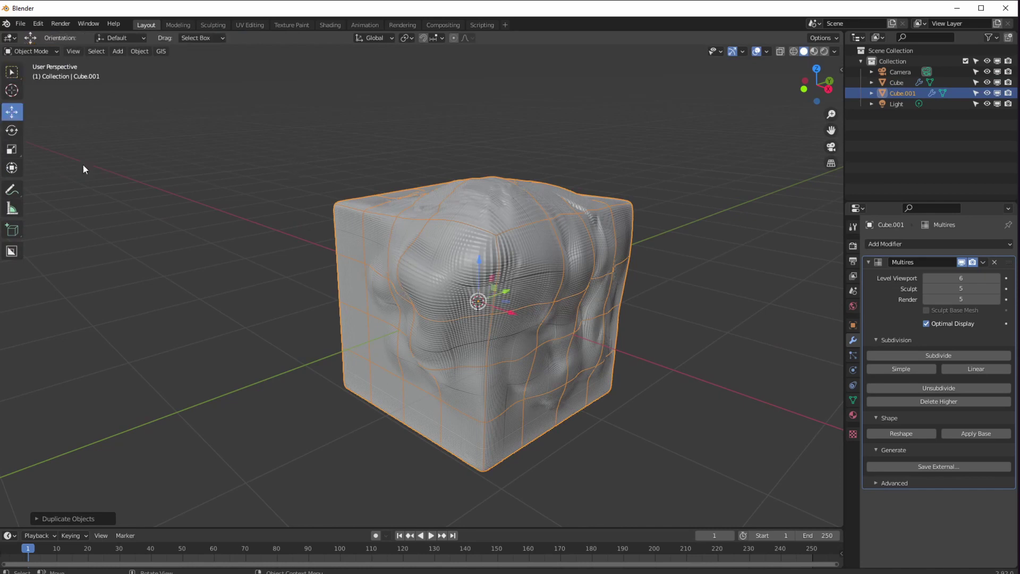
pyautogui.moveTo(513, 311); pyautogui.dragTo(308, 239)
# Step: Apply Cube.001's Multires modifier, then select the front sculpted cube
pyautogui.click(983, 262)
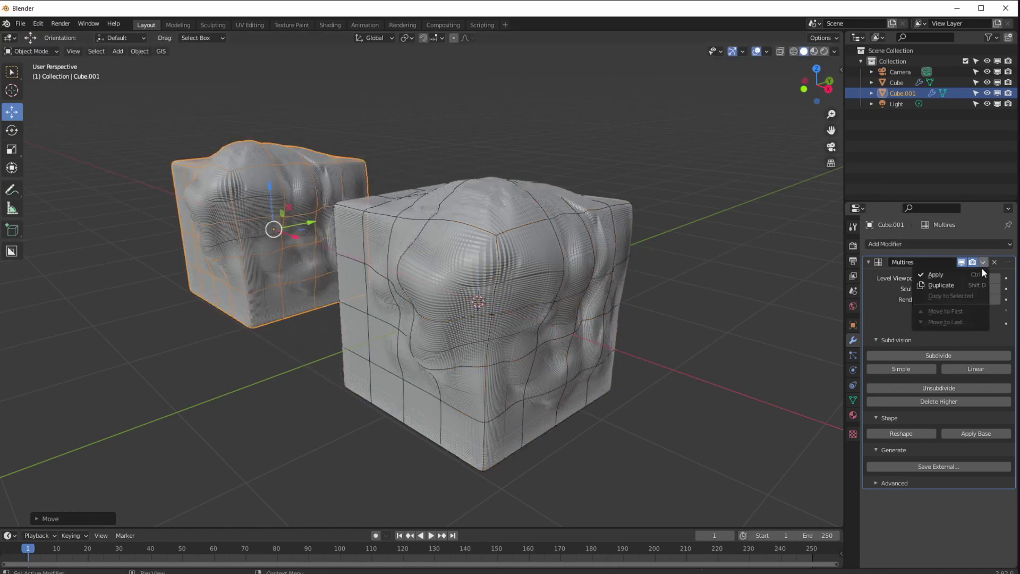
pyautogui.click(935, 275)
pyautogui.click(202, 312)
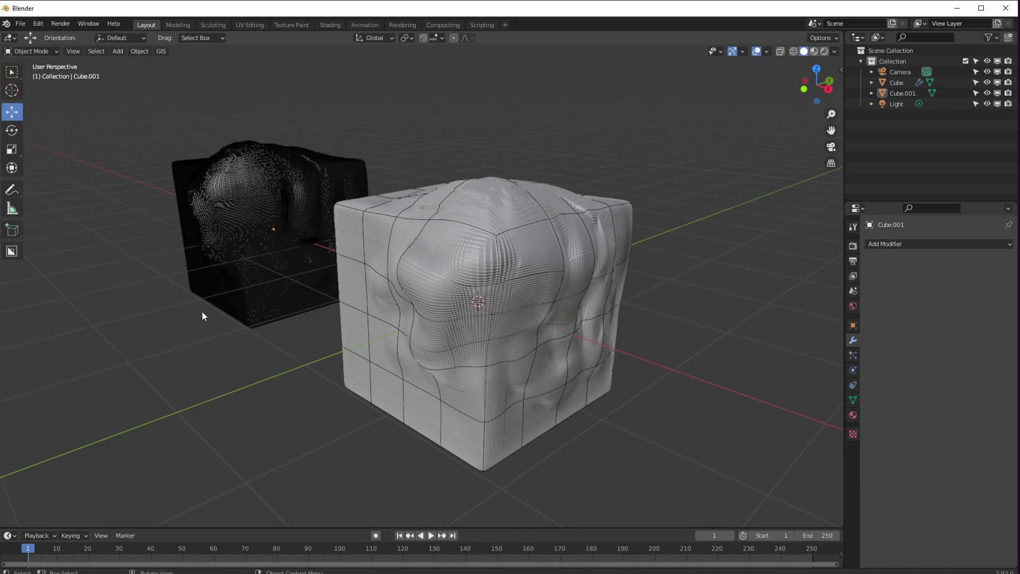
pyautogui.moveTo(202, 312); pyautogui.dragTo(230, 332, button='middle')
pyautogui.moveTo(163, 249); pyautogui.dragTo(137, 215, button='middle')
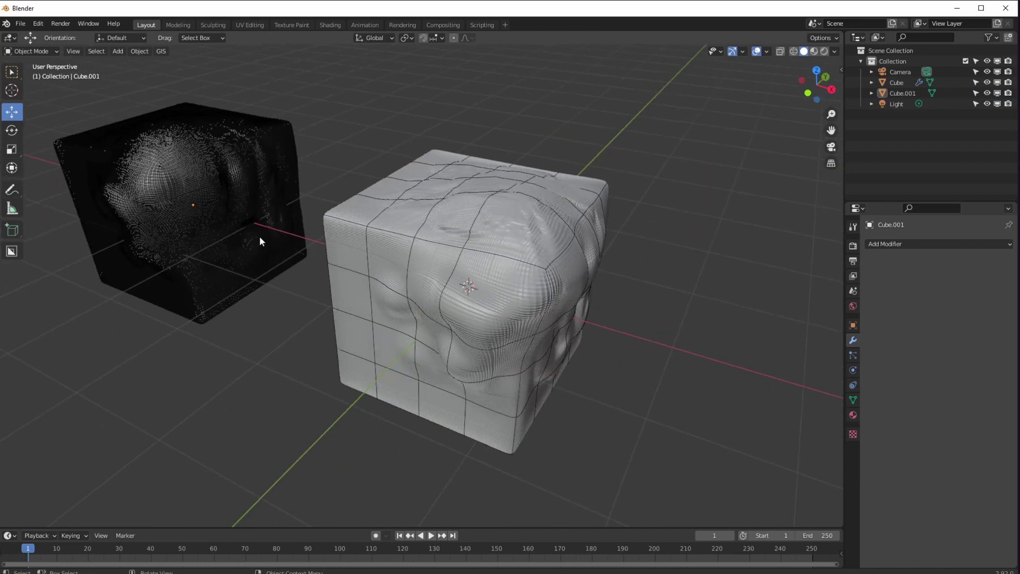
pyautogui.click(565, 240)
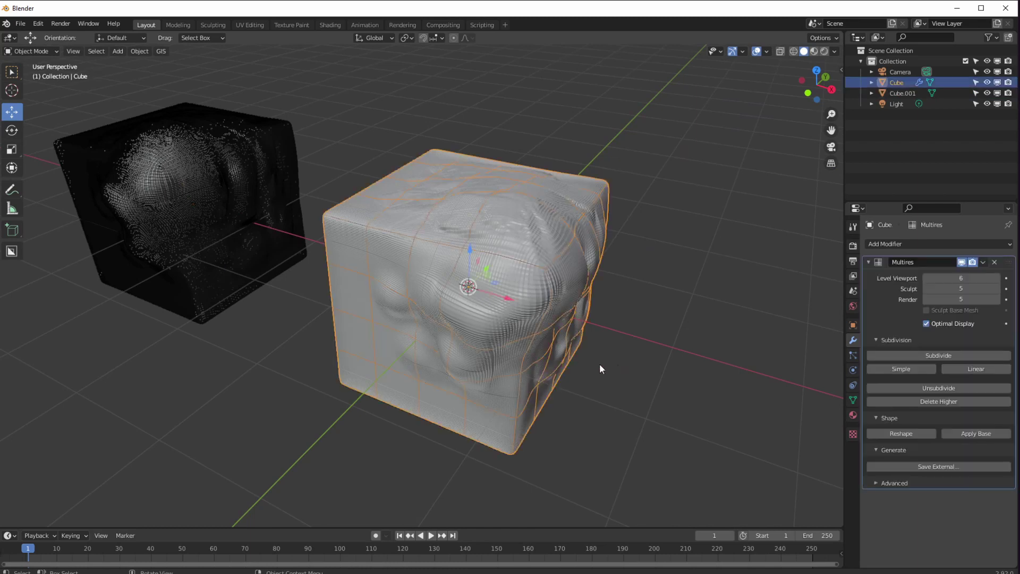
# Step: Enter Sculpt Mode on the front cube
pyautogui.click(32, 51)
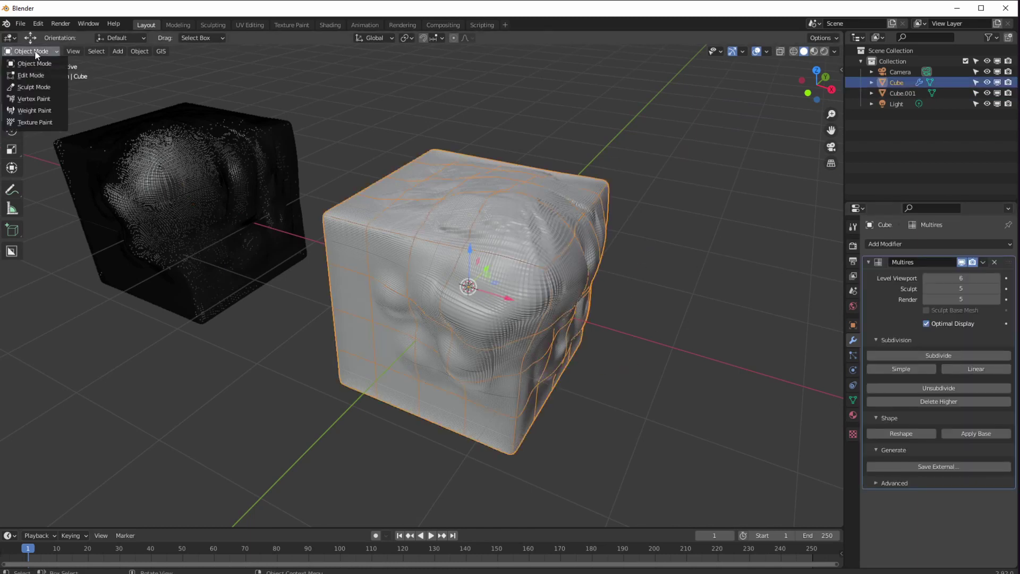
pyautogui.click(33, 86)
pyautogui.moveTo(361, 269); pyautogui.dragTo(286, 165, button='middle')
pyautogui.moveTo(480, 250); pyautogui.dragTo(421, 208, button='middle')
pyautogui.moveTo(377, 237); pyautogui.dragTo(319, 229, button='middle')
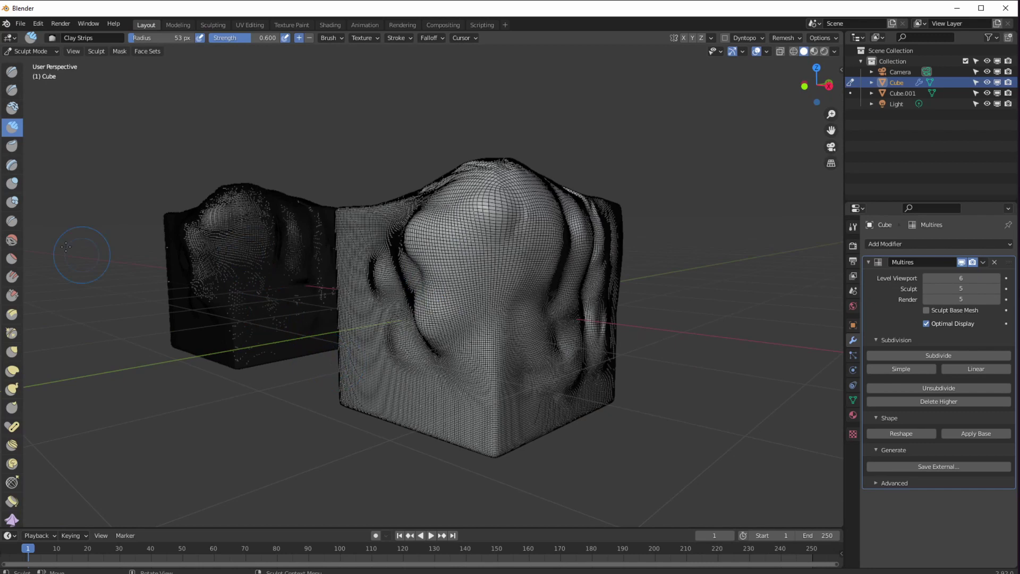
# Step: Flatten the front, side and top bulges with a 139 px Flatten/Contrast brush
pyautogui.click(12, 258)
pyautogui.press('f')
pyautogui.click(536, 291)
pyautogui.moveTo(456, 287)
pyautogui.mouseDown()
pyautogui.moveTo(451, 372)
pyautogui.moveTo(412, 314)
pyautogui.moveTo(438, 231)
pyautogui.moveTo(507, 221)
pyautogui.moveTo(518, 242)
pyautogui.mouseUp()
pyautogui.moveTo(528, 265); pyautogui.dragTo(450, 267, button='middle')
pyautogui.moveTo(441, 225)
pyautogui.mouseDown()
pyautogui.moveTo(483, 229)
pyautogui.moveTo(438, 234)
pyautogui.moveTo(395, 326)
pyautogui.moveTo(652, 373)
pyautogui.moveTo(504, 239)
pyautogui.moveTo(529, 252)
pyautogui.mouseUp()
pyautogui.moveTo(539, 246); pyautogui.dragTo(489, 332, button='middle')
pyautogui.moveTo(489, 332)
pyautogui.mouseDown()
pyautogui.moveTo(481, 324)
pyautogui.moveTo(535, 383)
pyautogui.moveTo(372, 367)
pyautogui.moveTo(361, 319)
pyautogui.moveTo(348, 324)
pyautogui.mouseUp()
# Step: Flatten the lower-right dent and the cube's upper-left and left edges
pyautogui.moveTo(342, 325)
pyautogui.mouseDown(button='middle')
pyautogui.moveTo(449, 296)
pyautogui.moveTo(463, 244)
pyautogui.mouseUp(button='middle')
pyautogui.moveTo(453, 303)
pyautogui.mouseDown()
pyautogui.moveTo(547, 297)
pyautogui.moveTo(552, 361)
pyautogui.moveTo(520, 419)
pyautogui.moveTo(593, 434)
pyautogui.moveTo(419, 396)
pyautogui.mouseUp()
pyautogui.moveTo(414, 367)
pyautogui.mouseDown(button='middle')
pyautogui.moveTo(427, 419)
pyautogui.moveTo(441, 428)
pyautogui.mouseUp(button='middle')
pyautogui.moveTo(457, 265)
pyautogui.mouseDown()
pyautogui.moveTo(250, 222)
pyautogui.moveTo(366, 239)
pyautogui.mouseUp()
pyautogui.moveTo(377, 287); pyautogui.dragTo(457, 234, button='middle')
pyautogui.moveTo(518, 367)
pyautogui.mouseDown(button='middle')
pyautogui.moveTo(433, 318)
pyautogui.moveTo(404, 403)
pyautogui.moveTo(366, 367)
pyautogui.mouseUp(button='middle')
# Step: Carve creases down the front face with the Crease brush at 33 px
pyautogui.click(14, 221)
pyautogui.moveTo(503, 239); pyautogui.dragTo(487, 374)
pyautogui.press('f')
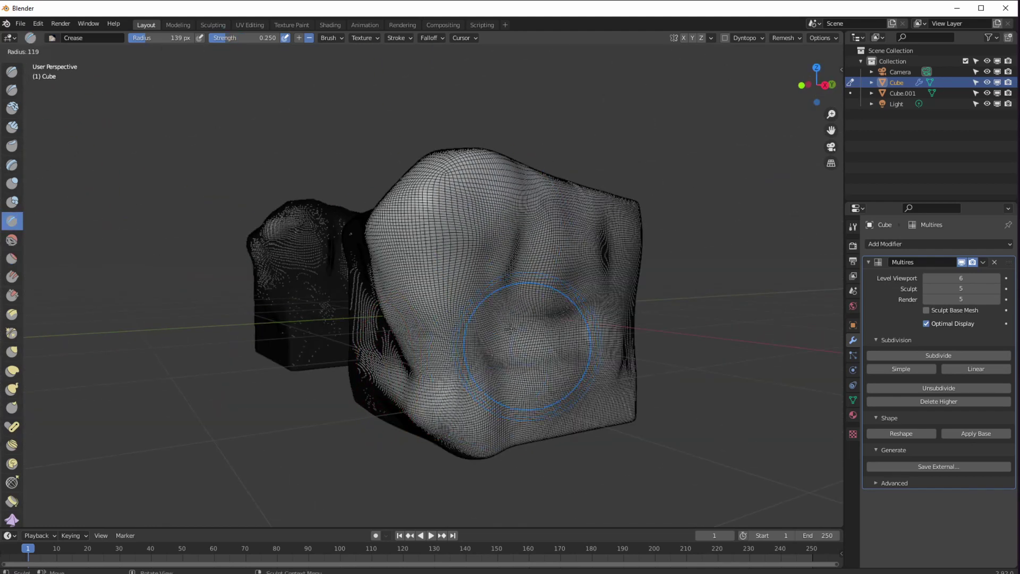
pyautogui.click(546, 341)
pyautogui.moveTo(427, 188)
pyautogui.mouseDown()
pyautogui.moveTo(467, 344)
pyautogui.moveTo(442, 250)
pyautogui.moveTo(450, 298)
pyautogui.moveTo(491, 358)
pyautogui.moveTo(599, 349)
pyautogui.mouseUp()
pyautogui.moveTo(537, 340); pyautogui.dragTo(478, 361, button='middle')
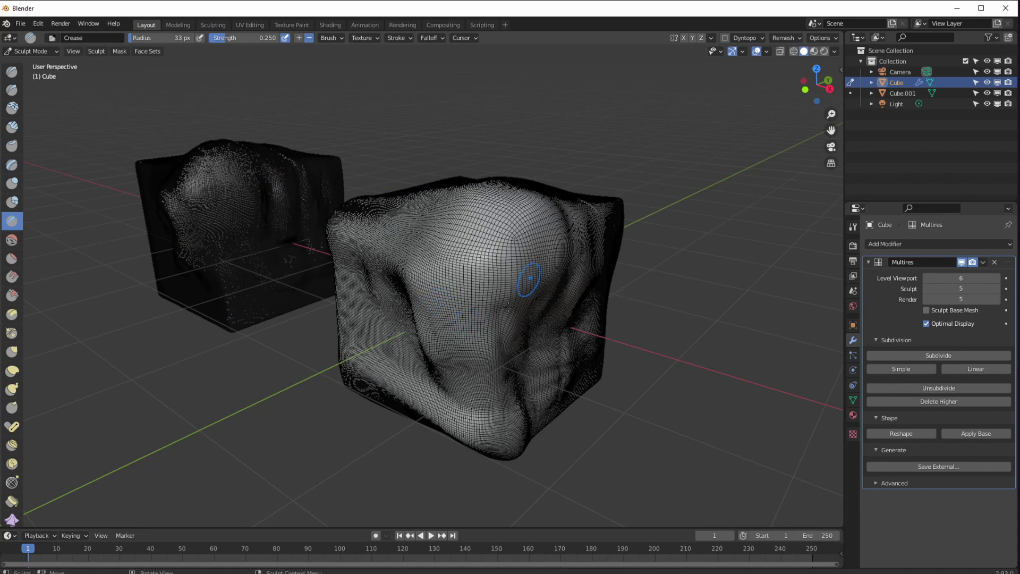
# Step: Return to Object Mode and select Cube.001
pyautogui.click(34, 52)
pyautogui.click(36, 69)
pyautogui.click(252, 230)
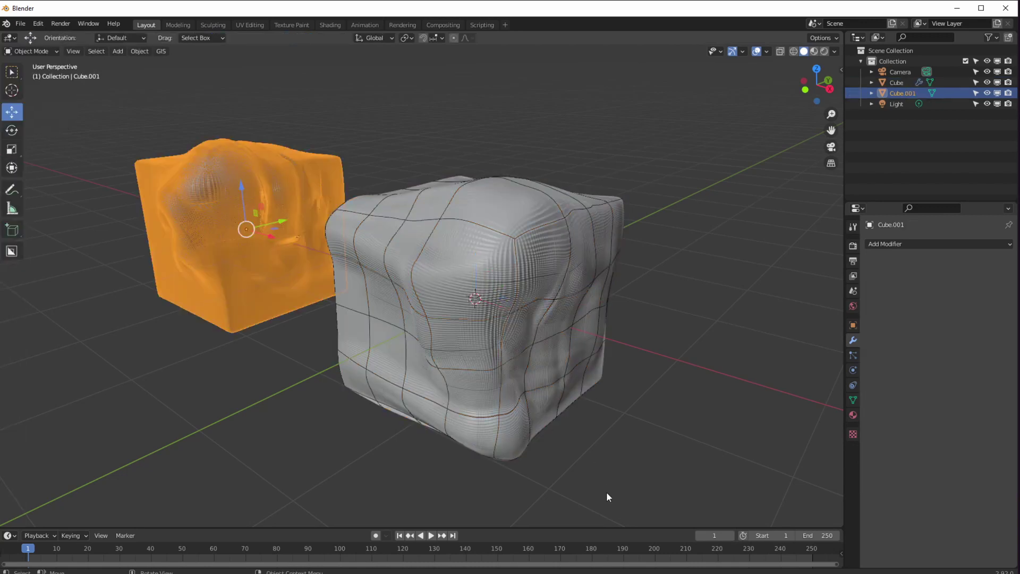
# Step: With Cube.001 selected and Cube active, Reshape Cube's Multires to Cube.001's surface
pyautogui.keyDown('shift'); pyautogui.click(488, 268); pyautogui.keyUp('shift')
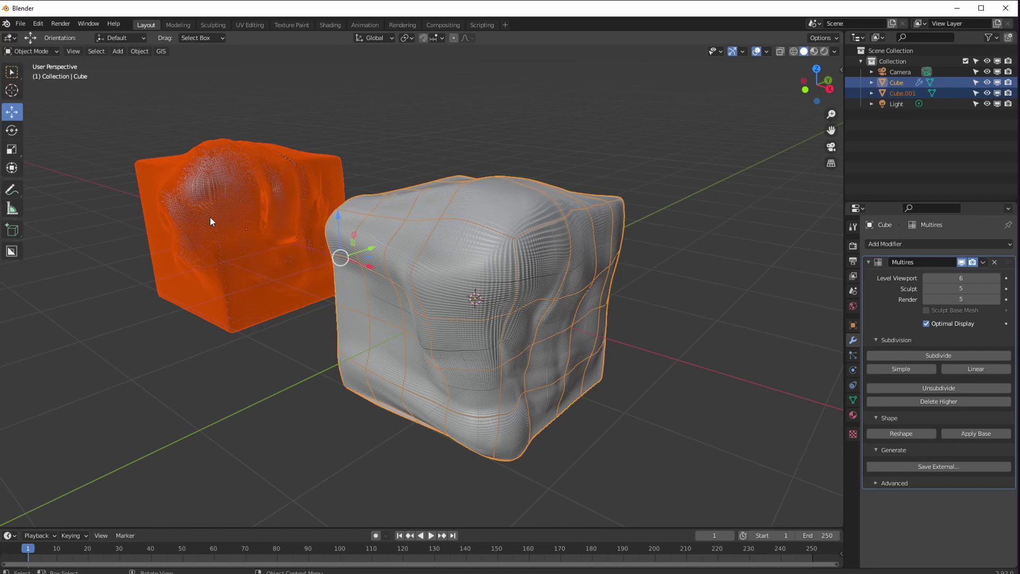
pyautogui.click(209, 216)
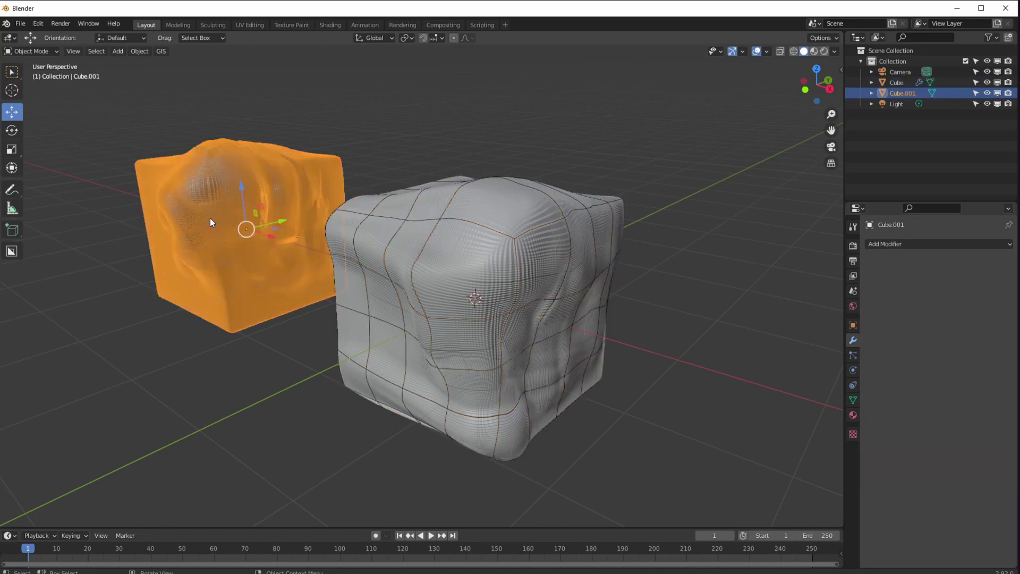
pyautogui.keyDown('shift'); pyautogui.click(499, 243); pyautogui.keyUp('shift')
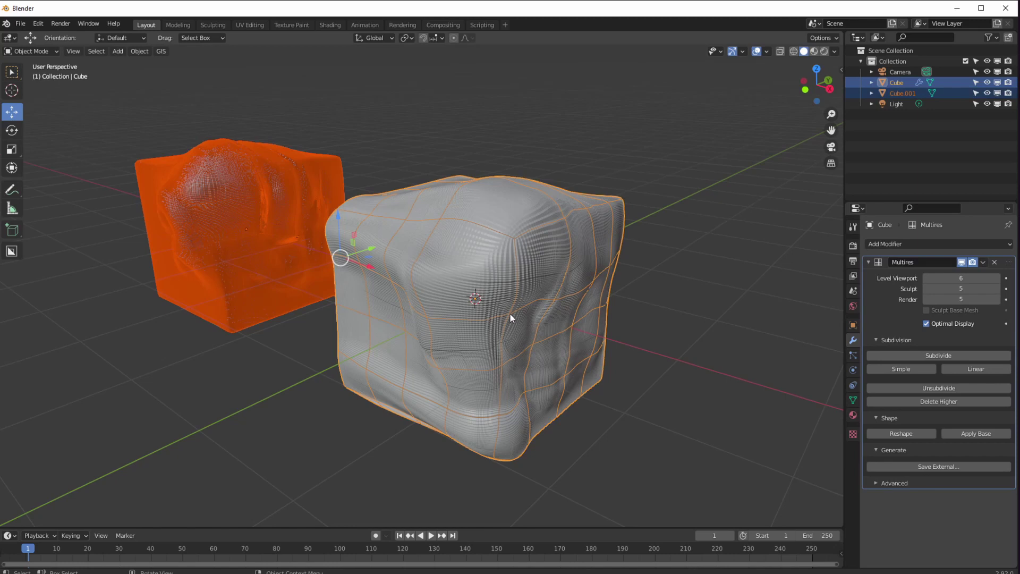
pyautogui.click(906, 434)
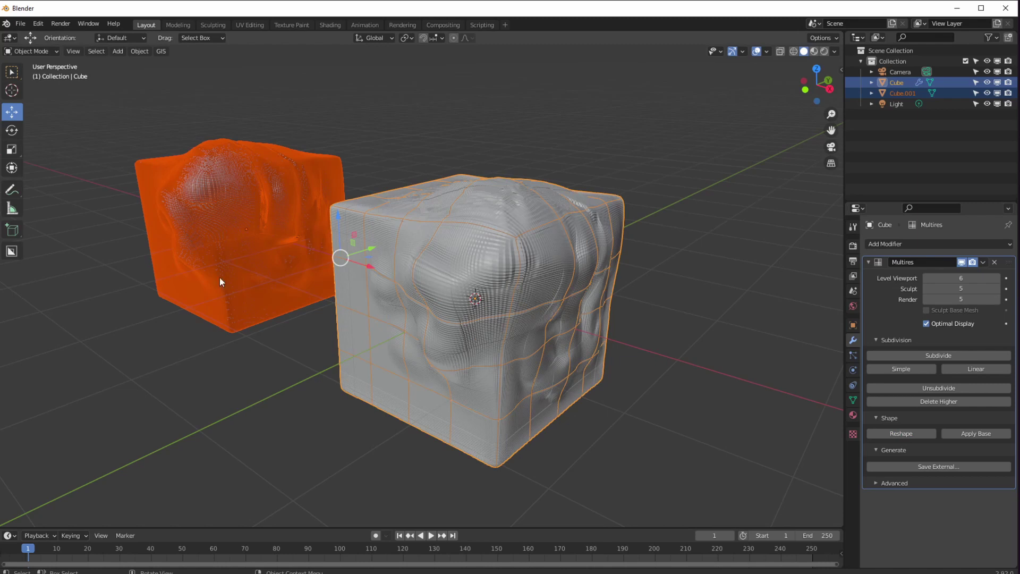
# Step: Deselect both cubes and select Cube.001 to inspect it
pyautogui.moveTo(224, 256); pyautogui.dragTo(200, 298, button='middle')
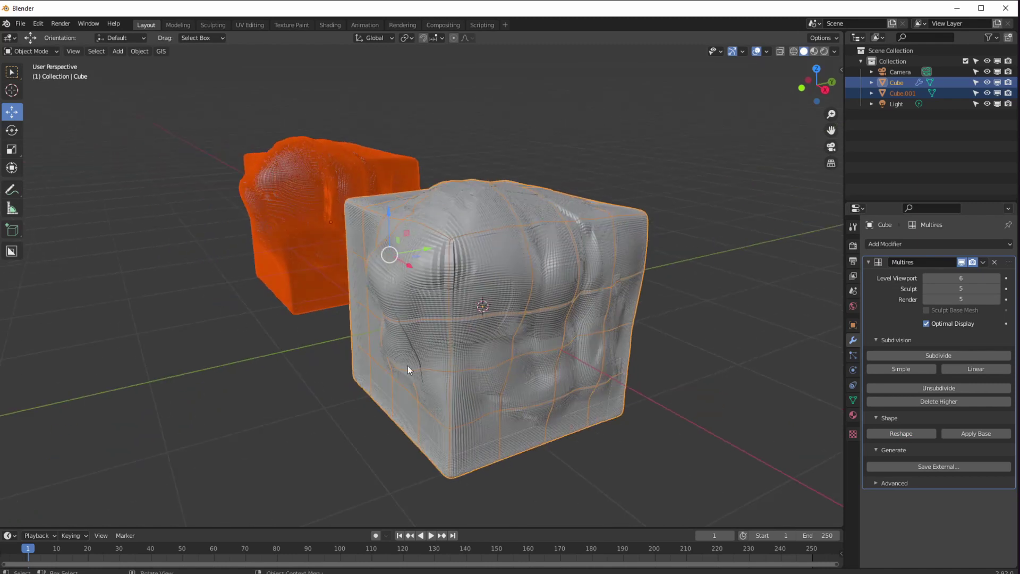
pyautogui.moveTo(407, 365); pyautogui.dragTo(461, 407, button='middle')
pyautogui.hotkey('alt', 'a')
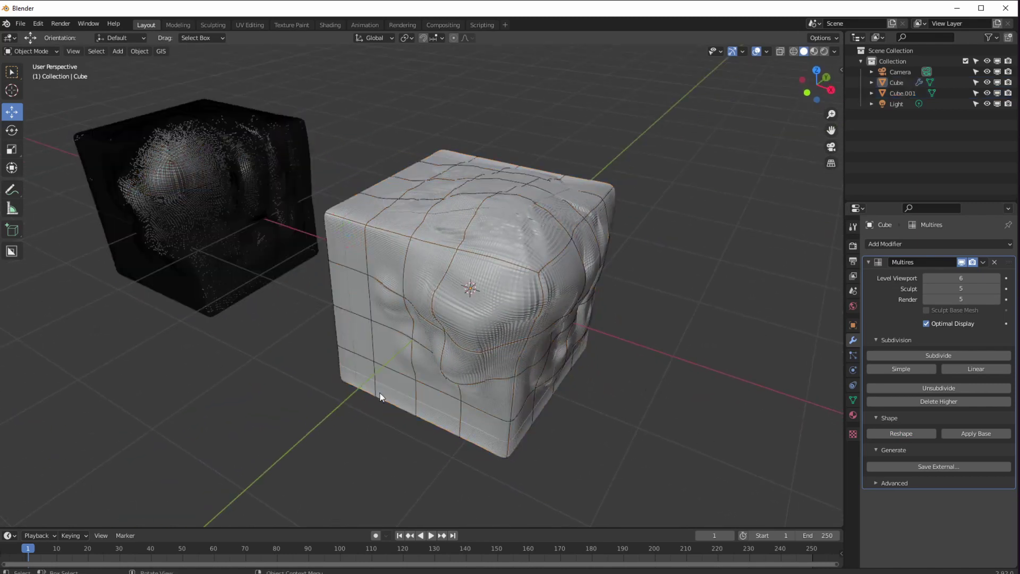
pyautogui.moveTo(313, 318); pyautogui.dragTo(211, 231, button='middle')
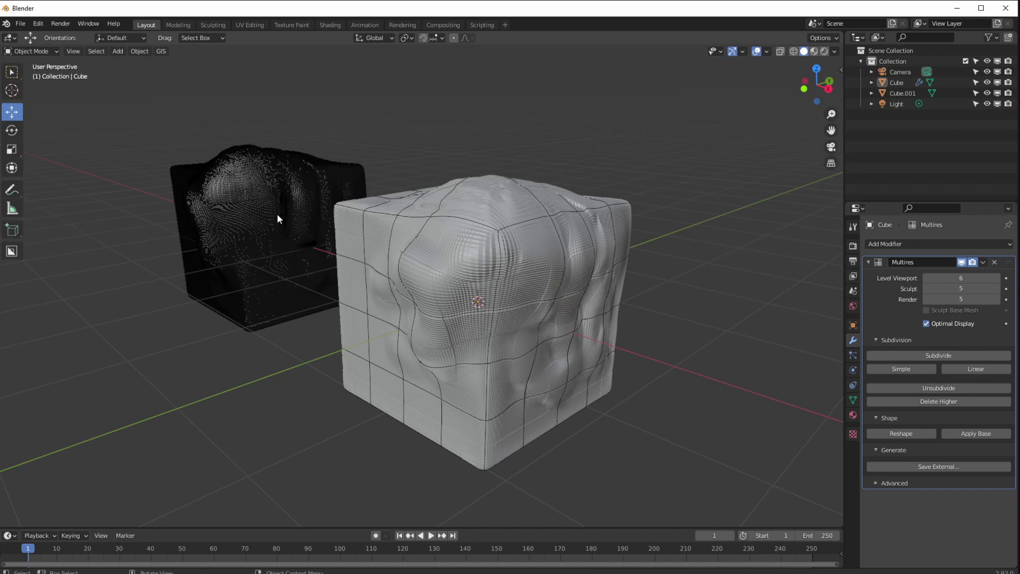
pyautogui.moveTo(330, 285); pyautogui.dragTo(337, 308, button='middle')
pyautogui.click(239, 194)
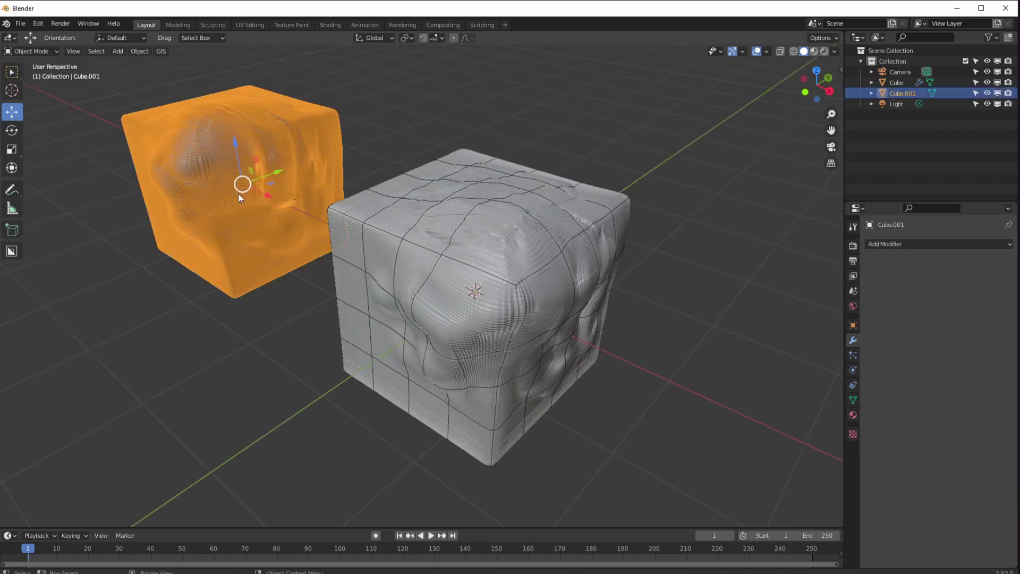
pyautogui.moveTo(280, 267); pyautogui.dragTo(276, 256, button='middle')
pyautogui.moveTo(356, 345); pyautogui.dragTo(151, 145, button='middle')
# Step: Briefly enter Sculpt Mode on Cube.001, then go back to Object Mode
pyautogui.click(31, 51)
pyautogui.click(32, 88)
pyautogui.moveTo(237, 264); pyautogui.dragTo(296, 311, button='middle')
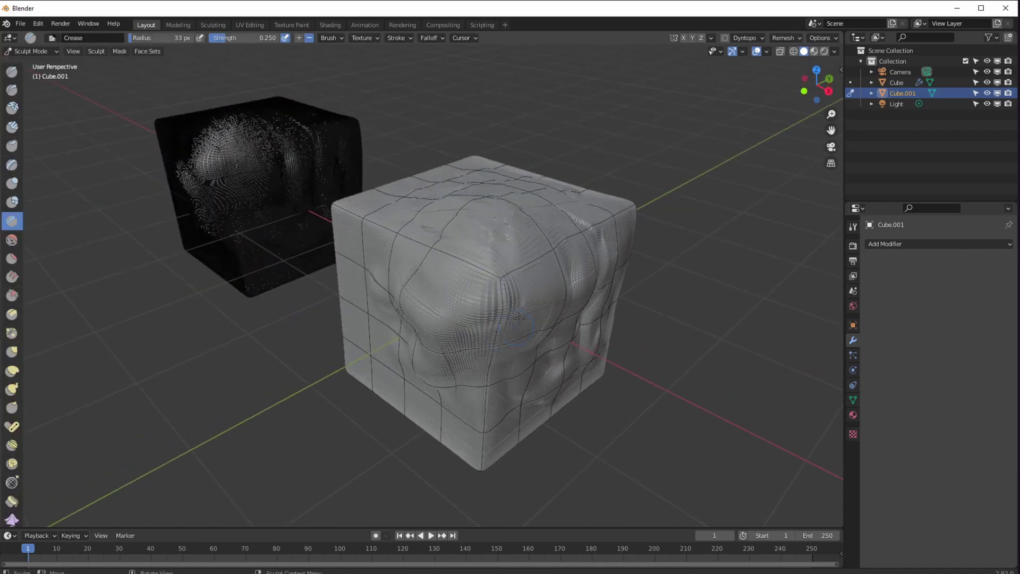
pyautogui.click(30, 51)
pyautogui.click(37, 64)
# Step: Shade the front Cube smooth, then select Cube.001 and zoom in on its side
pyautogui.click(458, 257)
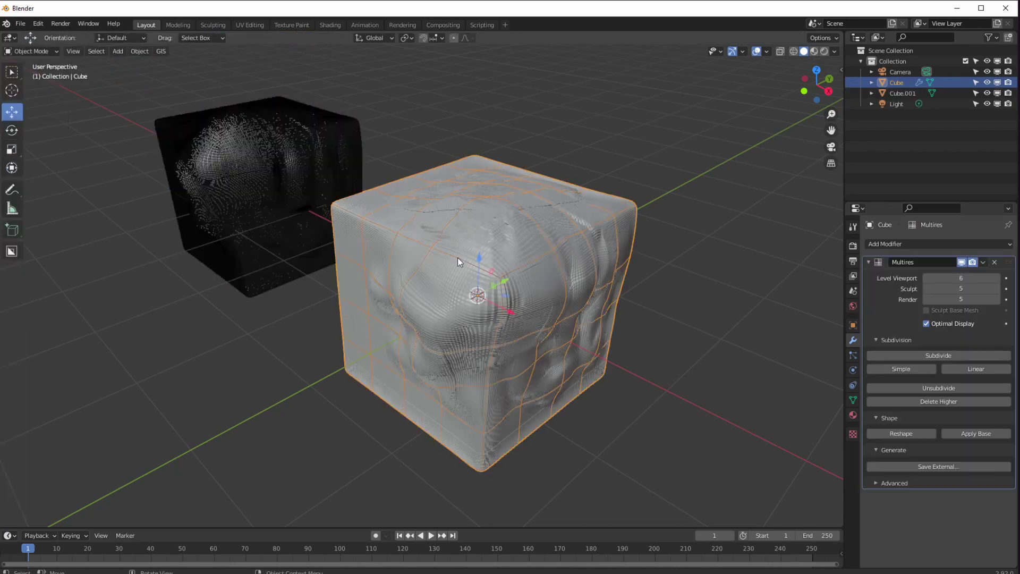
pyautogui.click(134, 52)
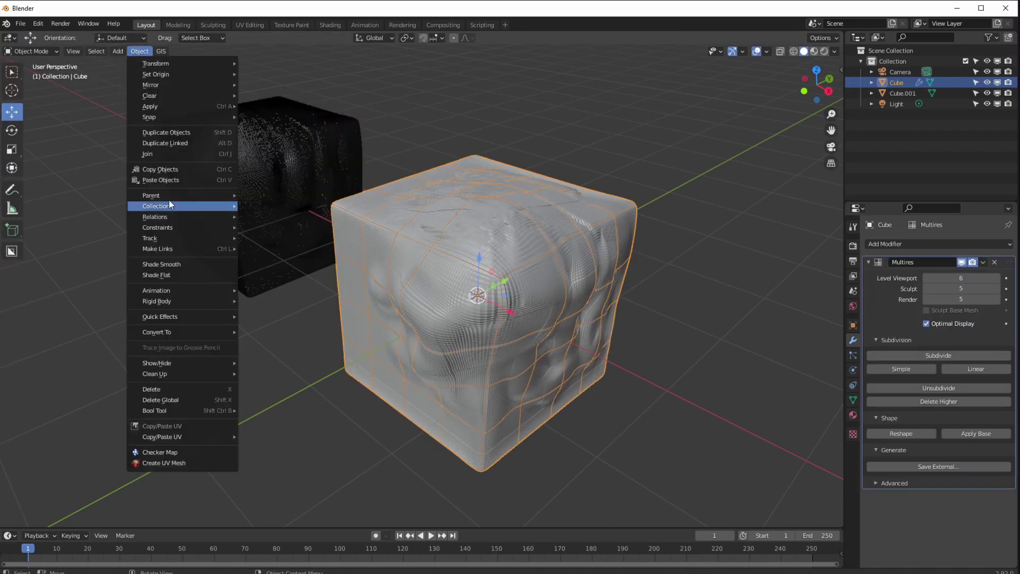
pyautogui.click(176, 263)
pyautogui.click(243, 207)
pyautogui.moveTo(285, 300); pyautogui.dragTo(308, 335, button='middle')
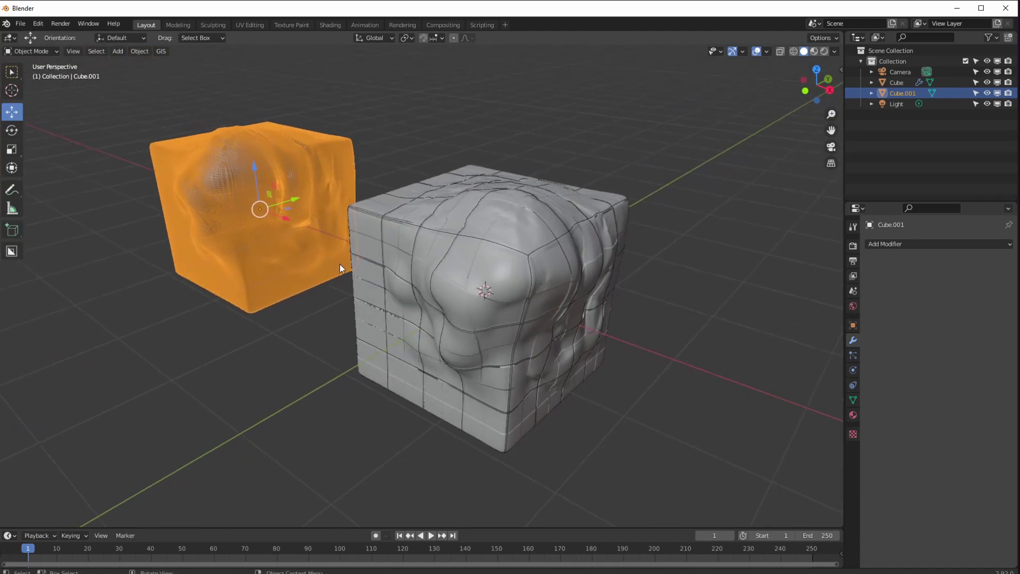
# Step: Delete both Cube.001 and the grey Cube
pyautogui.press('Delete')
pyautogui.click(400, 291)
pyautogui.press('Delete')
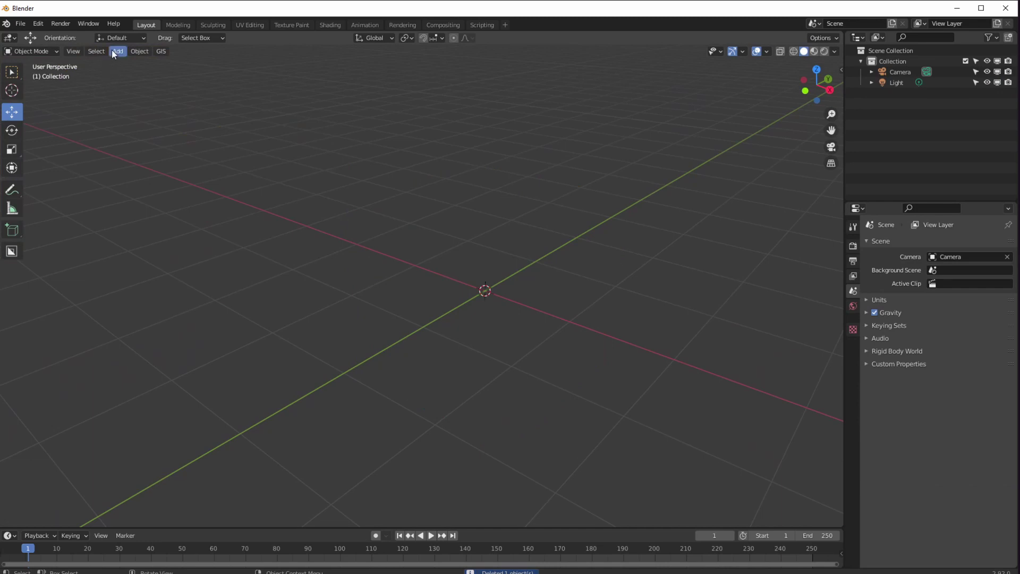
# Step: Add a new mesh cube at the scene origin
pyautogui.click(116, 51)
pyautogui.moveTo(121, 66)
pyautogui.click(218, 74)
pyautogui.moveTo(388, 288); pyautogui.dragTo(331, 286, button='middle')
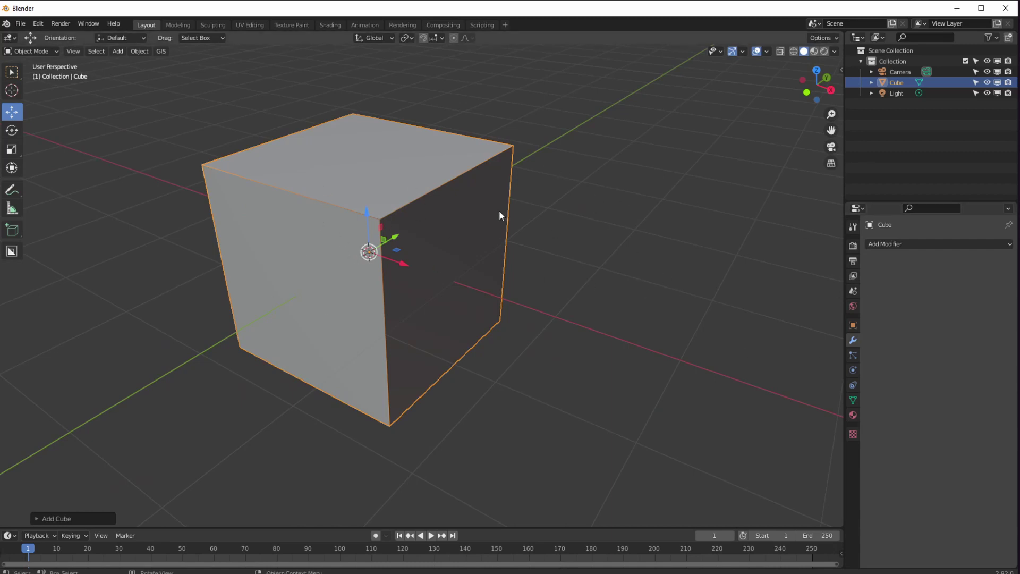
# Step: Add a Multires modifier to the new cube and enter Sculpt Mode
pyautogui.click(879, 247)
pyautogui.click(806, 383)
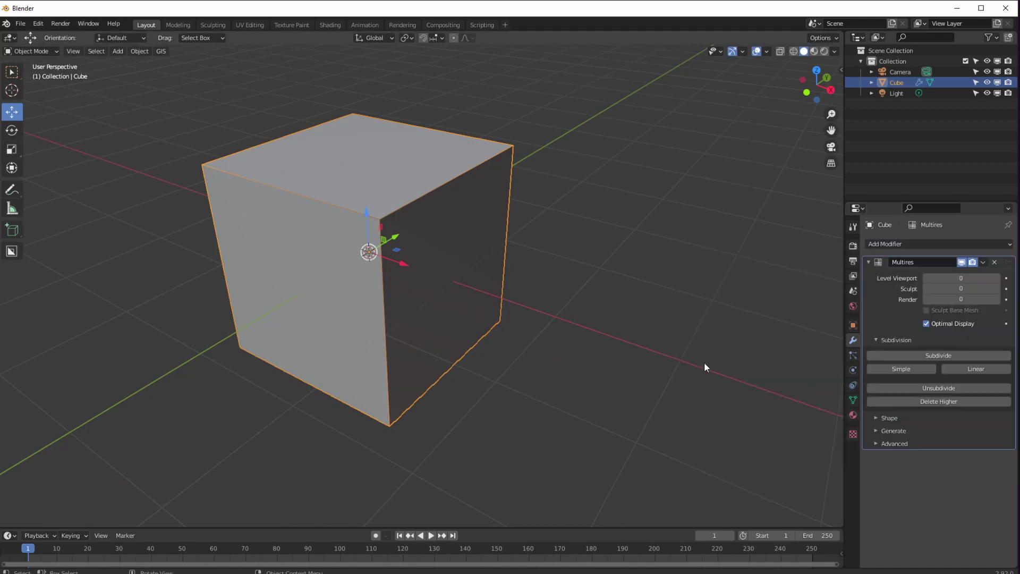
pyautogui.click(40, 53)
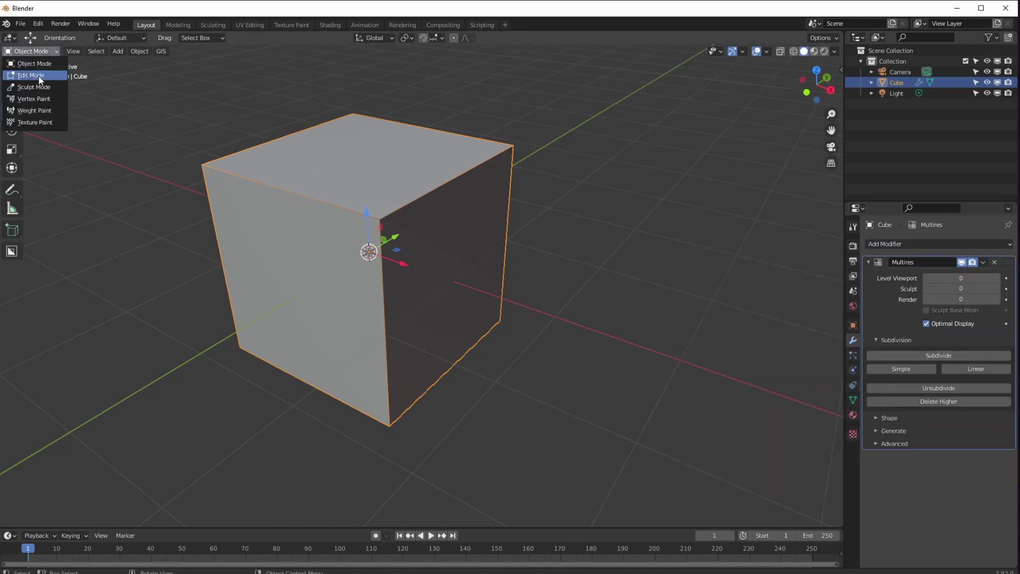
pyautogui.click(27, 91)
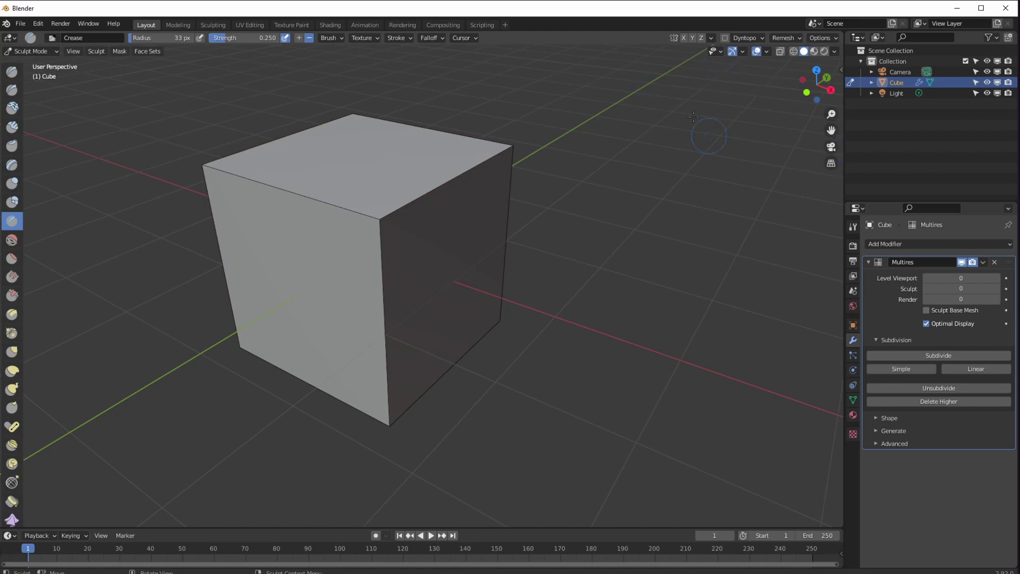
# Step: Add four Simple subdivision levels, then lower the Sculpt level back to 3
pyautogui.click(766, 51)
pyautogui.click(907, 369)
pyautogui.click(907, 369)
pyautogui.click(907, 368)
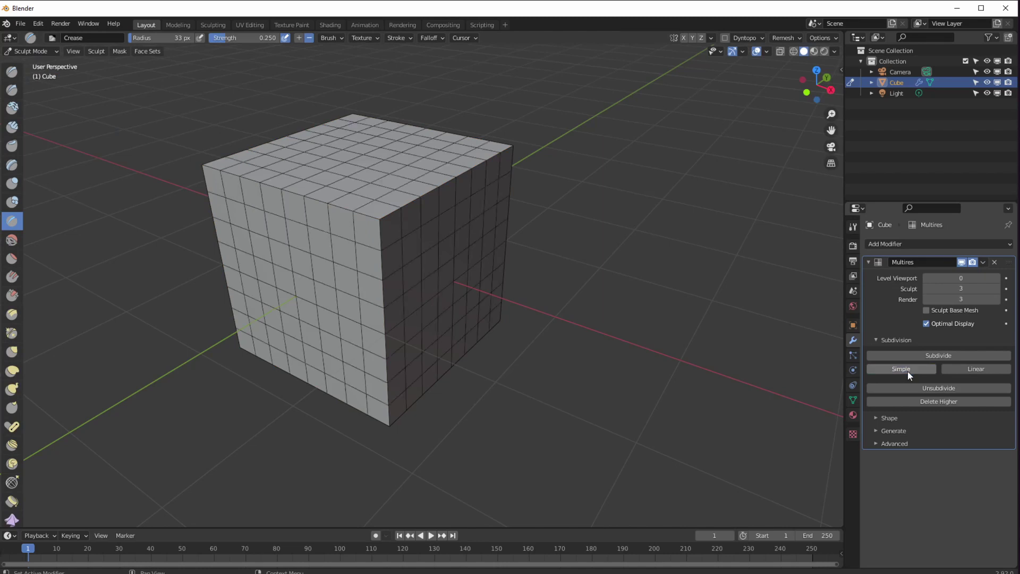
pyautogui.click(907, 370)
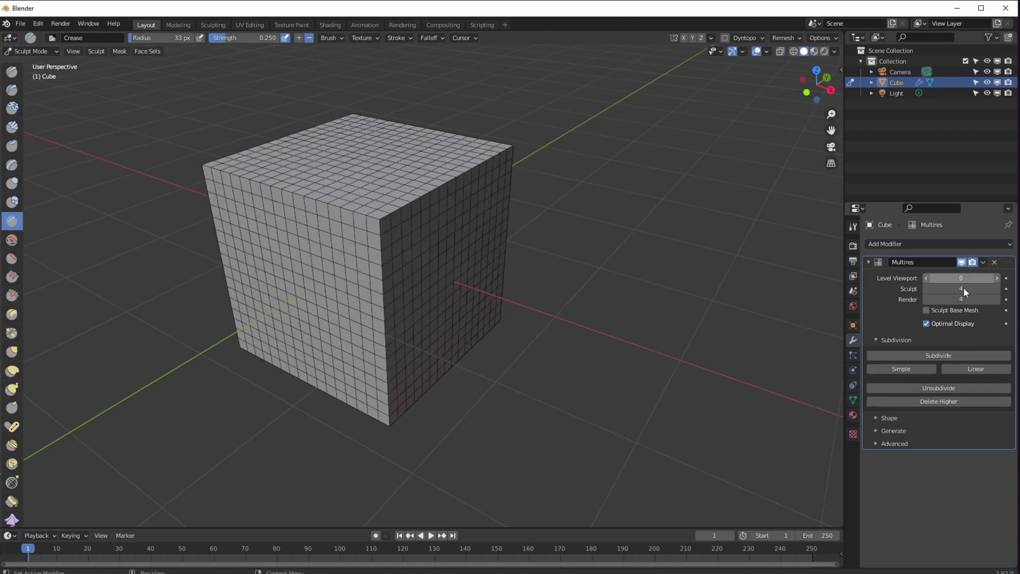
pyautogui.click(925, 289)
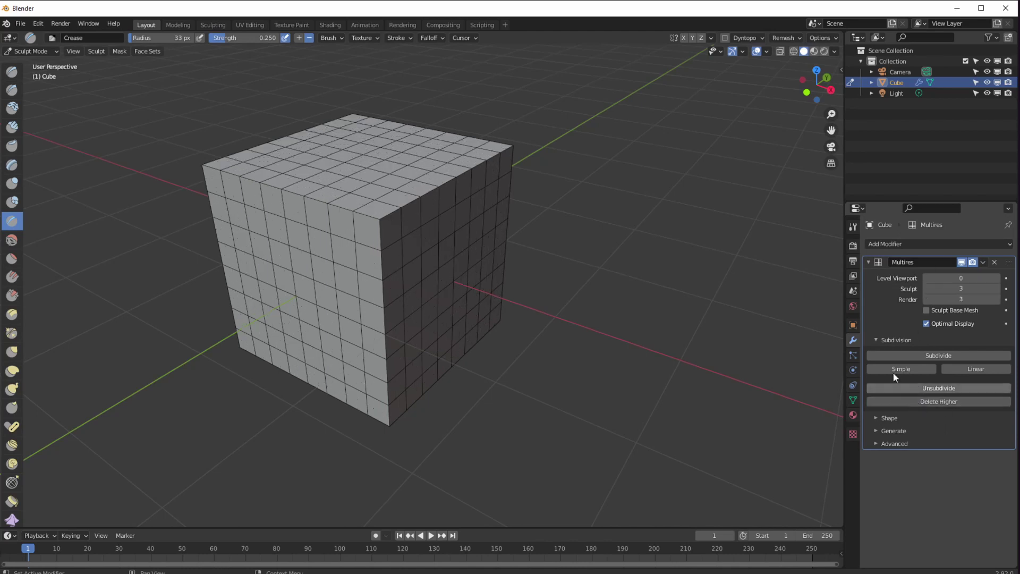
pyautogui.moveTo(380, 269); pyautogui.dragTo(390, 268, button='middle')
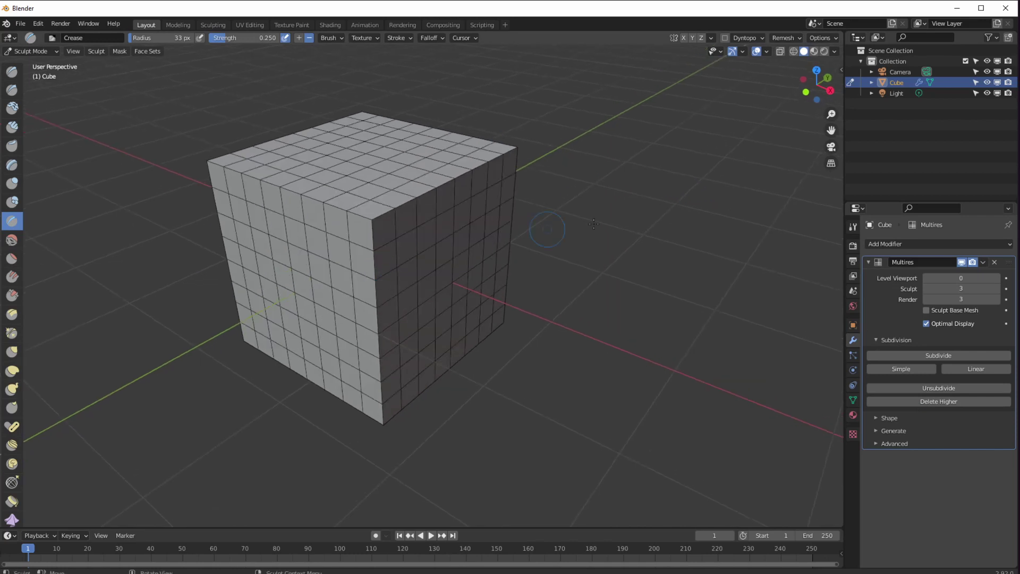
pyautogui.click(32, 51)
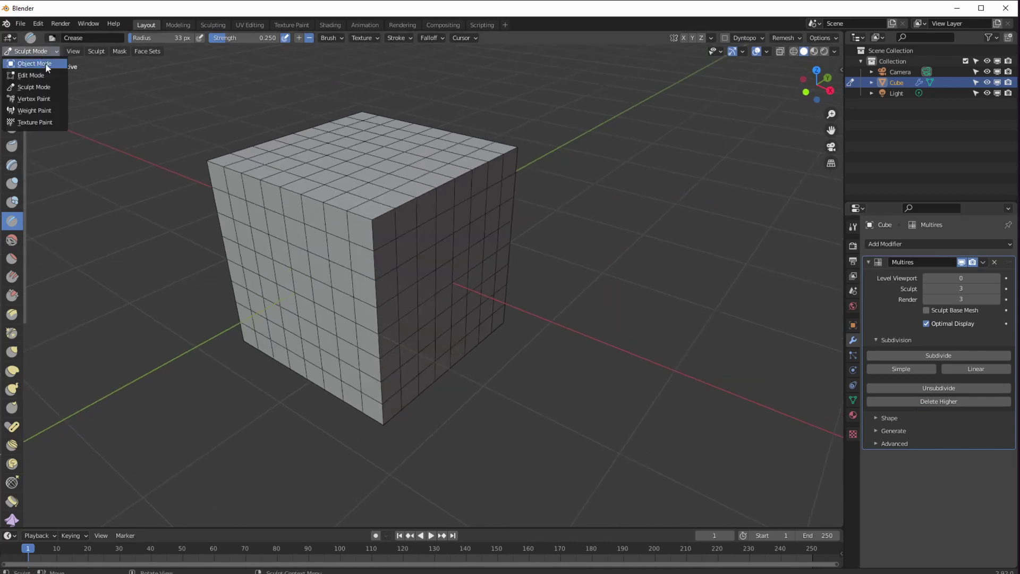
# Step: Return to Object Mode and remove the Multires modifier
pyautogui.click(46, 63)
pyautogui.click(983, 262)
pyautogui.click(982, 273)
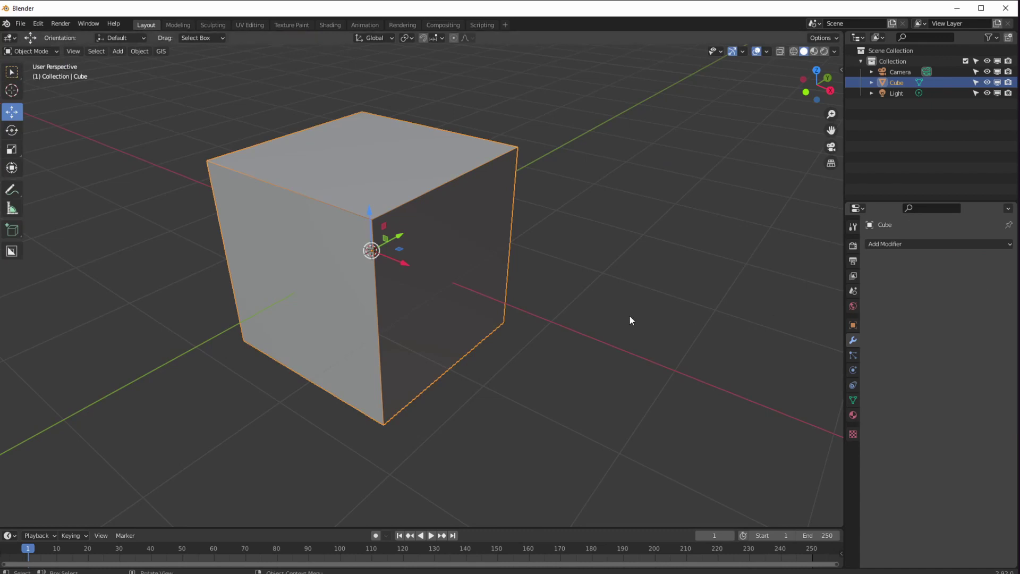
pyautogui.moveTo(629, 314); pyautogui.dragTo(474, 270, button='middle')
# Step: Switch the cube into Edit Mode and back to Object Mode
pyautogui.click(32, 51)
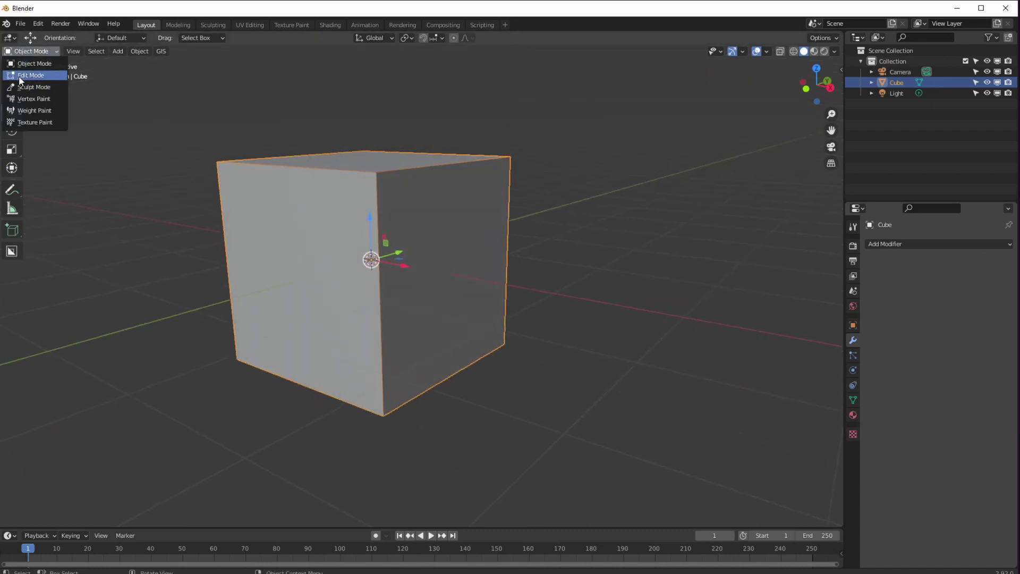
pyautogui.click(36, 74)
pyautogui.moveTo(275, 213); pyautogui.dragTo(276, 220, button='middle')
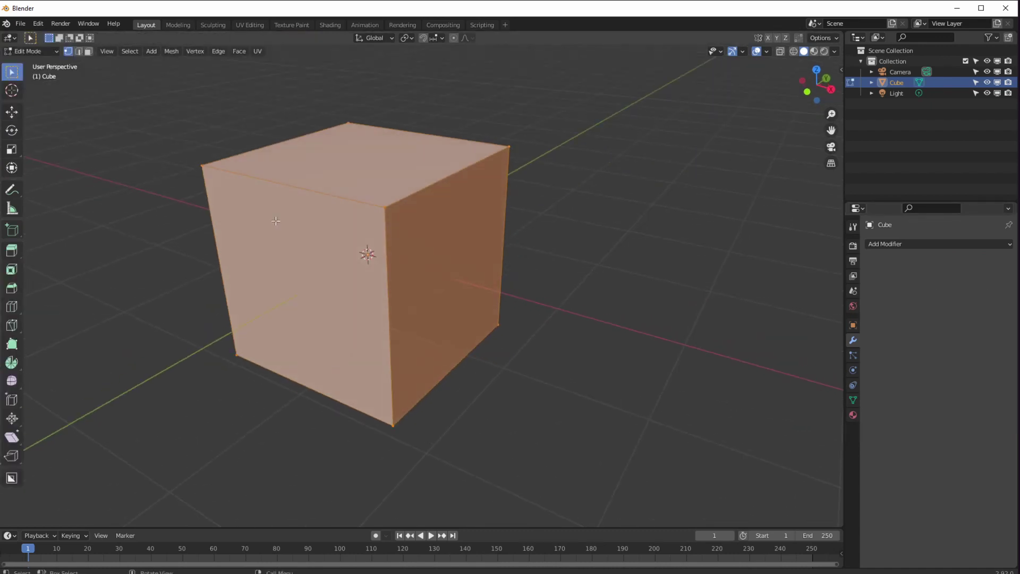
pyautogui.click(32, 51)
pyautogui.click(33, 63)
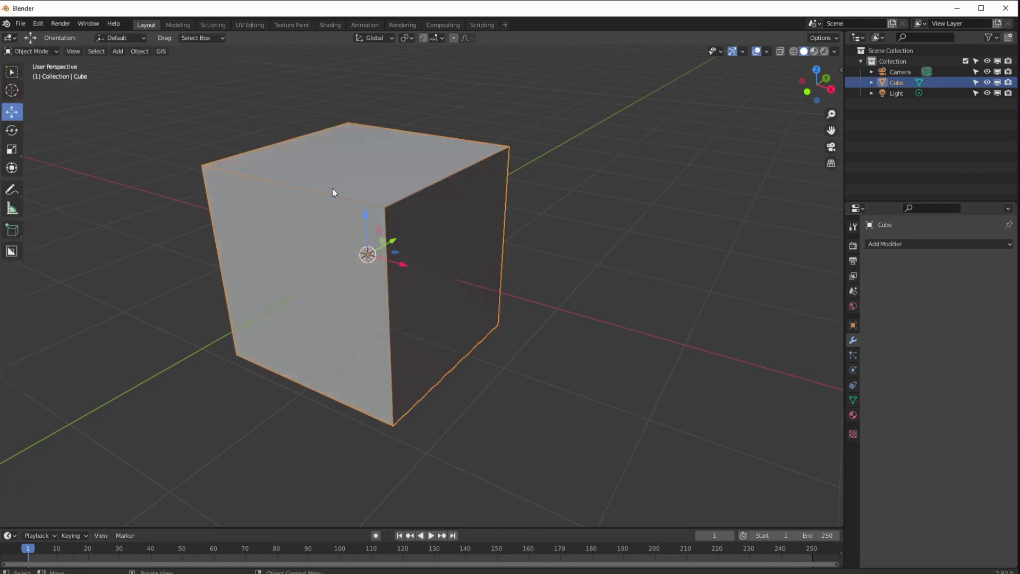
pyautogui.moveTo(413, 223); pyautogui.dragTo(417, 244, button='middle')
pyautogui.scroll(-2, 390, 210)
# Step: Undo to restore the Multires modifier and set its viewport level to 3
pyautogui.hotkey('ctrl', 'z')
pyautogui.hotkey('ctrl', 'z')
pyautogui.hotkey('ctrl', 'z')
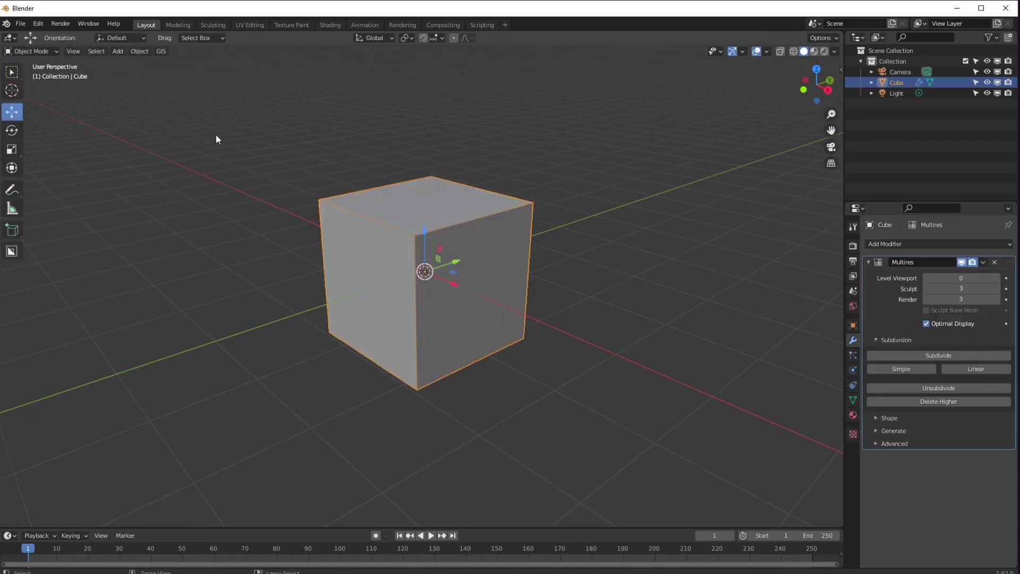
pyautogui.click(996, 278)
pyautogui.click(996, 277)
pyautogui.click(997, 278)
pyautogui.scroll(1, 222, 207)
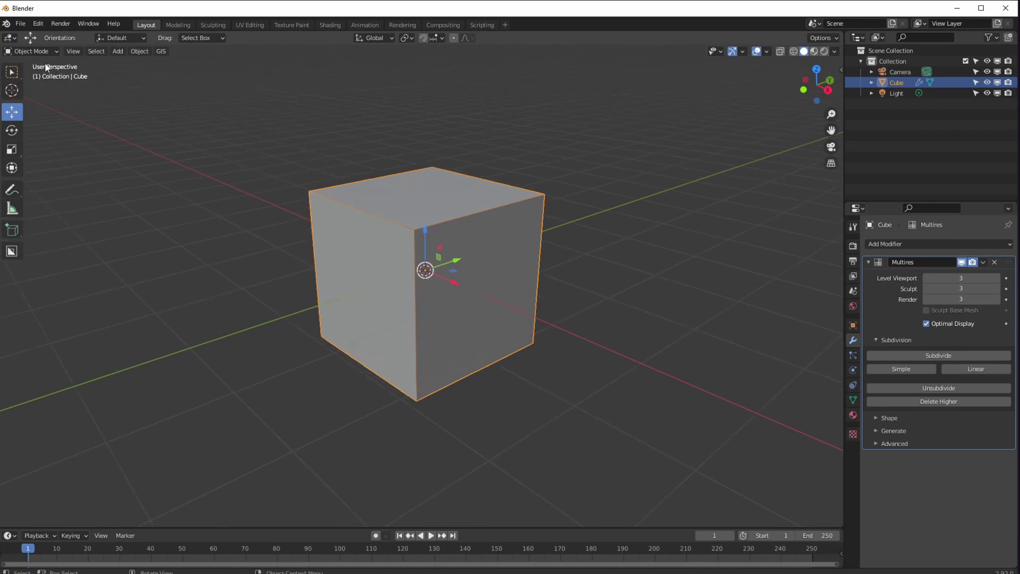
# Step: Toggle Edit Mode and back, then apply the Multires modifier as real geometry
pyautogui.click(29, 52)
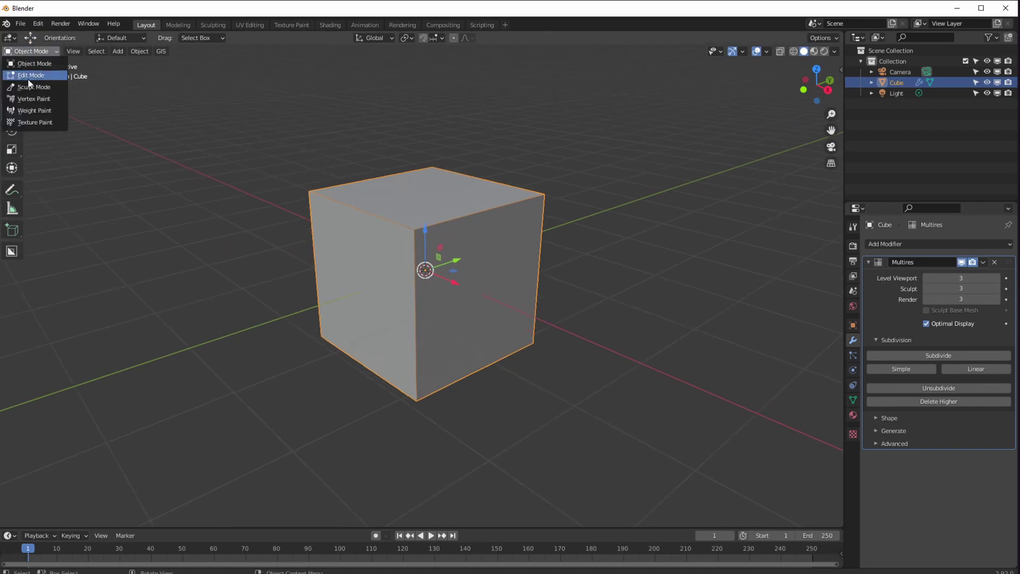
pyautogui.click(32, 75)
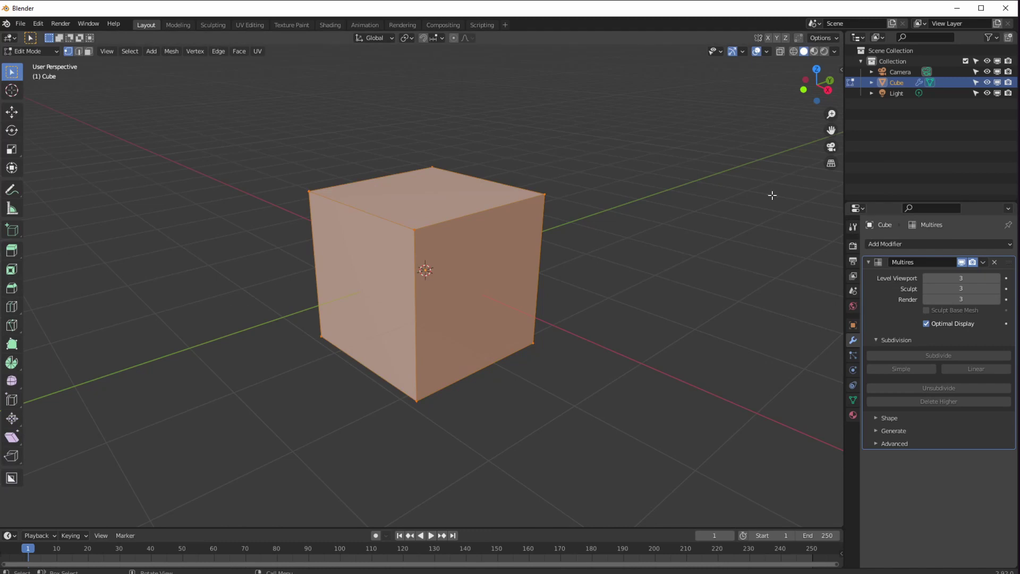
pyautogui.click(38, 52)
pyautogui.click(32, 65)
pyautogui.click(981, 262)
pyautogui.click(978, 274)
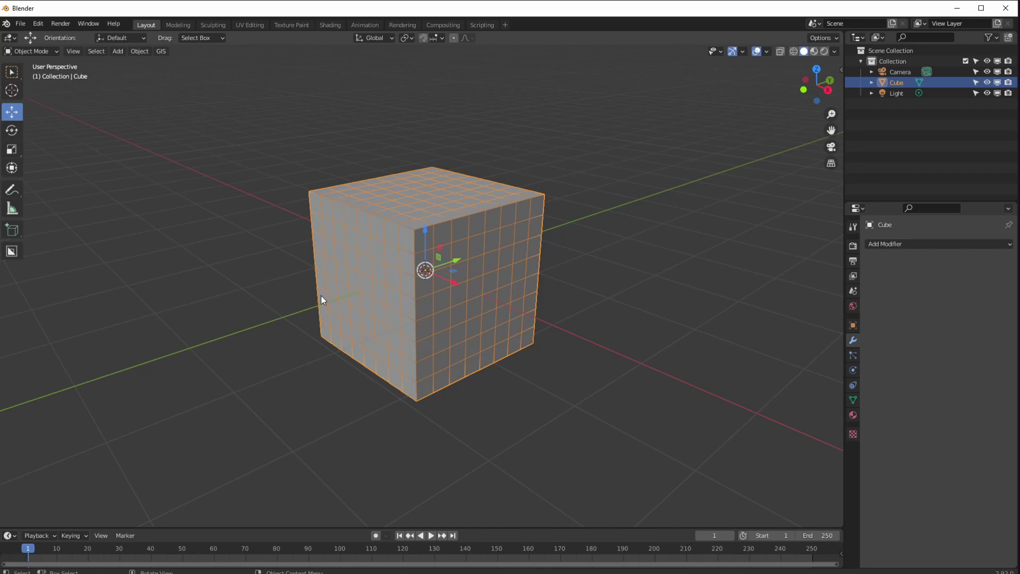
pyautogui.moveTo(292, 292); pyautogui.dragTo(245, 283, button='middle')
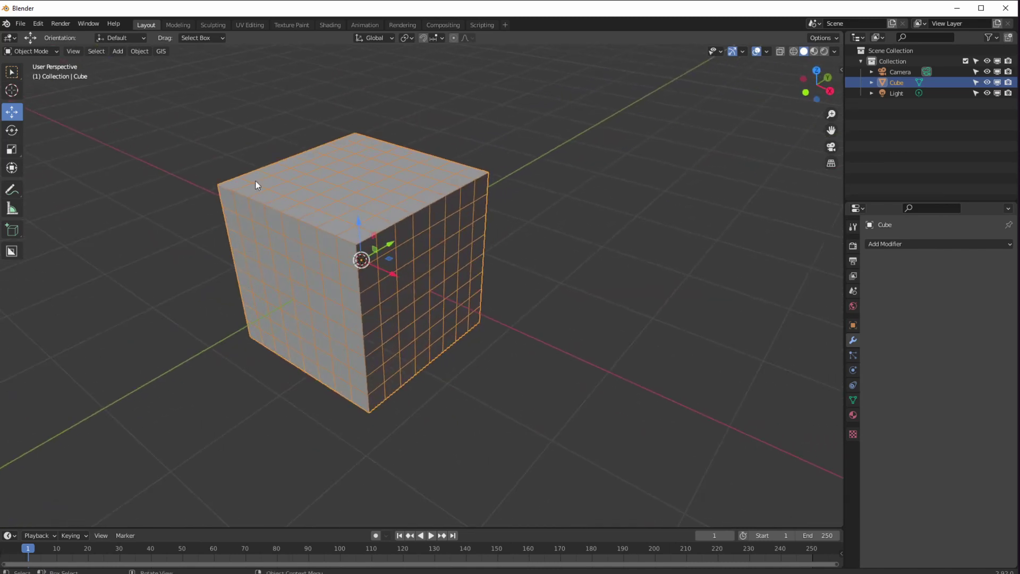
# Step: Add a Multiresolution modifier to the gridded cube
pyautogui.click(902, 244)
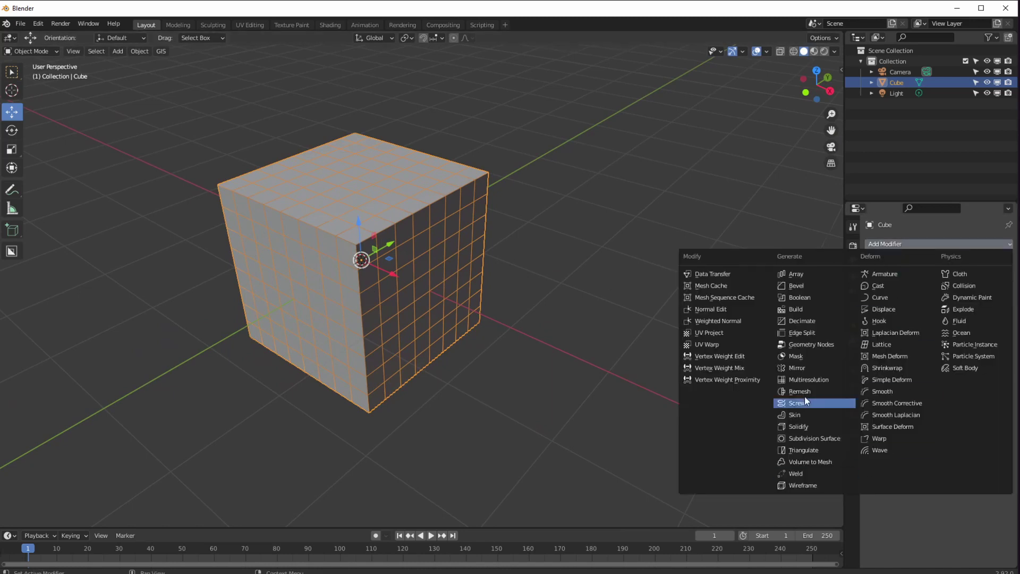
pyautogui.click(778, 380)
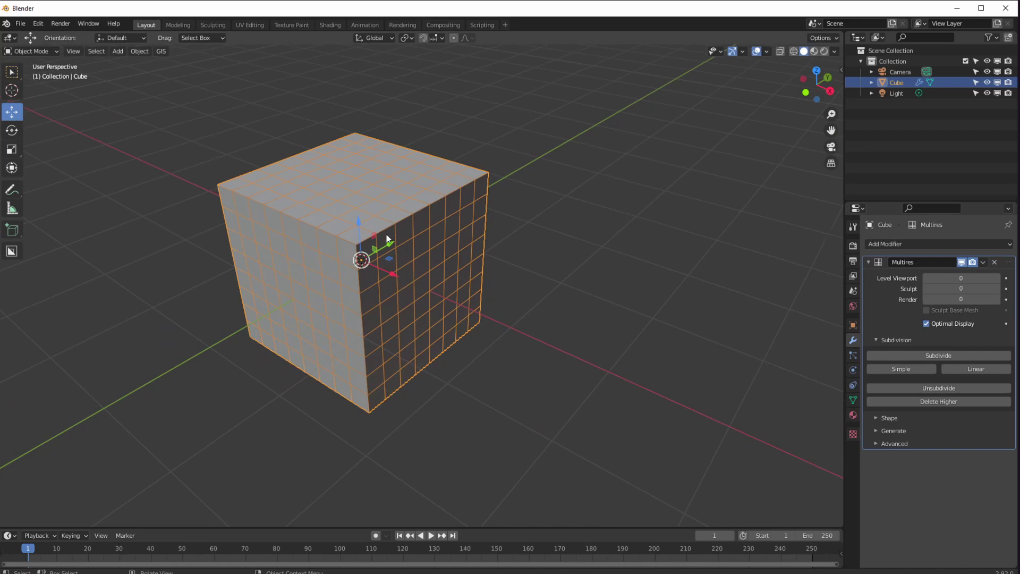
pyautogui.moveTo(428, 294); pyautogui.dragTo(480, 271, button='middle')
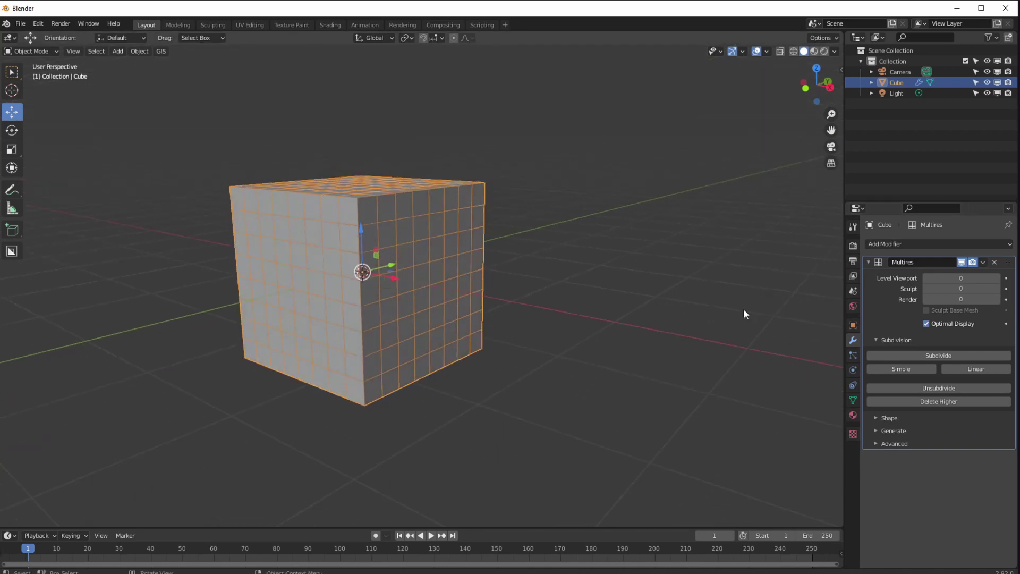
pyautogui.moveTo(367, 289); pyautogui.dragTo(367, 311, button='middle')
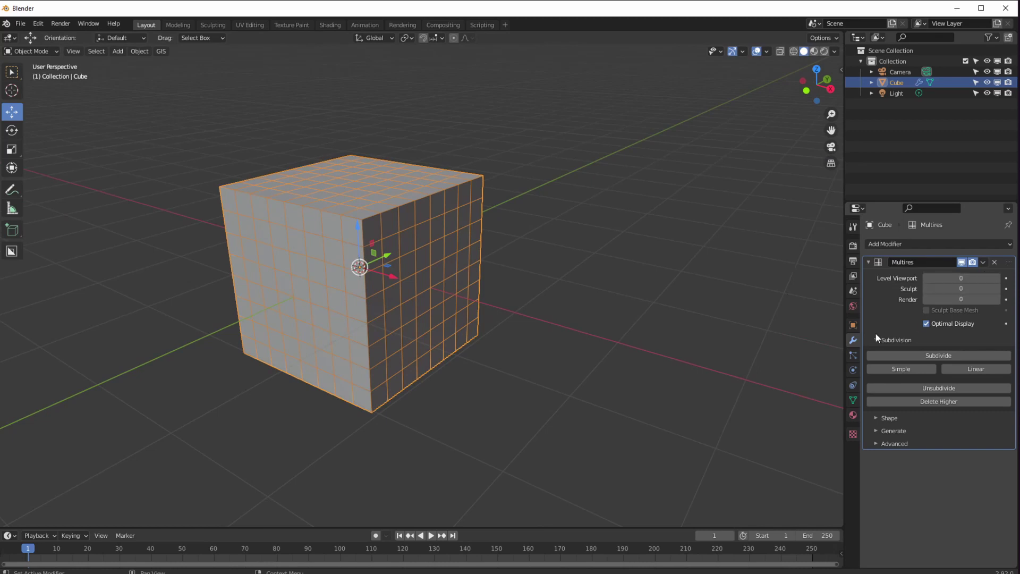
# Step: Subdivide the Multires to level 3 and enter Sculpt Mode
pyautogui.click(905, 356)
pyautogui.click(904, 356)
pyautogui.click(906, 358)
pyautogui.moveTo(584, 329); pyautogui.dragTo(52, 111, button='middle')
pyautogui.click(27, 51)
pyautogui.click(28, 91)
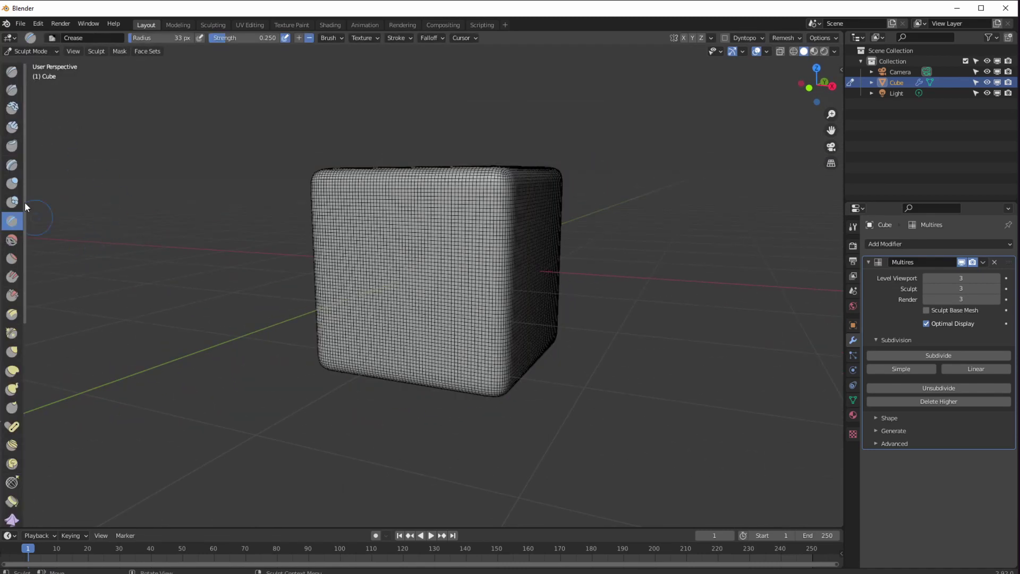
# Step: Choose the Clay Strips brush with X-axis mirroring enabled and resize it
pyautogui.click(11, 72)
pyautogui.moveTo(197, 236)
pyautogui.keyDown('ctrl'); pyautogui.mouseDown(button='middle')
pyautogui.moveTo(203, 221)
pyautogui.moveTo(242, 272)
pyautogui.mouseUp(button='middle'); pyautogui.keyUp('ctrl')
pyautogui.scroll(-2, 242, 272)
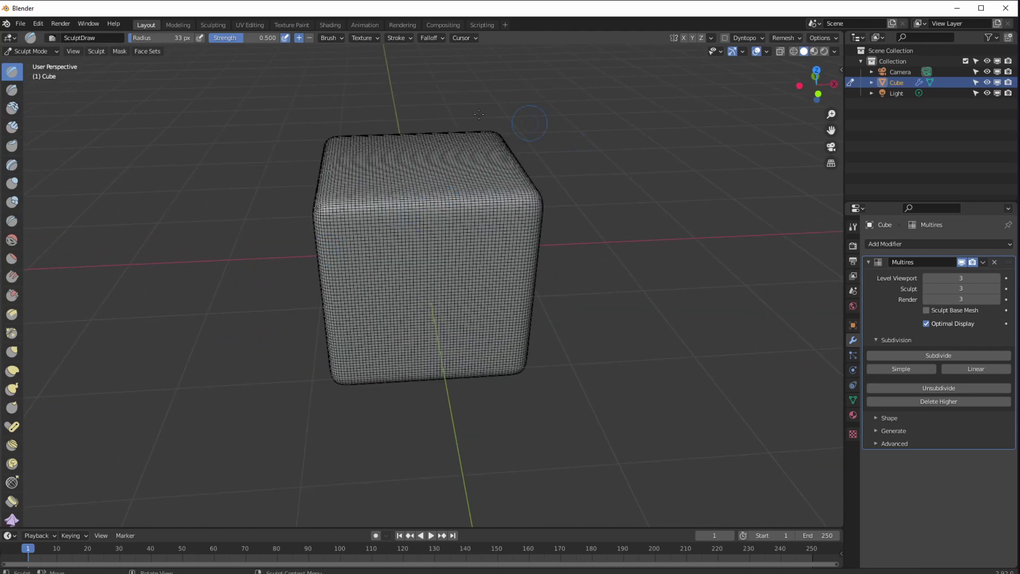
pyautogui.click(12, 127)
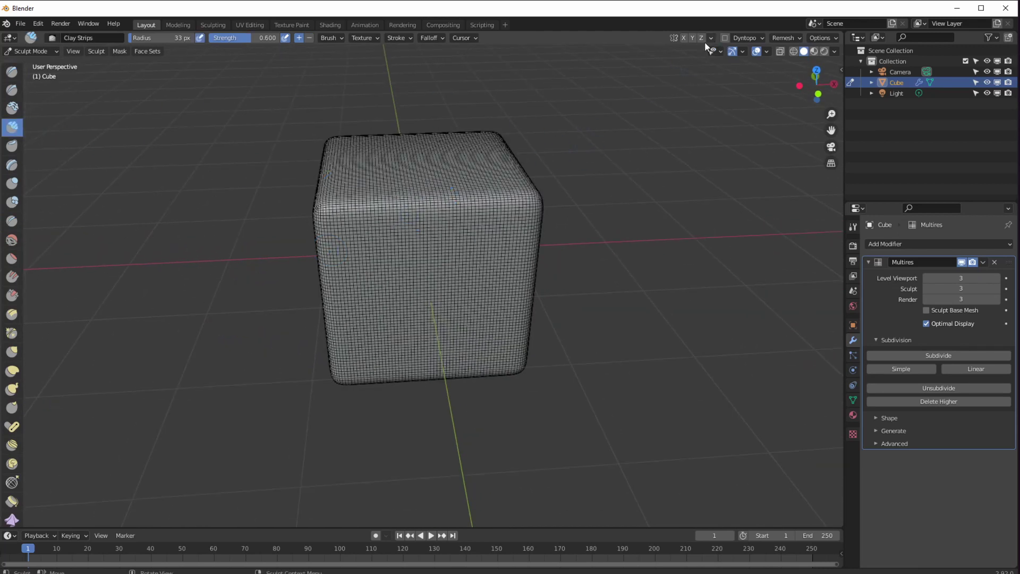
pyautogui.click(684, 37)
pyautogui.moveTo(462, 325); pyautogui.dragTo(428, 283, button='middle')
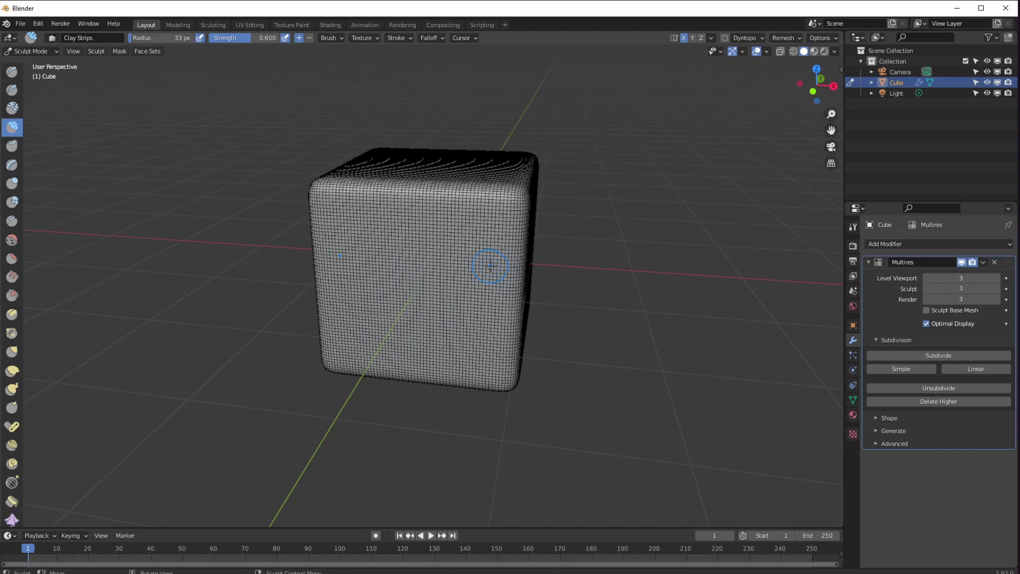
pyautogui.press('f')
# Step: Build mirrored clay bulges across the upper front, sides, left side and corner
pyautogui.moveTo(461, 206)
pyautogui.mouseDown()
pyautogui.moveTo(502, 226)
pyautogui.moveTo(494, 229)
pyautogui.moveTo(549, 232)
pyautogui.mouseUp()
pyautogui.moveTo(550, 231); pyautogui.dragTo(484, 278, button='middle')
pyautogui.moveTo(483, 278)
pyautogui.mouseDown()
pyautogui.moveTo(507, 268)
pyautogui.moveTo(517, 289)
pyautogui.moveTo(499, 314)
pyautogui.mouseUp()
pyautogui.moveTo(484, 331)
pyautogui.mouseDown(button='middle')
pyautogui.moveTo(501, 286)
pyautogui.moveTo(374, 335)
pyautogui.moveTo(418, 335)
pyautogui.moveTo(488, 367)
pyautogui.mouseUp(button='middle')
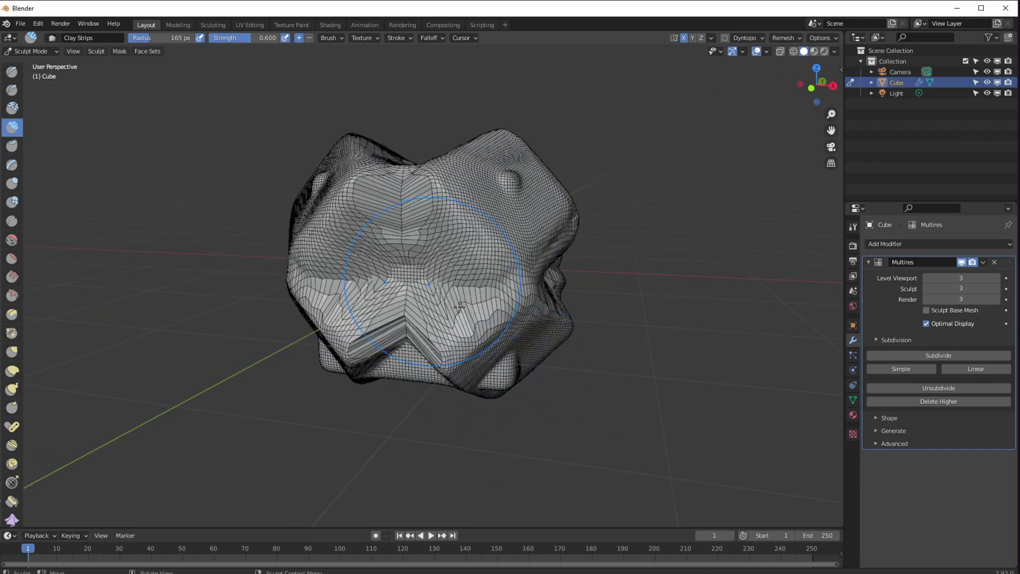
pyautogui.moveTo(461, 326); pyautogui.dragTo(492, 330, button='middle')
pyautogui.moveTo(481, 287); pyautogui.dragTo(411, 223)
pyautogui.moveTo(494, 282); pyautogui.dragTo(452, 277, button='middle')
pyautogui.moveTo(425, 266)
pyautogui.keyDown('shift'); pyautogui.mouseDown()
pyautogui.moveTo(467, 308)
pyautogui.moveTo(524, 212)
pyautogui.moveTo(526, 181)
pyautogui.mouseUp(); pyautogui.keyUp('shift')
pyautogui.moveTo(537, 228); pyautogui.dragTo(473, 198, button='middle')
pyautogui.keyDown('shift'); pyautogui.moveTo(523, 249); pyautogui.dragTo(564, 333); pyautogui.keyUp('shift')
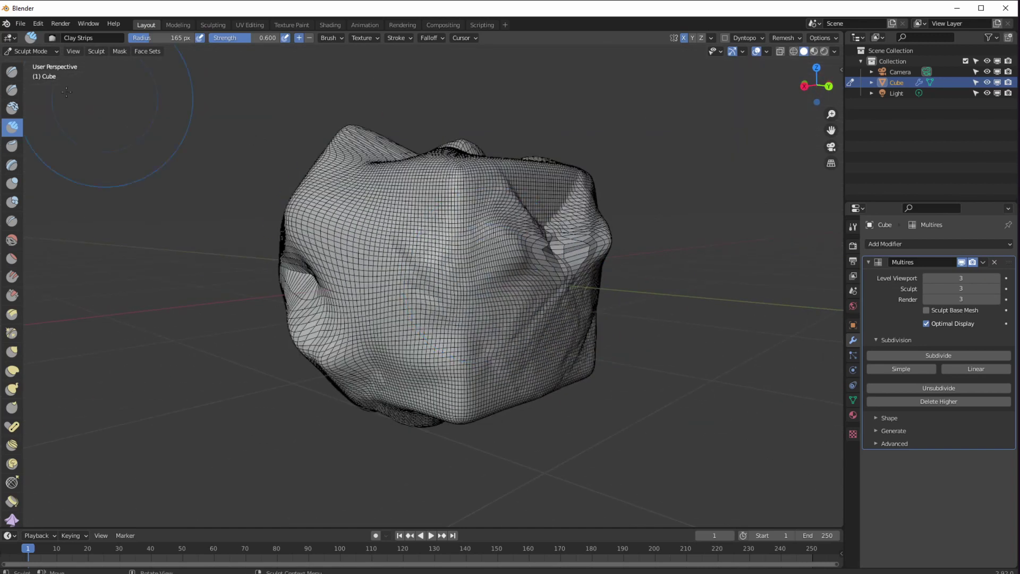
# Step: Raise bulges on the upper right and lower-right lobe with the Layer brush
pyautogui.click(12, 165)
pyautogui.moveTo(495, 368)
pyautogui.mouseDown()
pyautogui.moveTo(552, 241)
pyautogui.moveTo(523, 255)
pyautogui.moveTo(534, 223)
pyautogui.mouseUp()
pyautogui.moveTo(496, 300); pyautogui.dragTo(523, 272, button='middle')
pyautogui.moveTo(523, 272); pyautogui.dragTo(518, 313)
pyautogui.moveTo(512, 312); pyautogui.dragTo(555, 328, button='middle')
pyautogui.moveTo(556, 330)
pyautogui.mouseDown()
pyautogui.moveTo(593, 319)
pyautogui.moveTo(566, 315)
pyautogui.mouseUp()
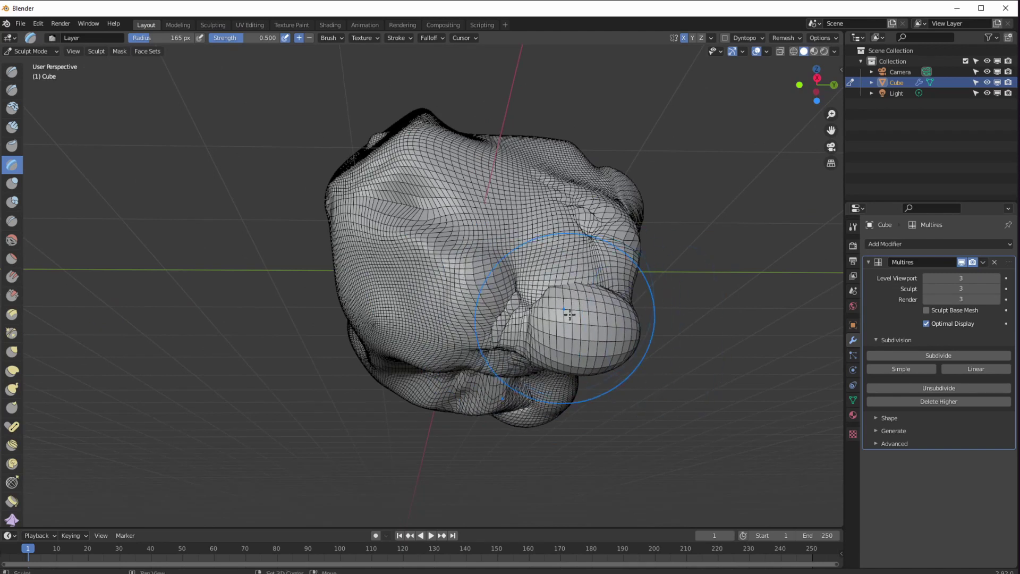
# Step: Undo the unwanted right-side bulges and orbit to review the rock
pyautogui.hotkey('ctrl', 'z')
pyautogui.hotkey('ctrl', 'z')
pyautogui.hotkey('ctrl', 'z')
pyautogui.hotkey('ctrl', 'z')
pyautogui.moveTo(564, 218); pyautogui.dragTo(501, 309, button='middle')
pyautogui.hotkey('ctrl', 'z')
pyautogui.hotkey('ctrl', 'z')
pyautogui.hotkey('ctrl', 'z')
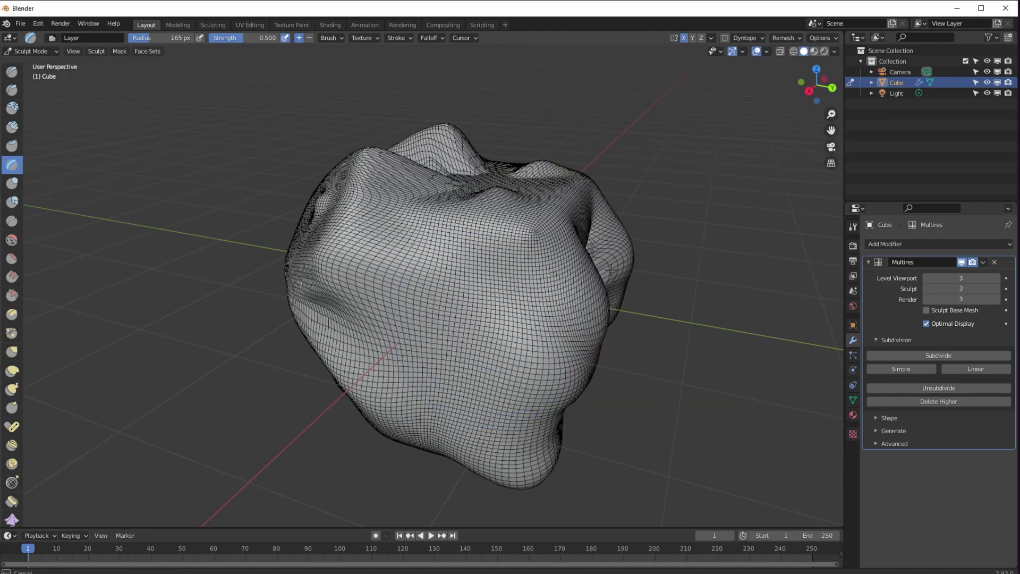
pyautogui.moveTo(372, 317); pyautogui.dragTo(474, 311, button='middle')
pyautogui.moveTo(380, 328); pyautogui.dragTo(414, 334, button='middle')
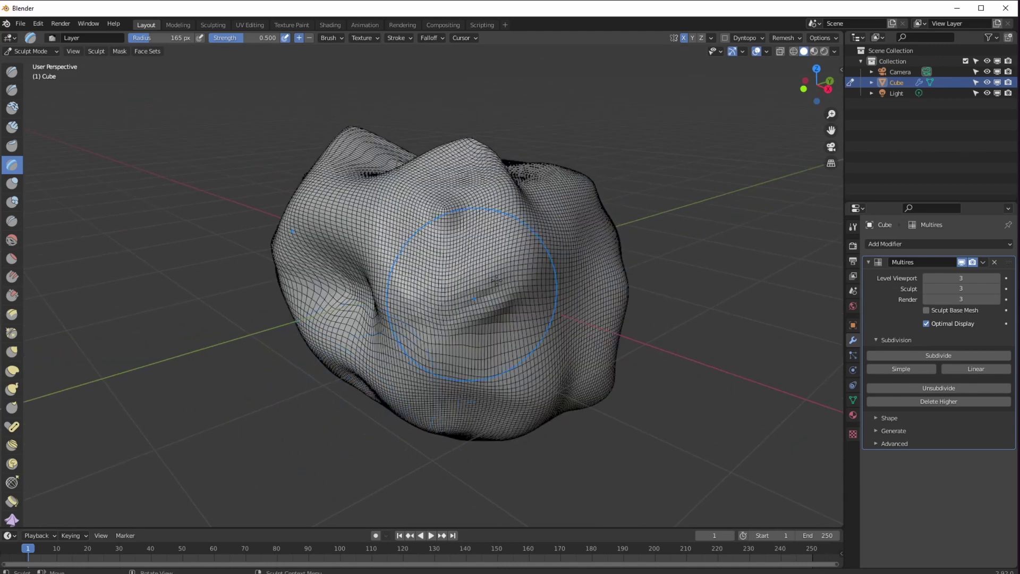
# Step: Compare the rock by switching the Multires Sculpt level between 0 and 3 several times
pyautogui.click(924, 288)
pyautogui.click(924, 288)
pyautogui.click(923, 288)
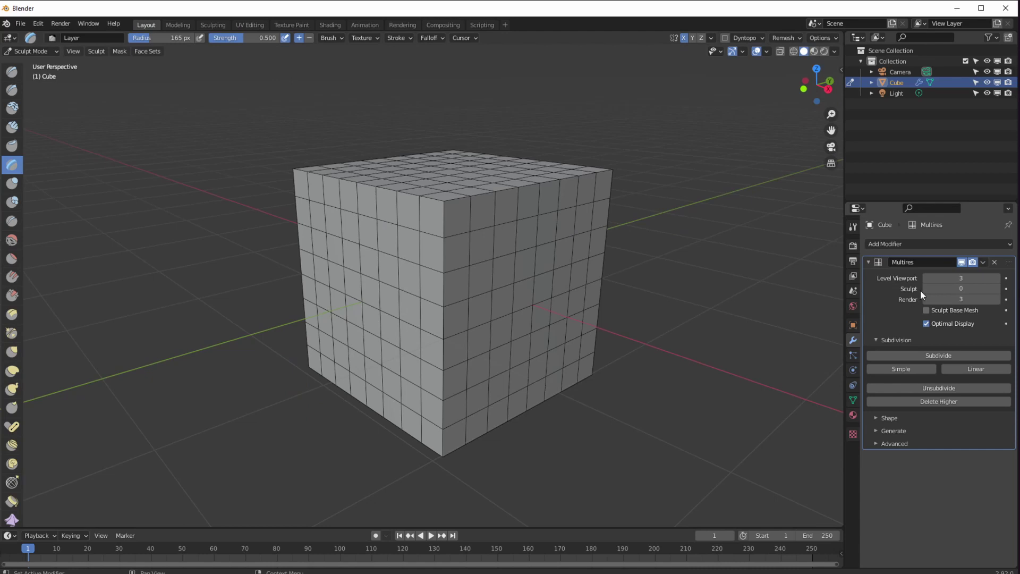
pyautogui.click(995, 288)
pyautogui.click(996, 289)
pyautogui.click(996, 288)
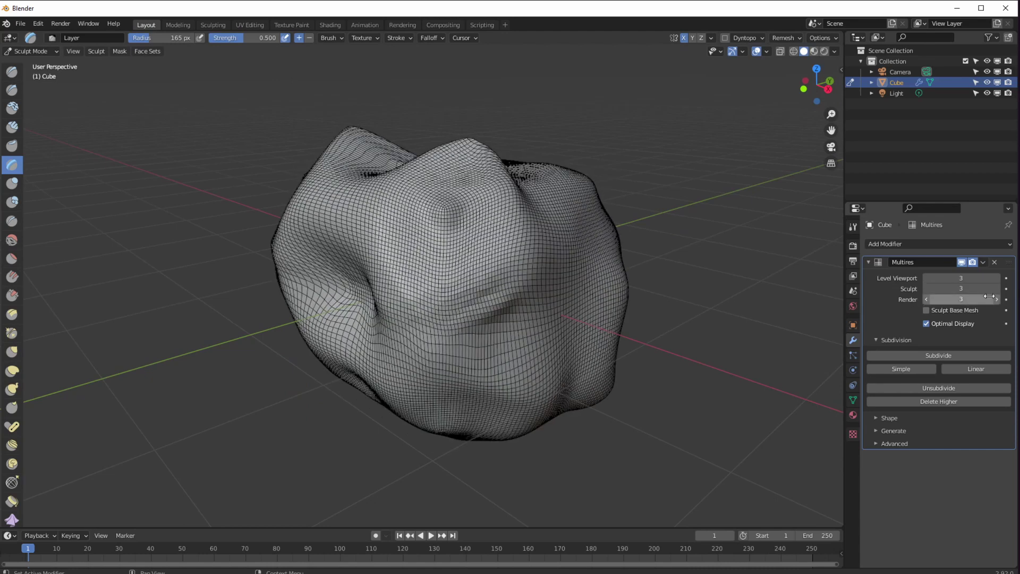
pyautogui.click(924, 288)
pyautogui.click(925, 288)
pyautogui.click(925, 288)
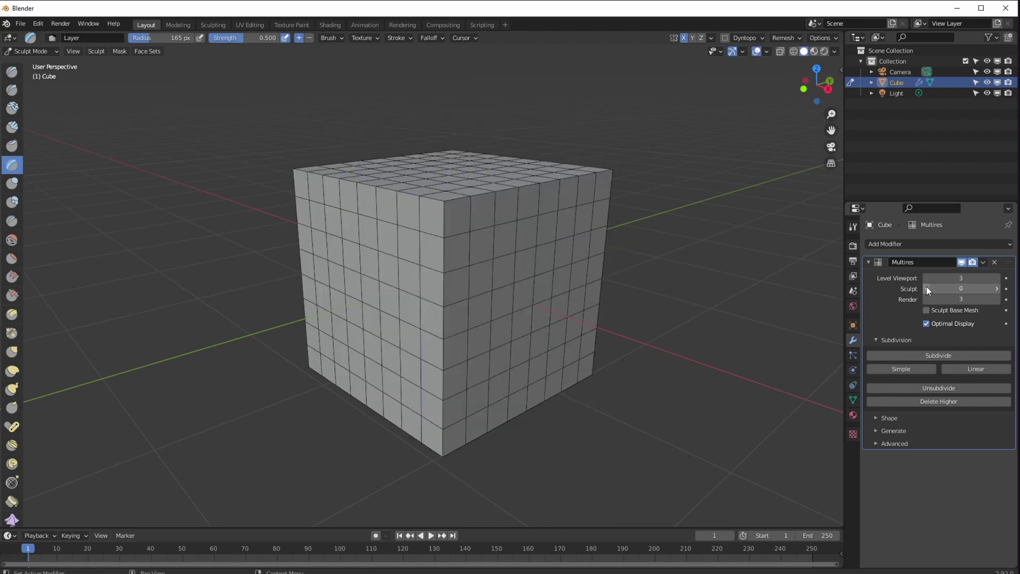
pyautogui.click(996, 288)
pyautogui.click(996, 289)
pyautogui.click(996, 288)
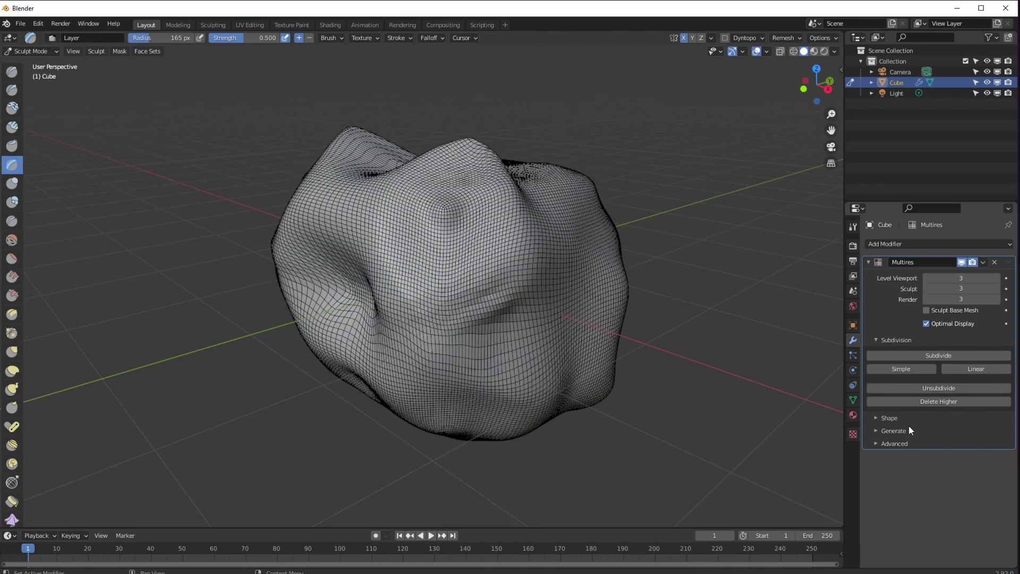
# Step: Apply Base from the Multires Shape options, then lower the Sculpt level to 0
pyautogui.click(877, 418)
pyautogui.click(965, 434)
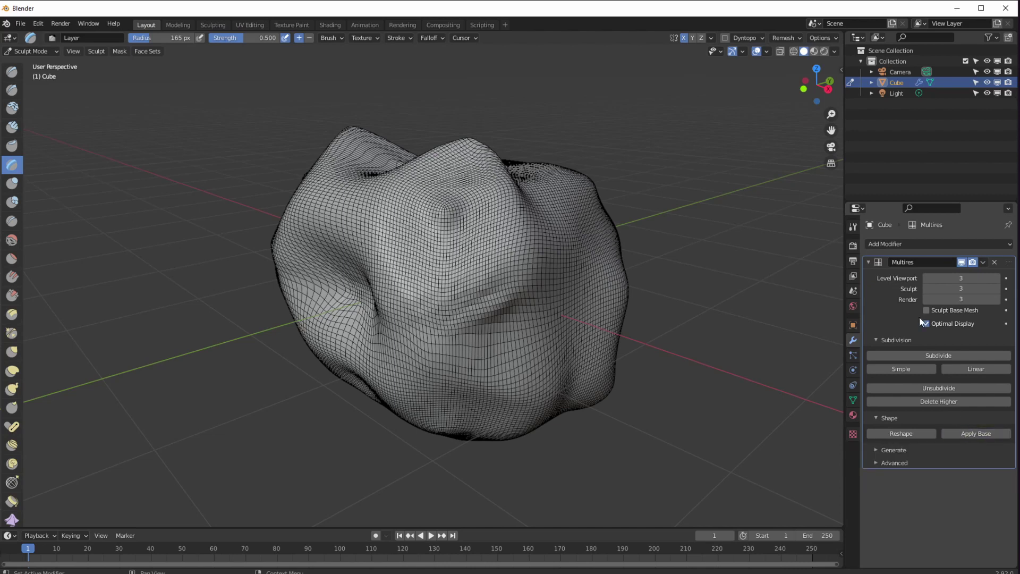
pyautogui.click(925, 290)
pyautogui.click(924, 289)
pyautogui.click(924, 289)
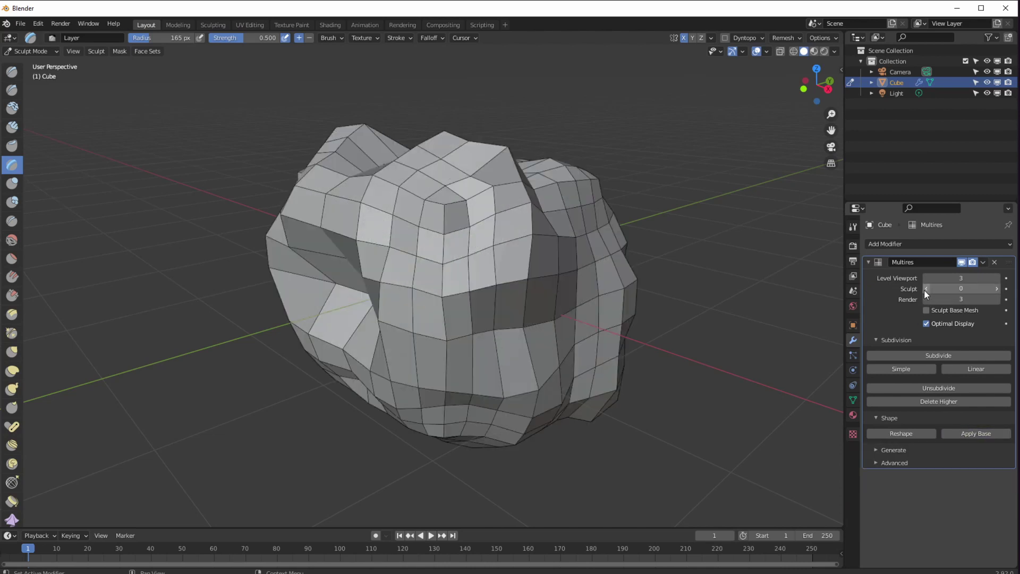
# Step: Inspect the coarse lumpy base mesh, then restore Sculpt level 3 and inspect the detailed rock
pyautogui.moveTo(526, 223)
pyautogui.mouseDown(button='middle')
pyautogui.moveTo(505, 262)
pyautogui.moveTo(399, 244)
pyautogui.moveTo(555, 265)
pyautogui.mouseUp(button='middle')
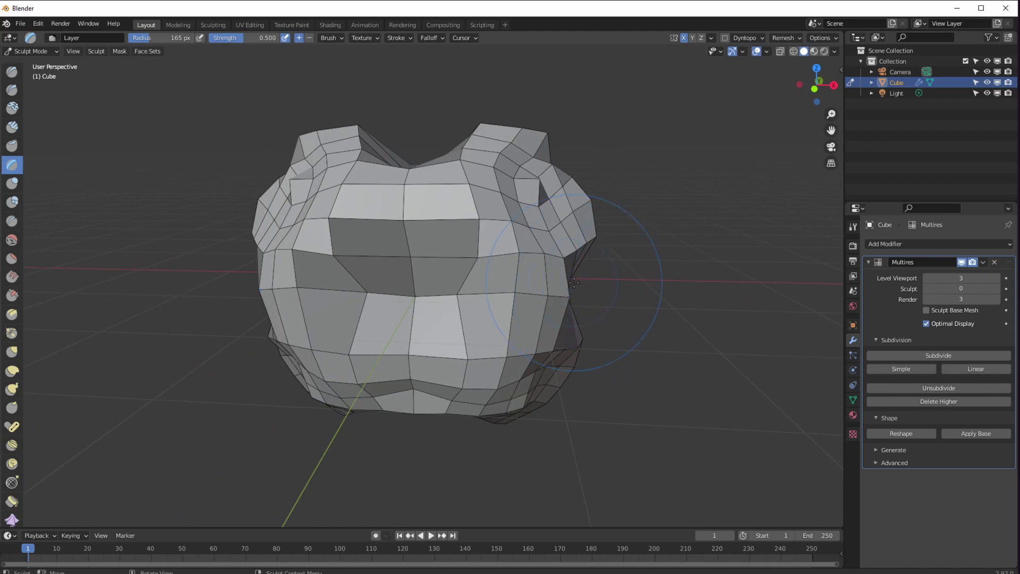
pyautogui.moveTo(422, 285); pyautogui.dragTo(424, 290, button='middle')
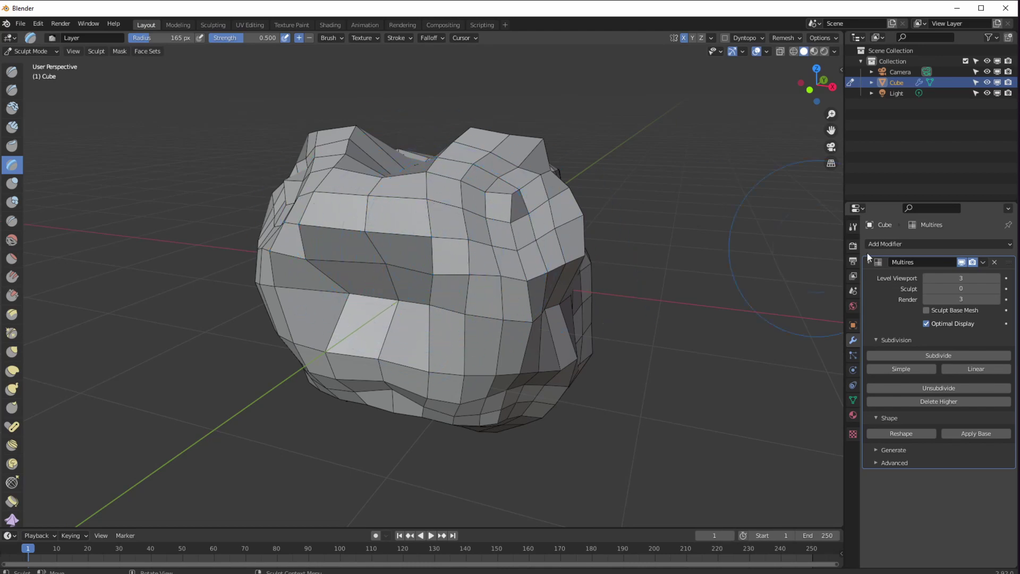
pyautogui.click(996, 292)
pyautogui.click(996, 292)
pyautogui.click(996, 292)
pyautogui.moveTo(664, 339)
pyautogui.mouseDown(button='middle')
pyautogui.moveTo(628, 351)
pyautogui.moveTo(632, 326)
pyautogui.mouseUp(button='middle')
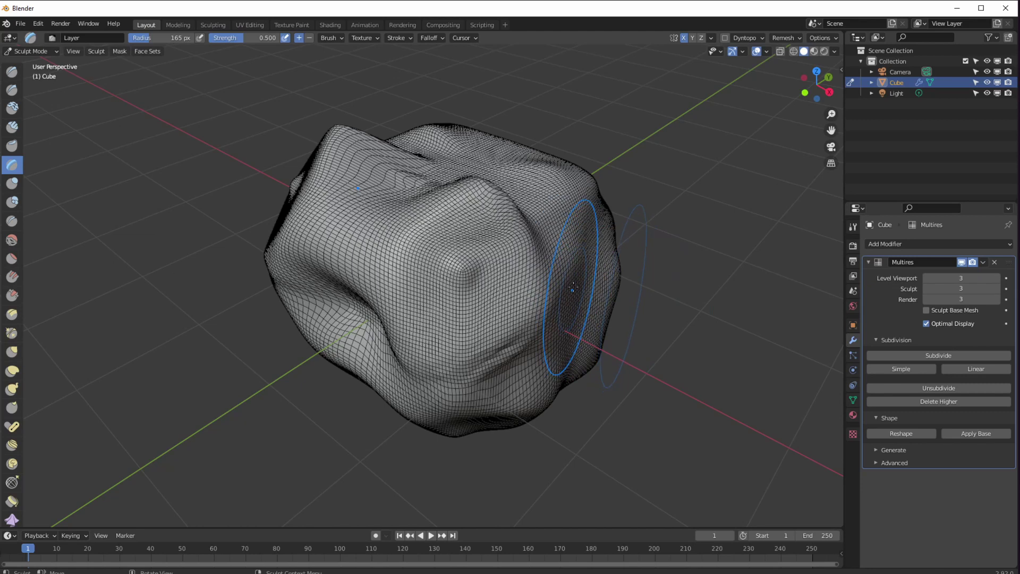
pyautogui.moveTo(419, 366); pyautogui.dragTo(406, 312, button='middle')
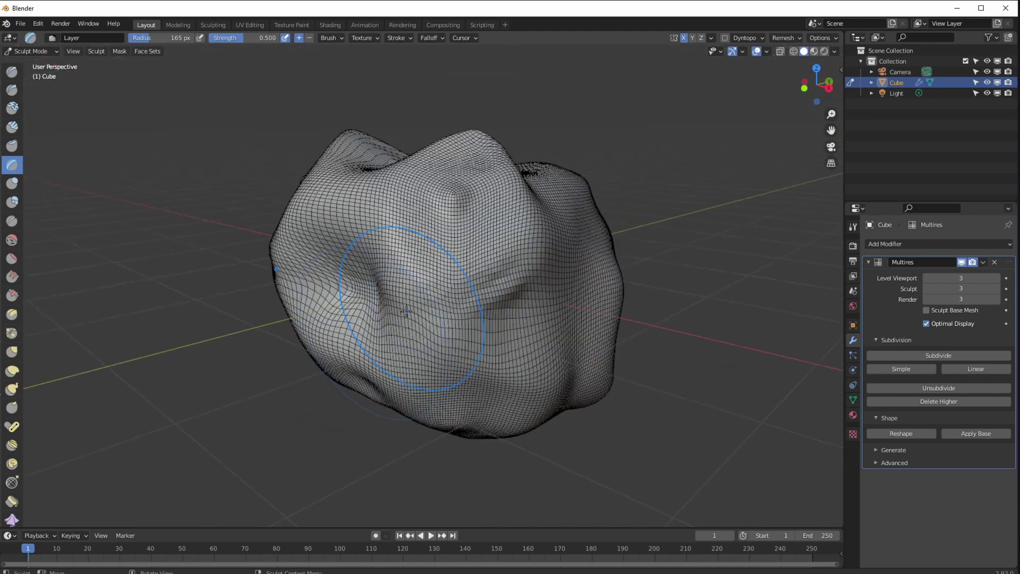